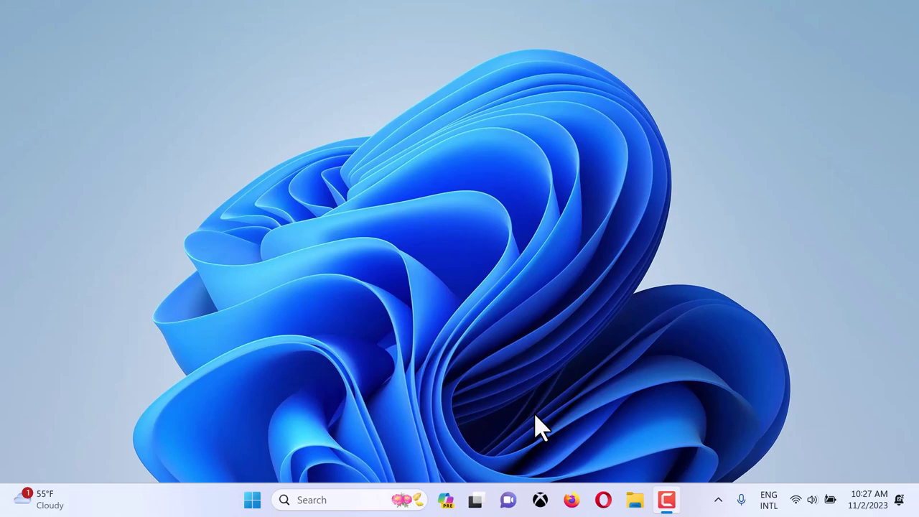
# - In Opera, search 'ubuntu desktop download', find Ubuntu 23.10, then minimize the browser
pyautogui.click(603, 499)
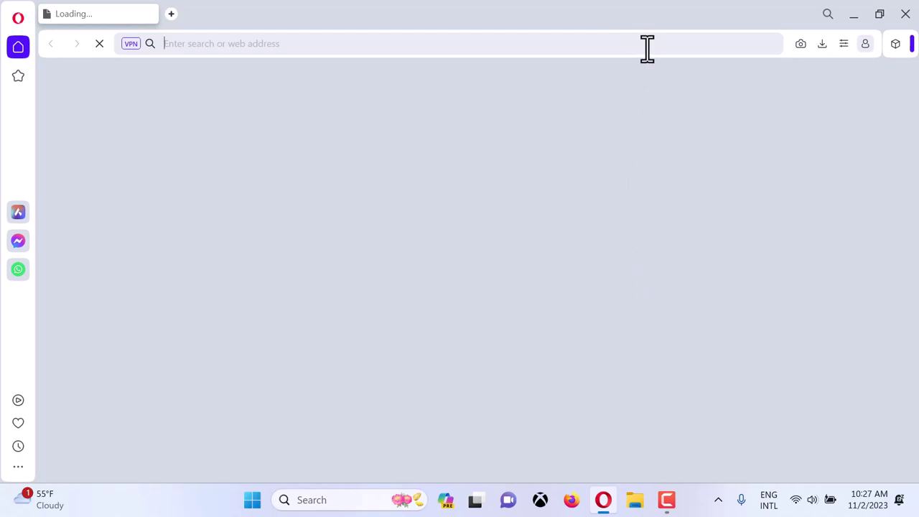
pyautogui.write('ubunt')
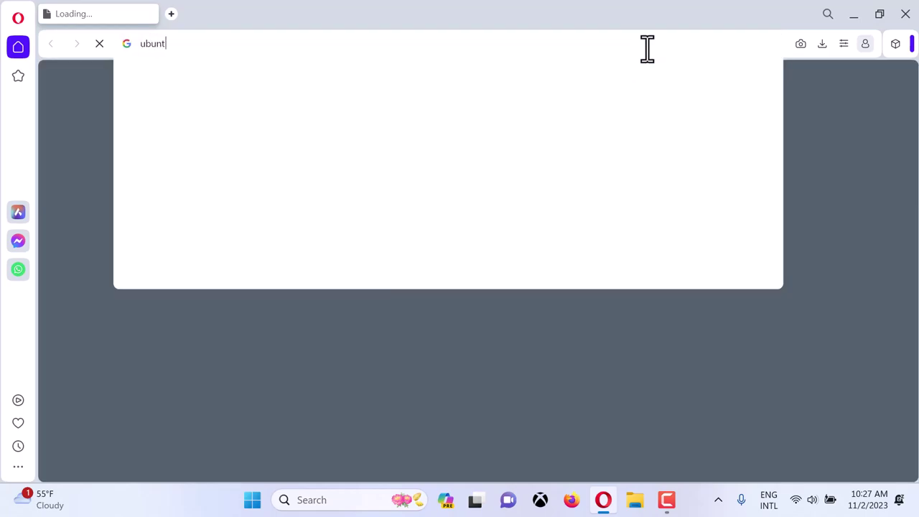
pyautogui.write('u')
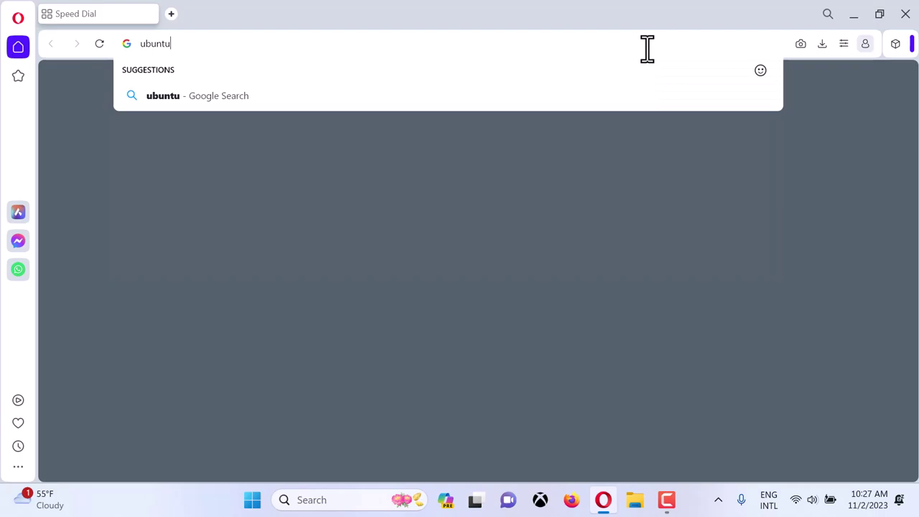
pyautogui.write(' de')
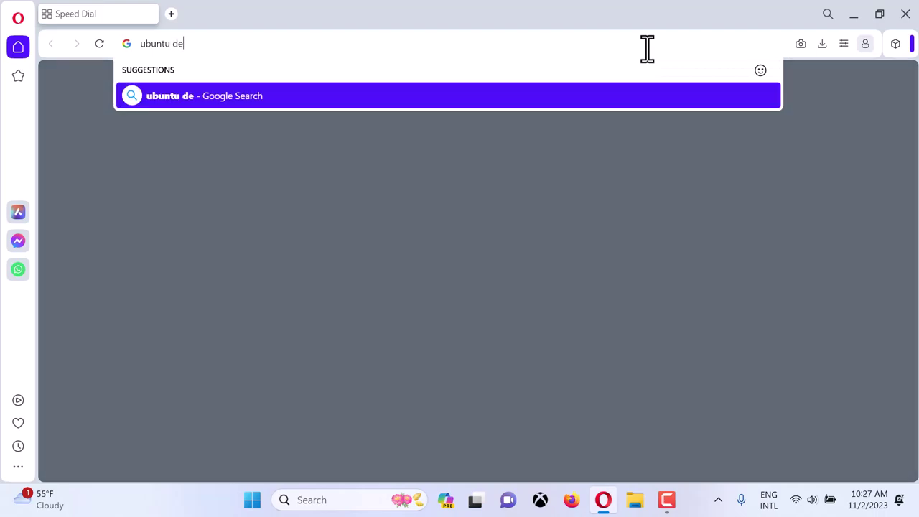
pyautogui.write('sktop ')
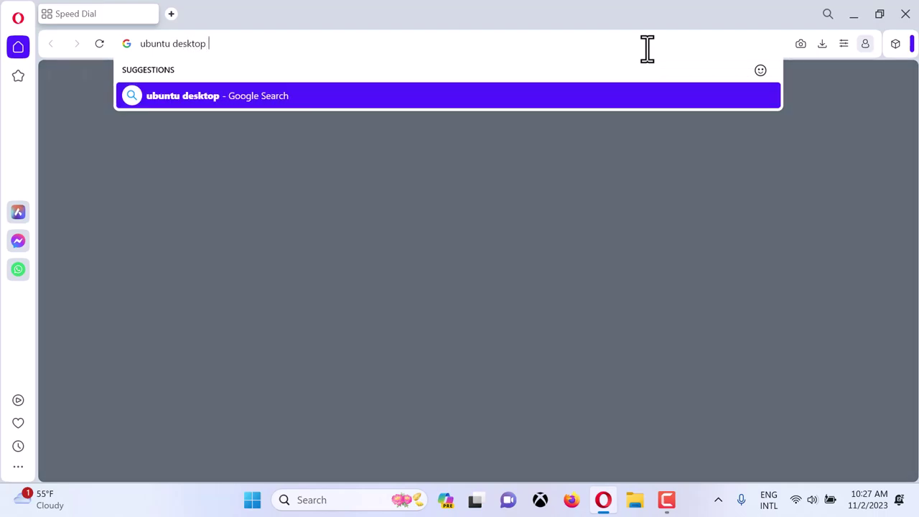
pyautogui.write('download')
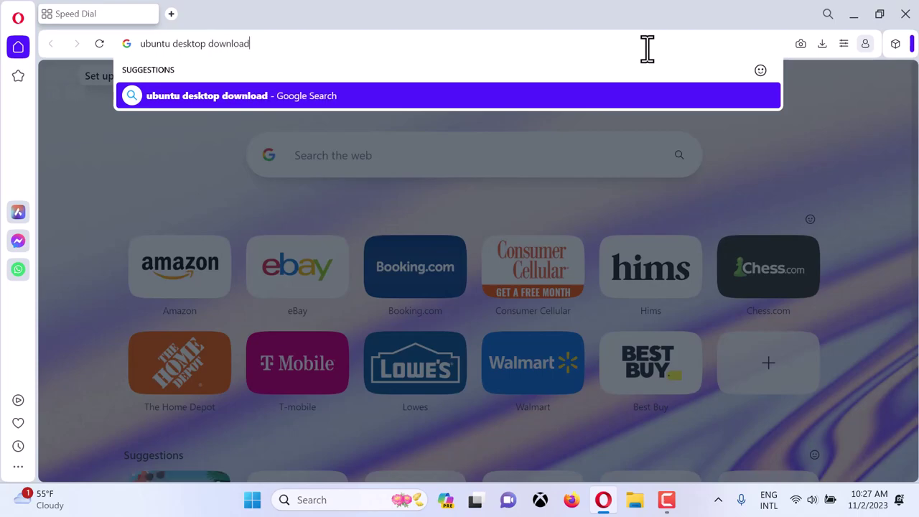
pyautogui.press('Return')
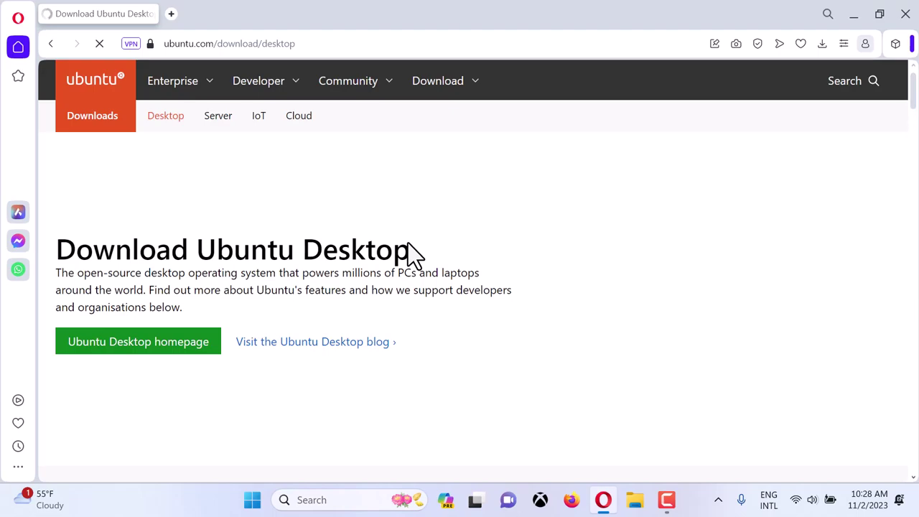
pyautogui.scroll(-10, 553, 251)
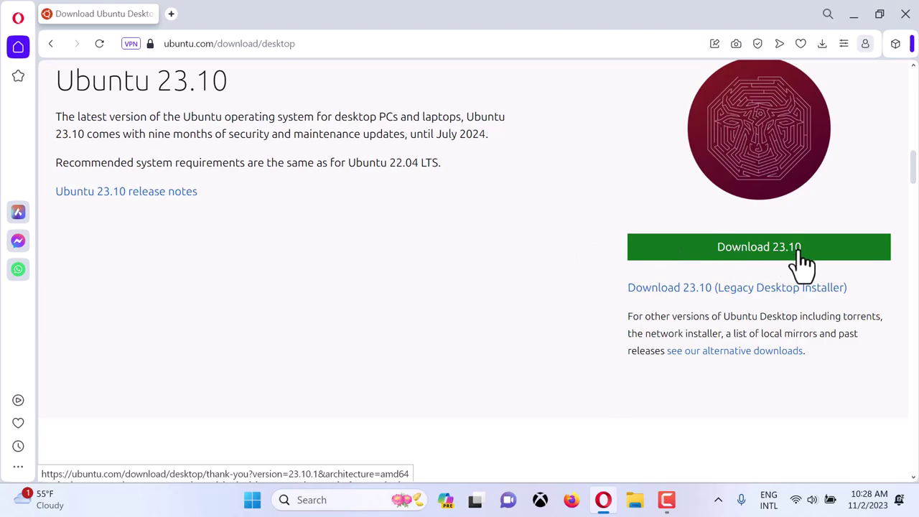
pyautogui.click(855, 17)
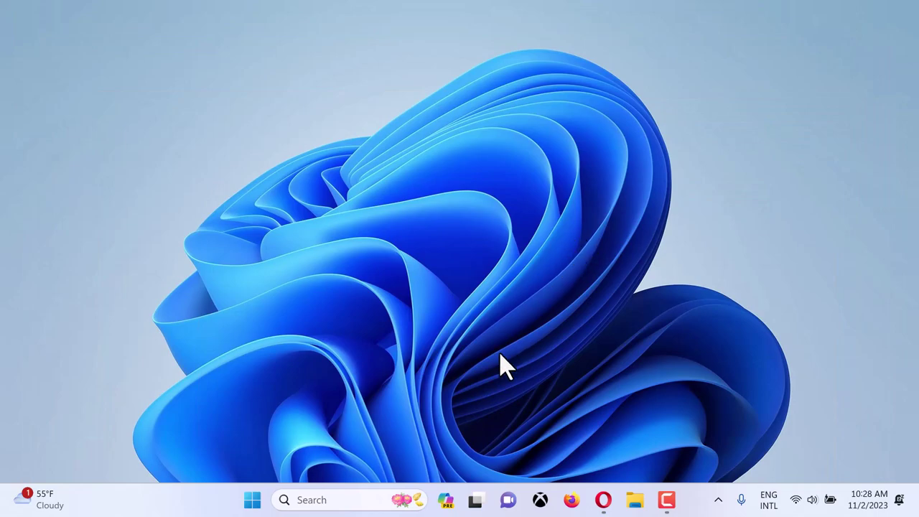
# - Find 'virt' in Windows Search and run Oracle VM VirtualBox as administrator
pyautogui.click(337, 498)
pyautogui.write('virt')
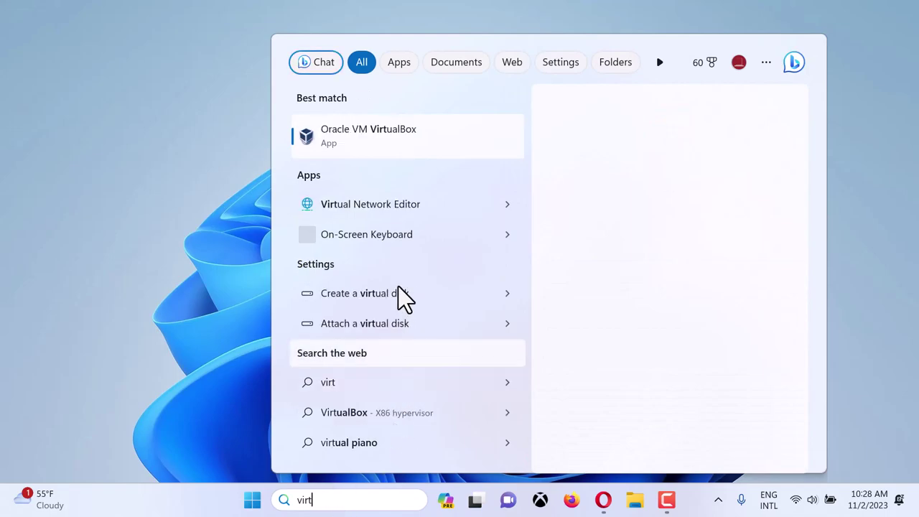
pyautogui.click(622, 263)
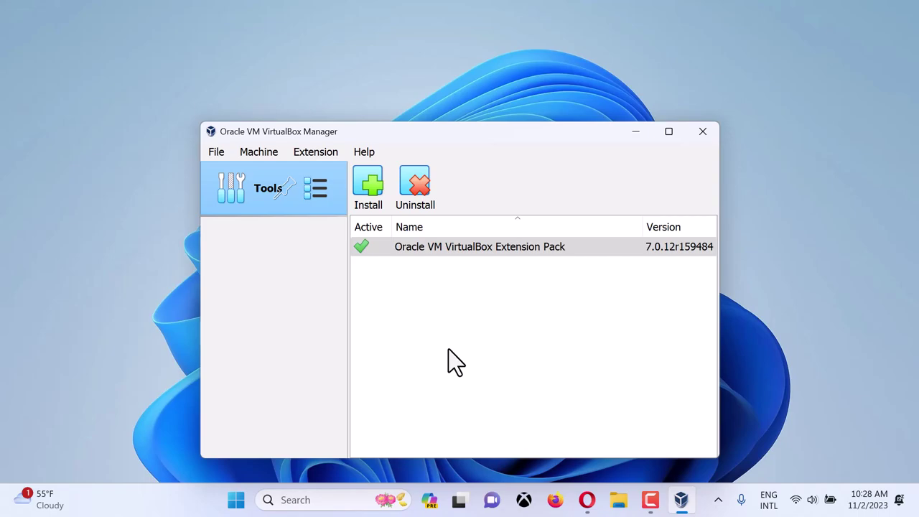
# - Maximize the VirtualBox Manager and switch its tool view from Extensions to Welcome
pyautogui.click(668, 132)
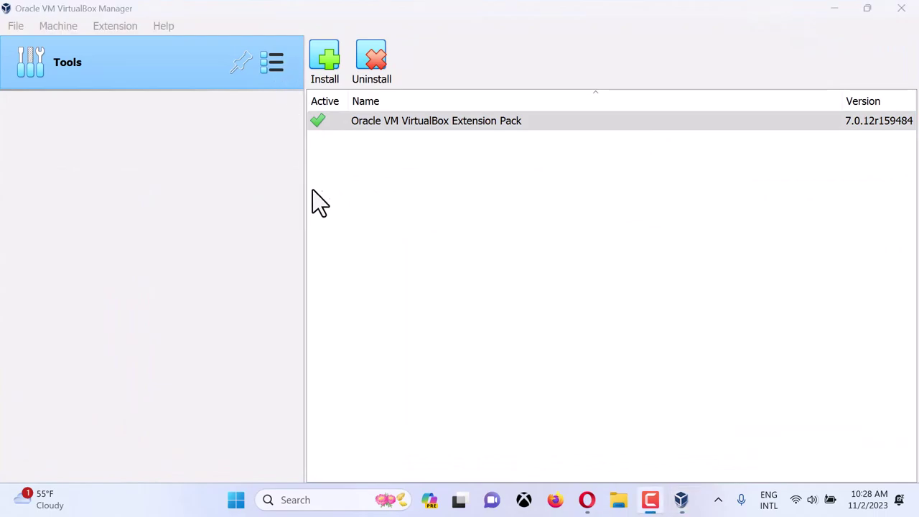
pyautogui.click(278, 64)
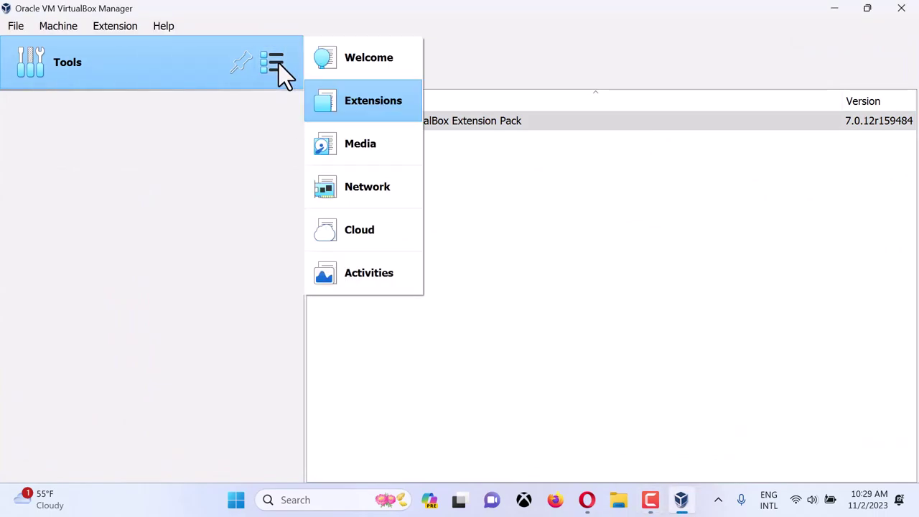
pyautogui.click(359, 59)
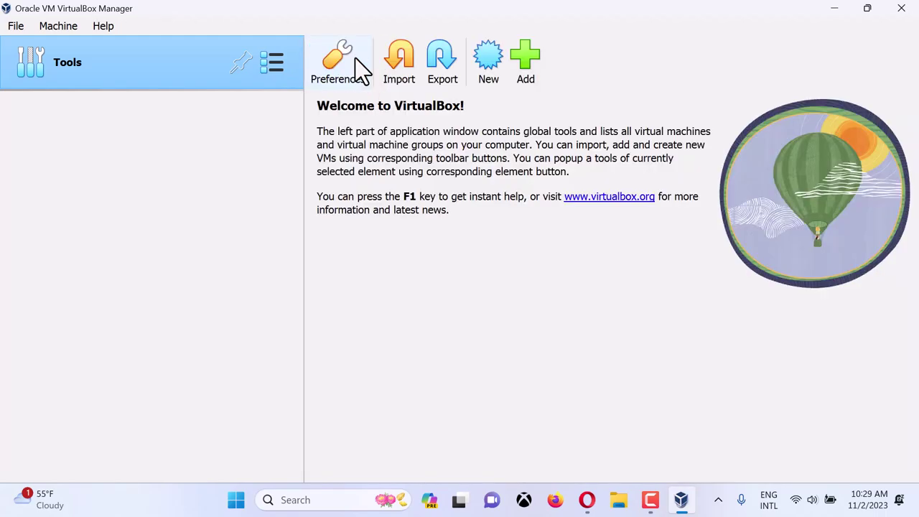
# - Start a new virtual machine named 'Ubuntu', typed Linux / Ubuntu (64-bit)
pyautogui.click(489, 61)
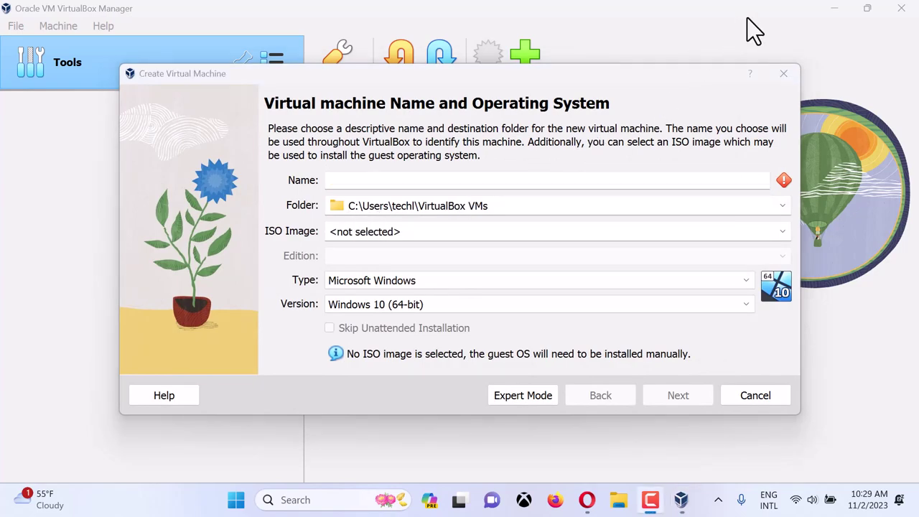
pyautogui.click(470, 181)
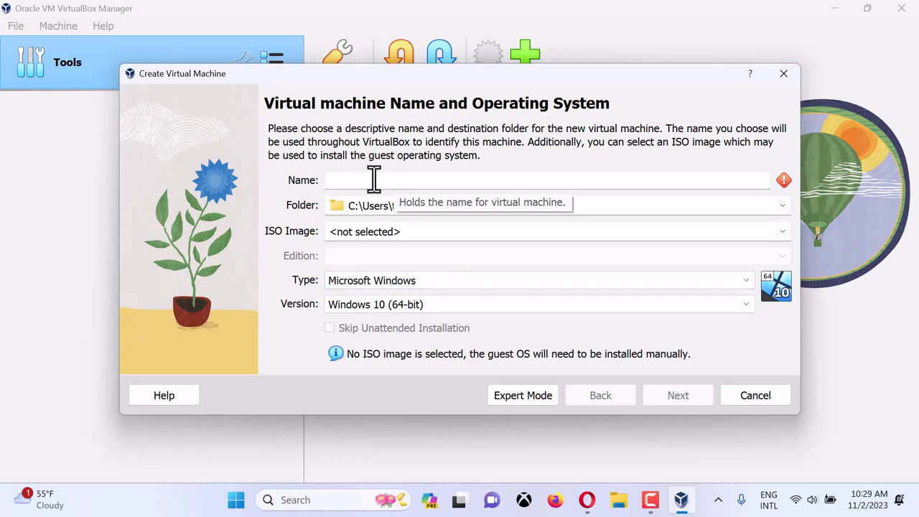
pyautogui.write('U')
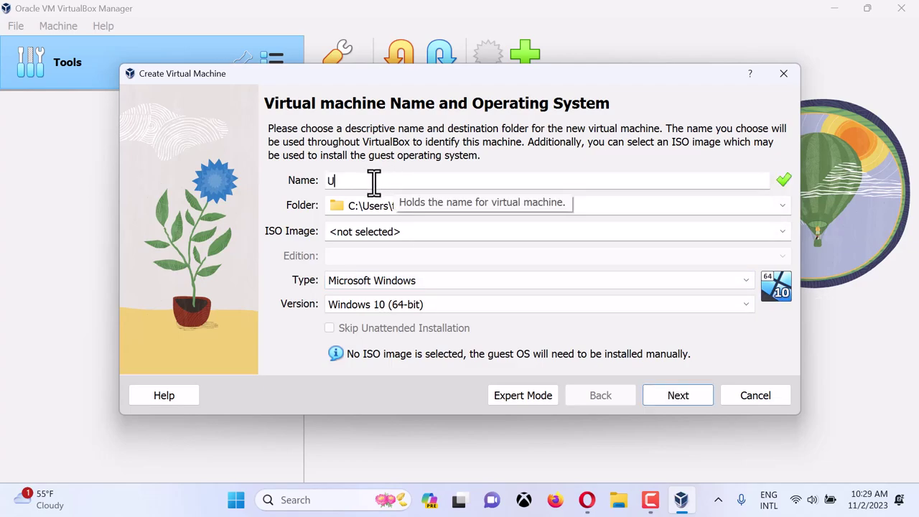
pyautogui.write('buntu')
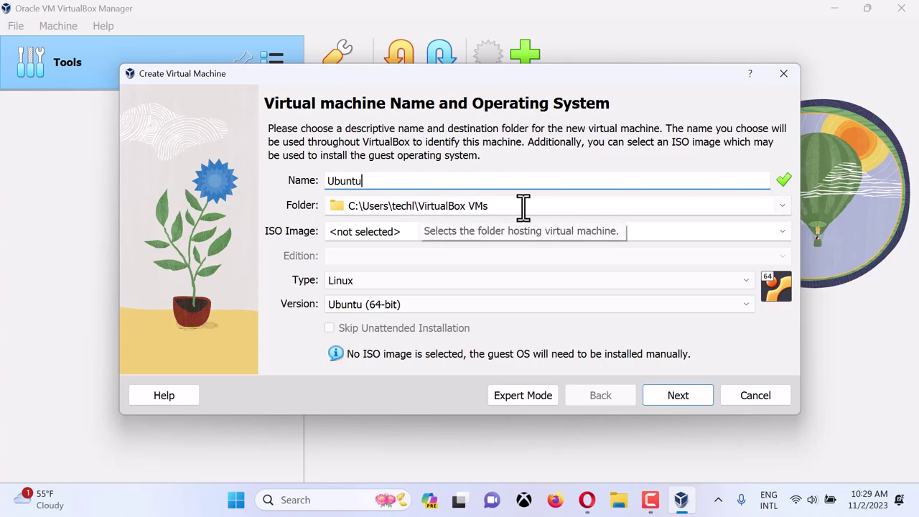
pyautogui.click(782, 206)
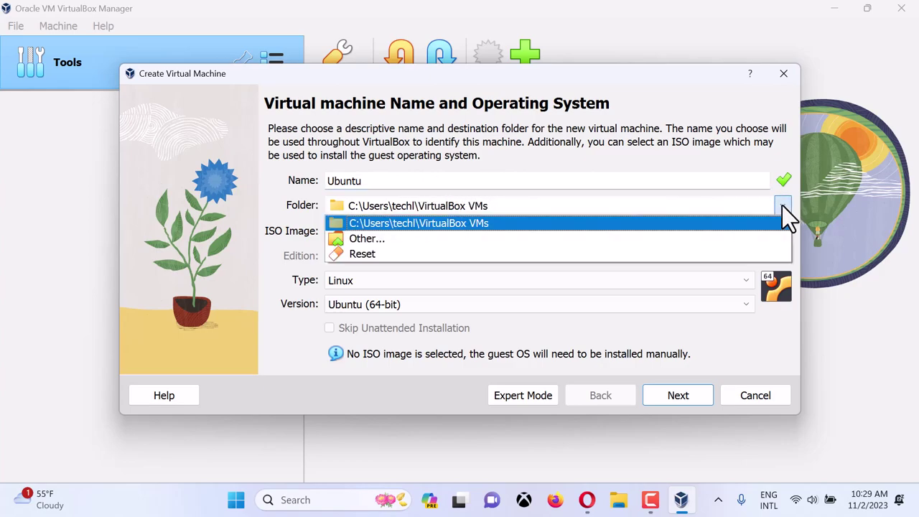
pyautogui.click(415, 242)
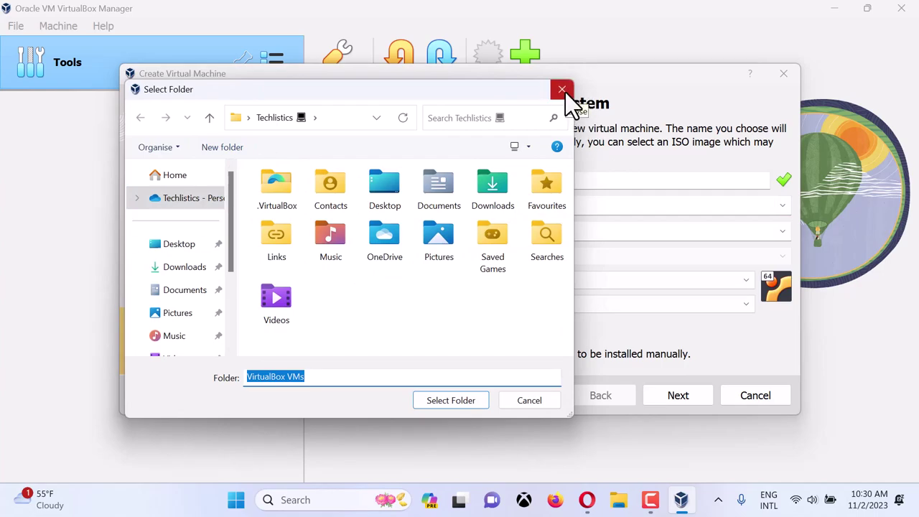
pyautogui.click(562, 90)
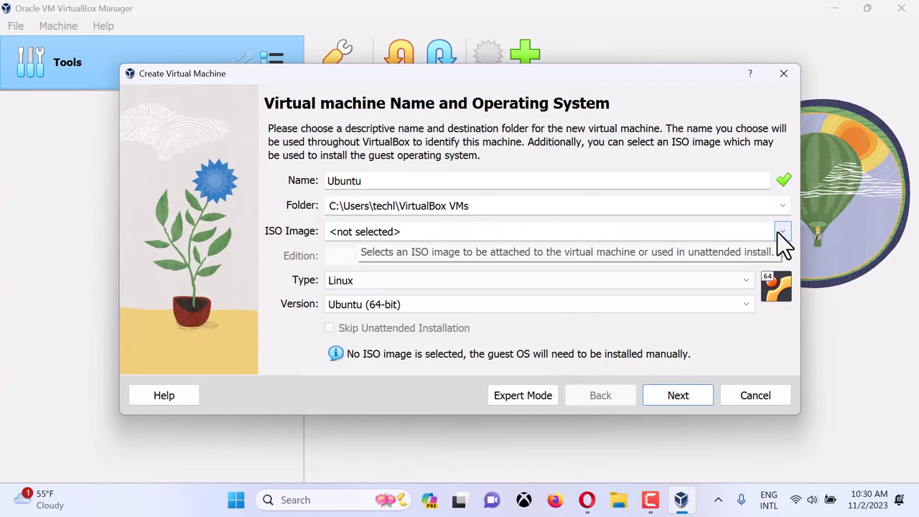
pyautogui.click(587, 501)
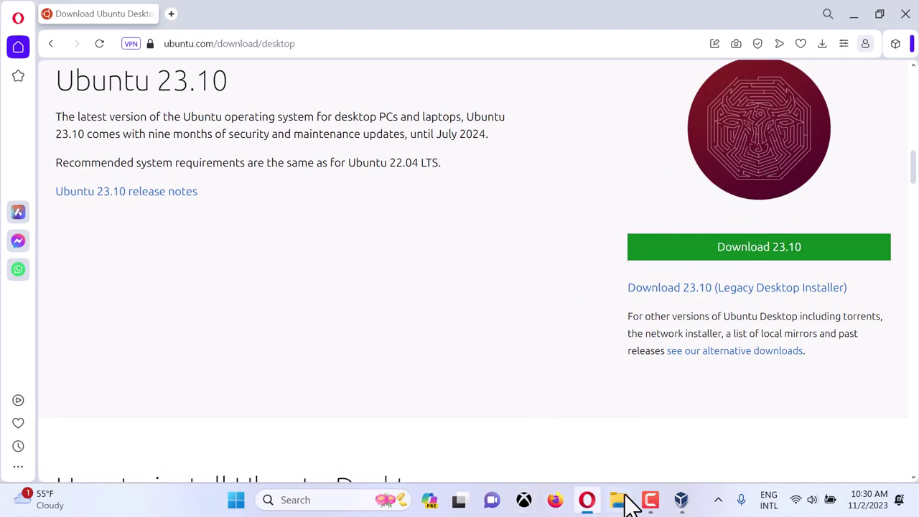
pyautogui.click(682, 500)
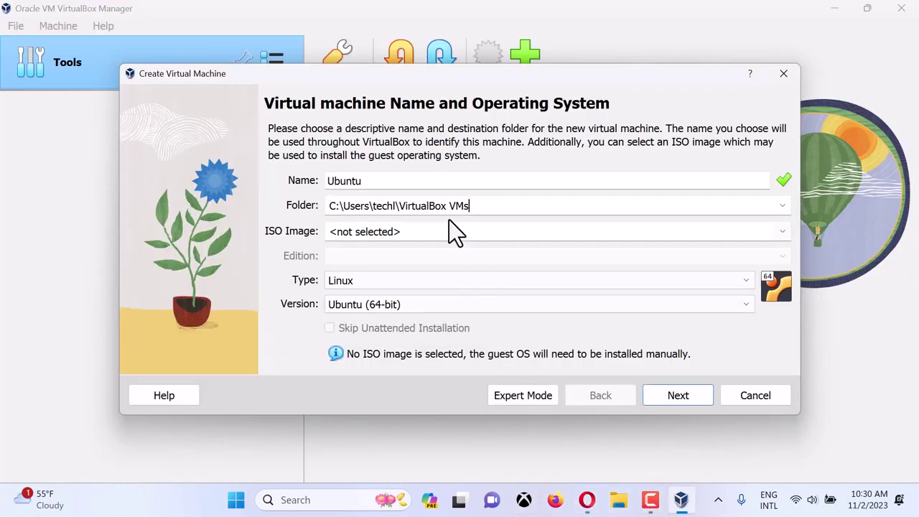
pyautogui.click(783, 230)
pyautogui.click(396, 262)
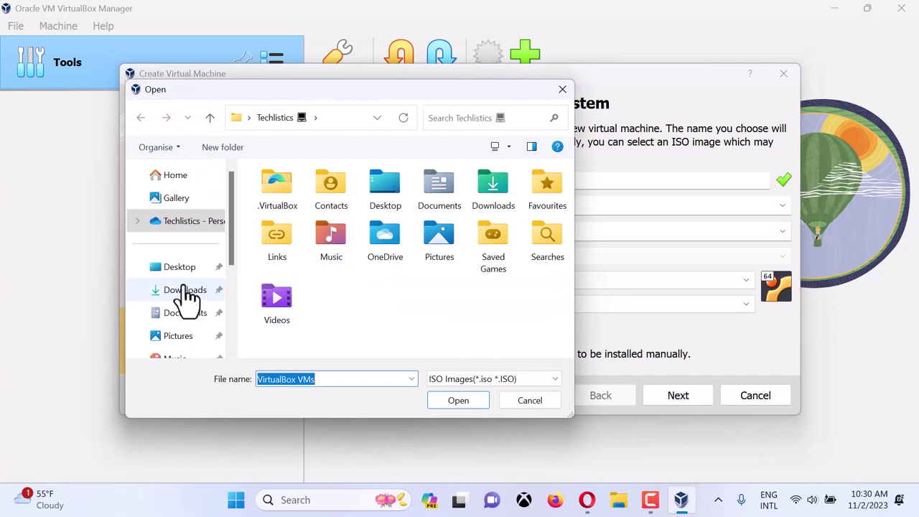
pyautogui.click(186, 291)
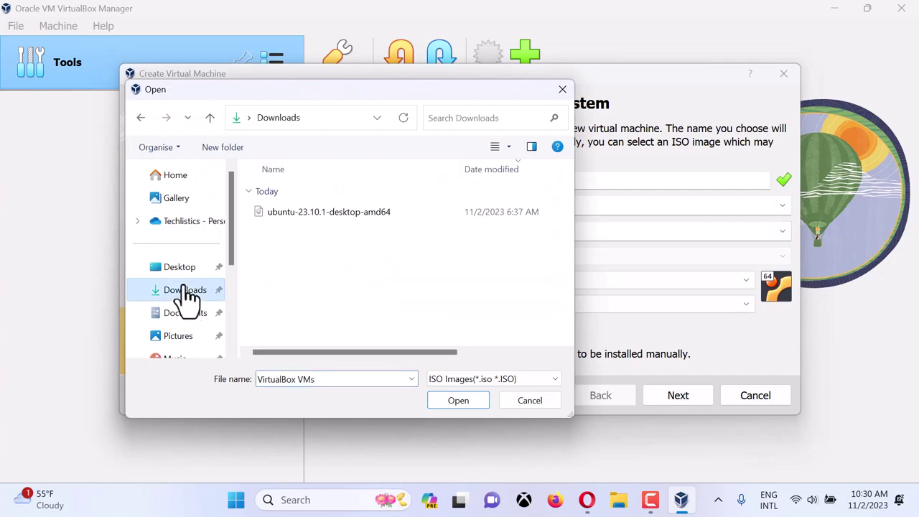
pyautogui.click(324, 218)
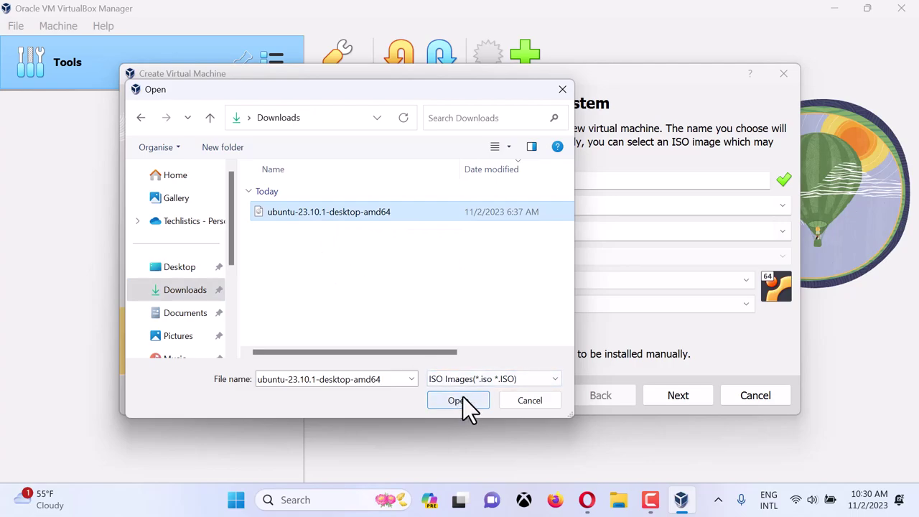
pyautogui.click(564, 98)
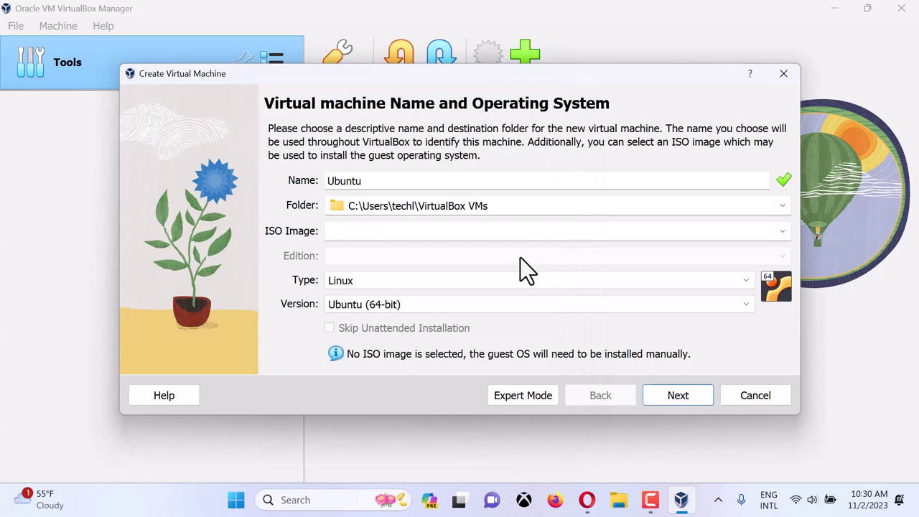
# - On the Hardware page, raise base memory to 4096 MB with 1 CPU
pyautogui.click(673, 394)
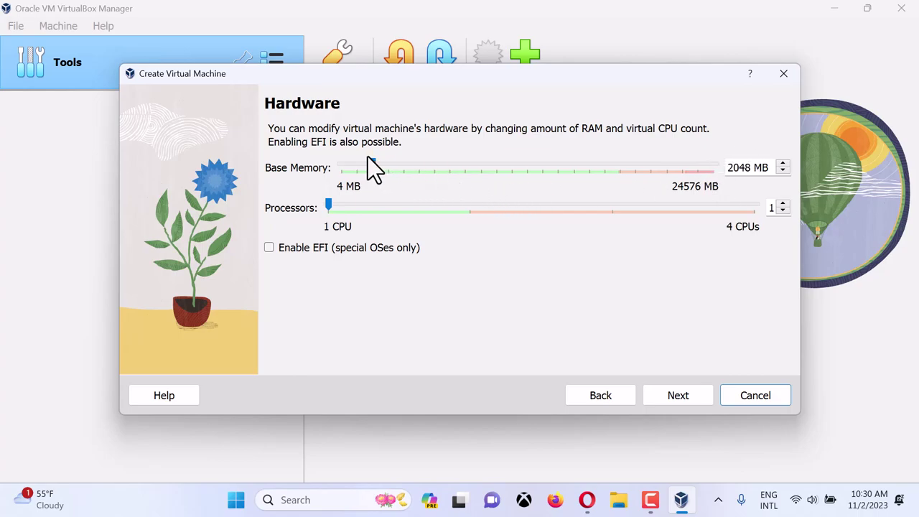
pyautogui.moveTo(373, 164); pyautogui.dragTo(407, 169)
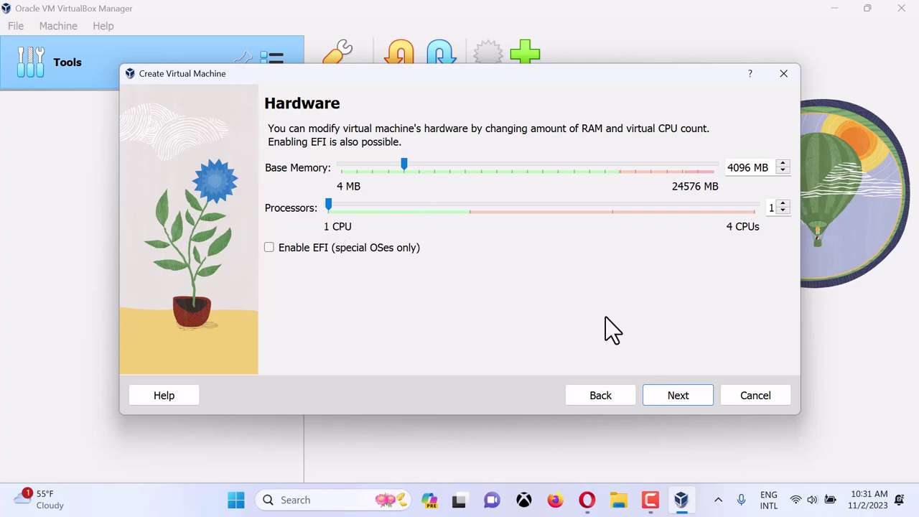
# - On the Virtual Hard disk page, change the disk size from 25 GB to 150 GB
pyautogui.click(697, 394)
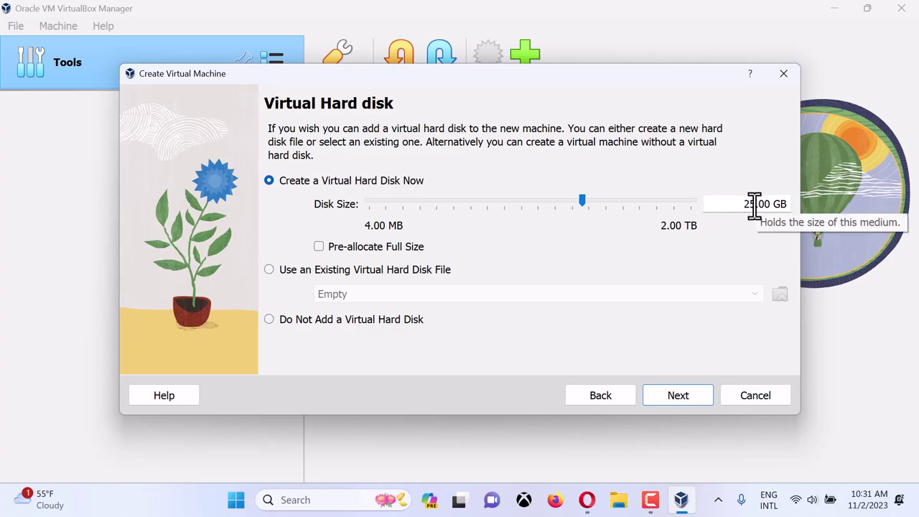
pyautogui.moveTo(754, 204); pyautogui.dragTo(743, 205)
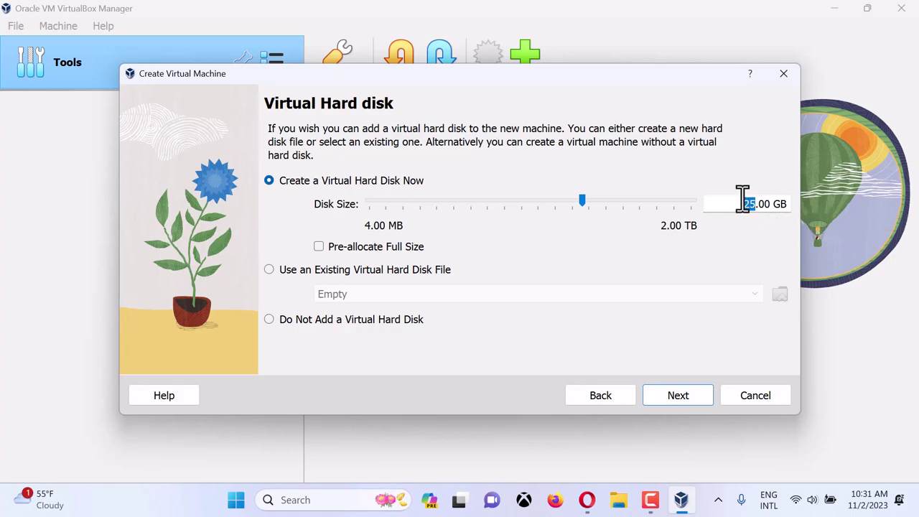
pyautogui.write('1')
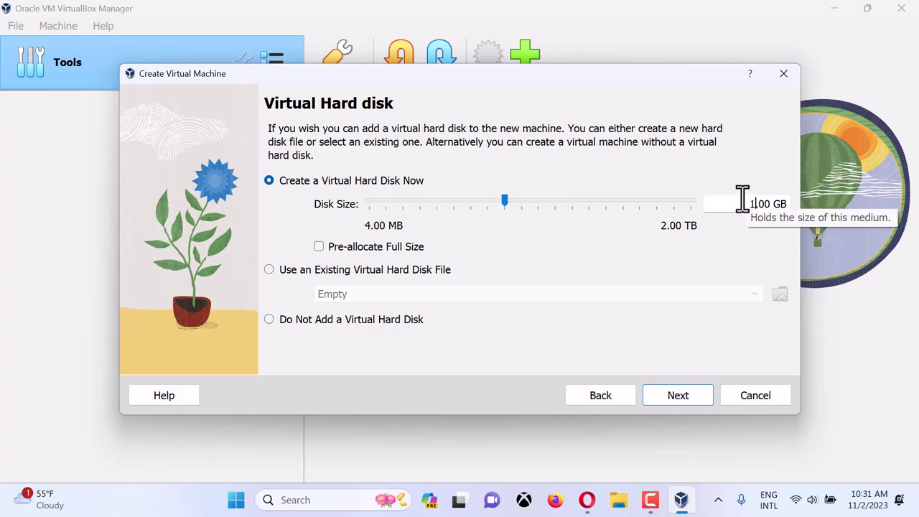
pyautogui.write('50')
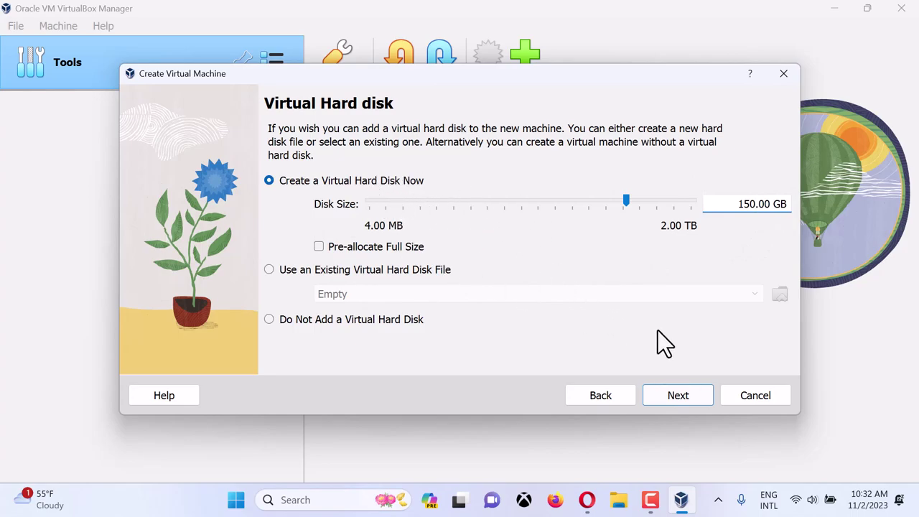
# - Finish the wizard to create the Ubuntu virtual machine
pyautogui.click(689, 393)
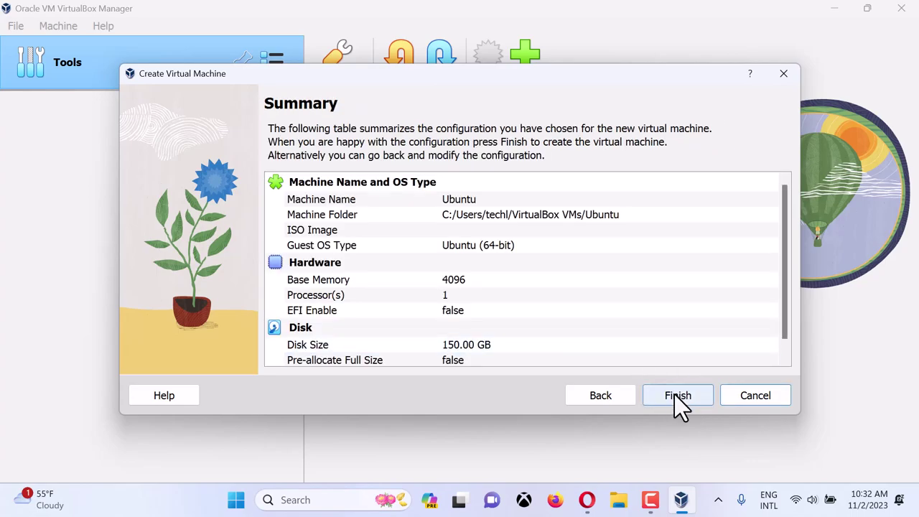
pyautogui.click(674, 395)
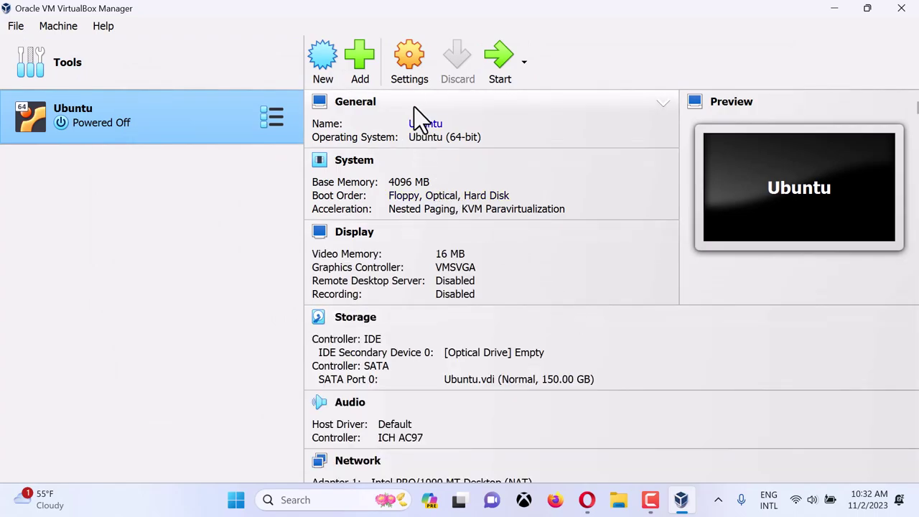
pyautogui.click(408, 64)
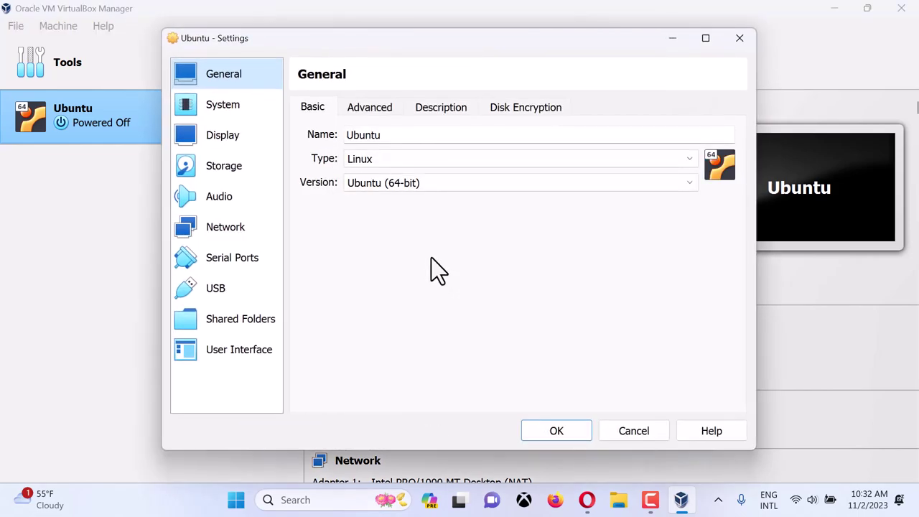
# - Set Shared Clipboard and Drag'n'Drop to Bidirectional under General > Advanced
pyautogui.click(372, 113)
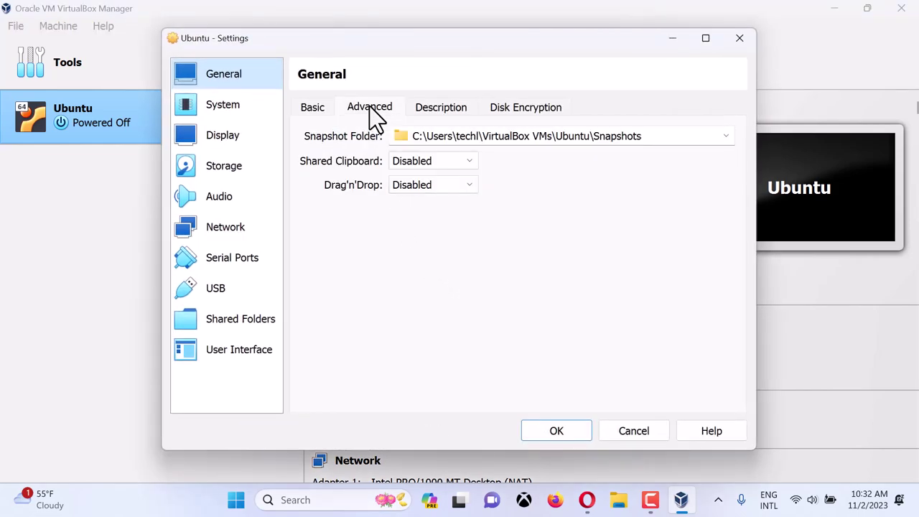
pyautogui.click(429, 163)
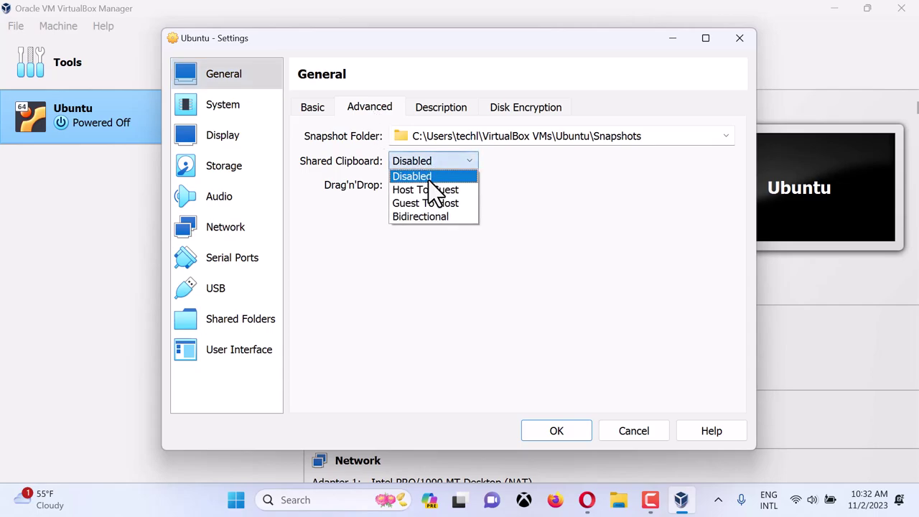
pyautogui.click(427, 216)
pyautogui.click(425, 184)
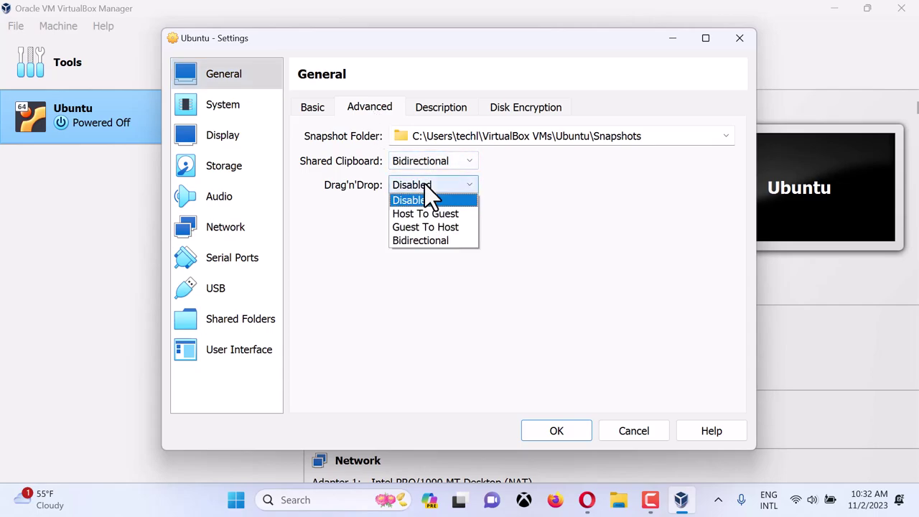
pyautogui.click(425, 241)
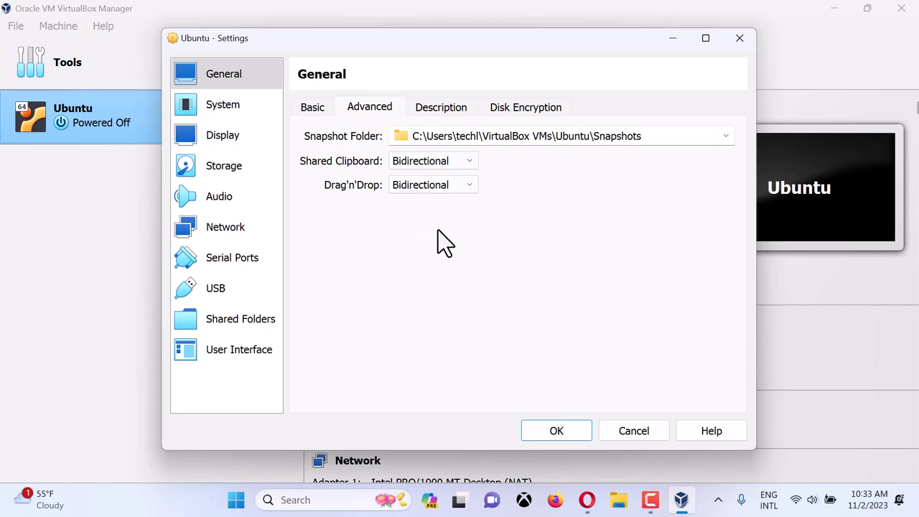
pyautogui.click(439, 108)
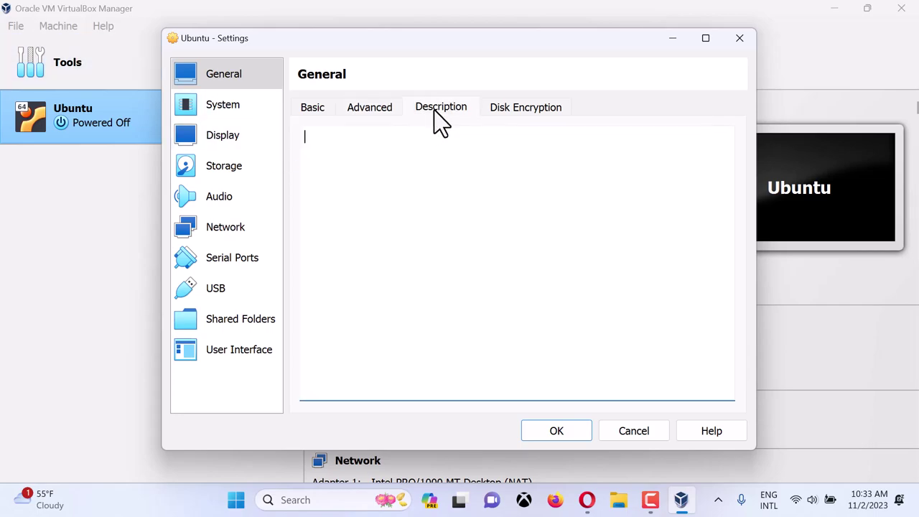
pyautogui.click(524, 110)
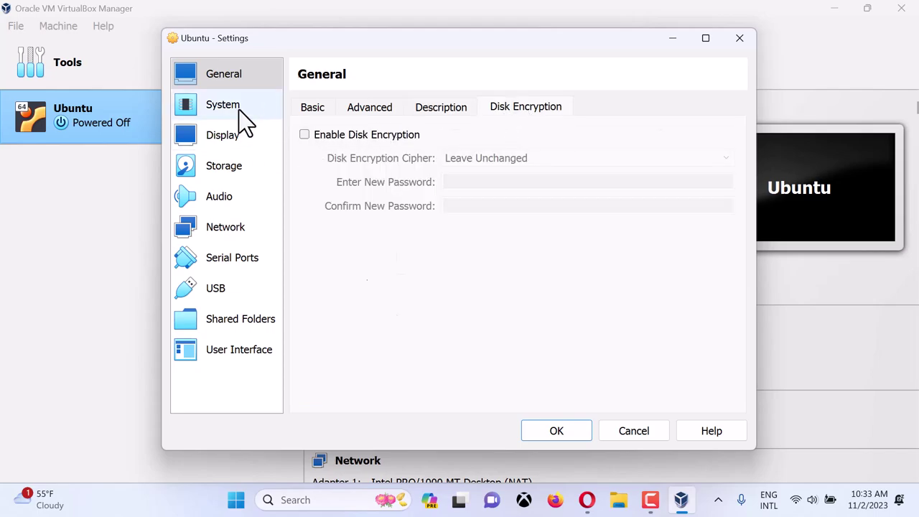
# - Set the boot order to Optical, Hard Disk, Network, moving Floppy last and disabled
pyautogui.click(238, 107)
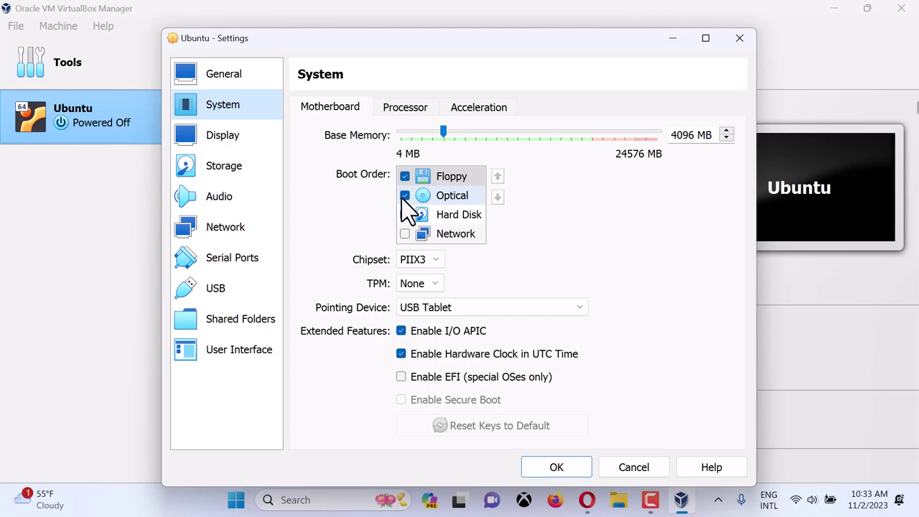
pyautogui.click(462, 178)
pyautogui.click(498, 196)
pyautogui.click(498, 196)
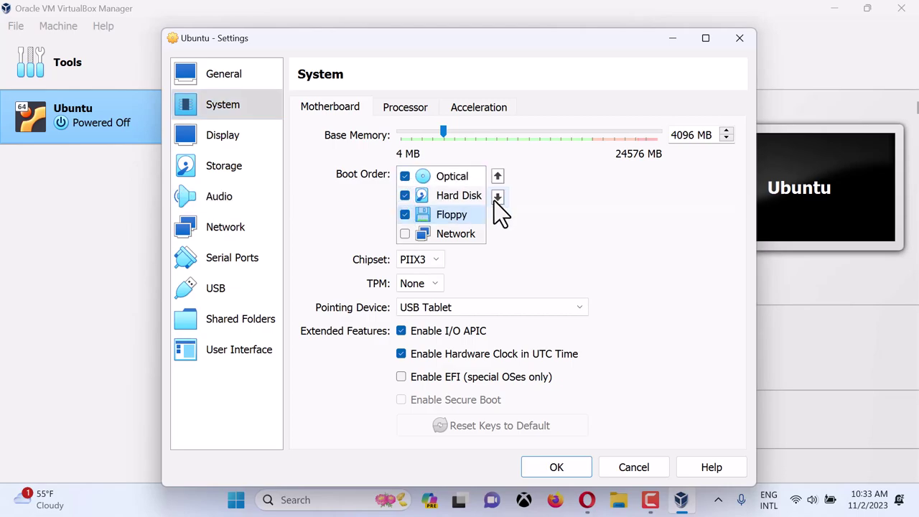
pyautogui.click(498, 196)
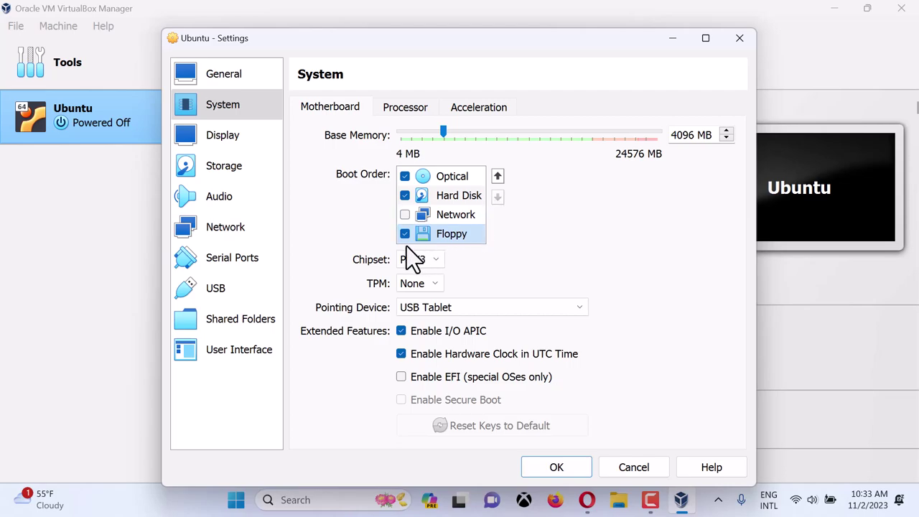
pyautogui.click(405, 215)
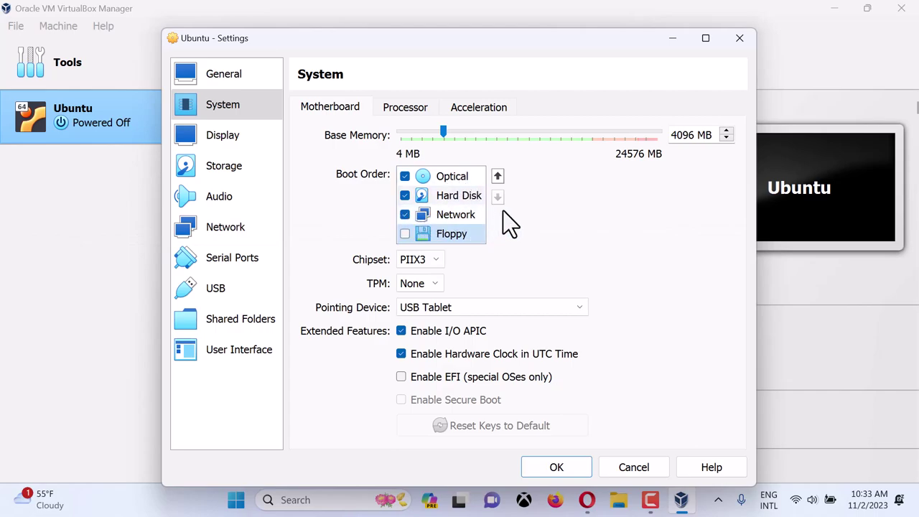
# - Set TPM to v2.0 on the Motherboard tab, keeping USB Tablet, then go to Display
pyautogui.click(410, 112)
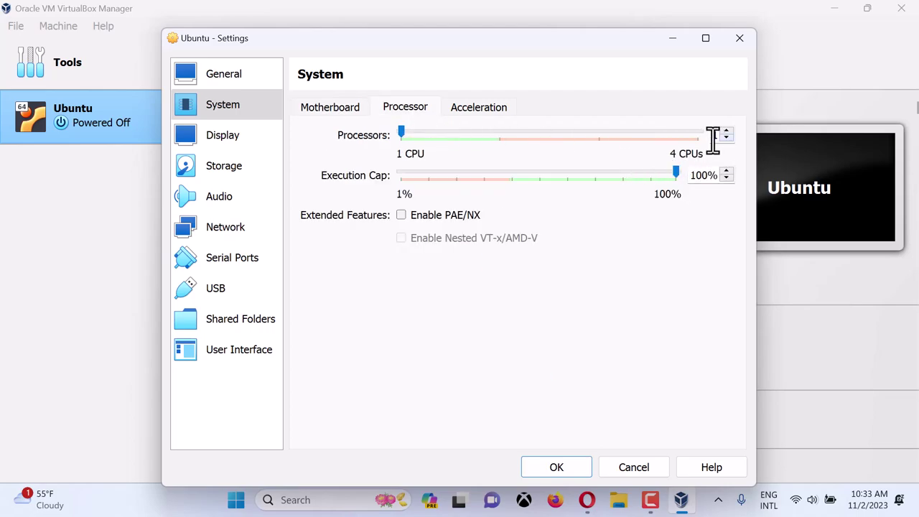
pyautogui.click(471, 109)
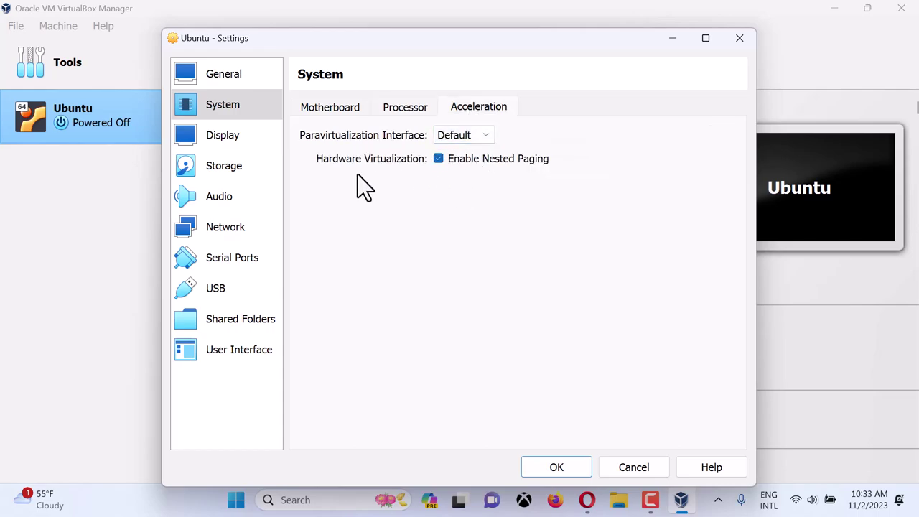
pyautogui.click(338, 109)
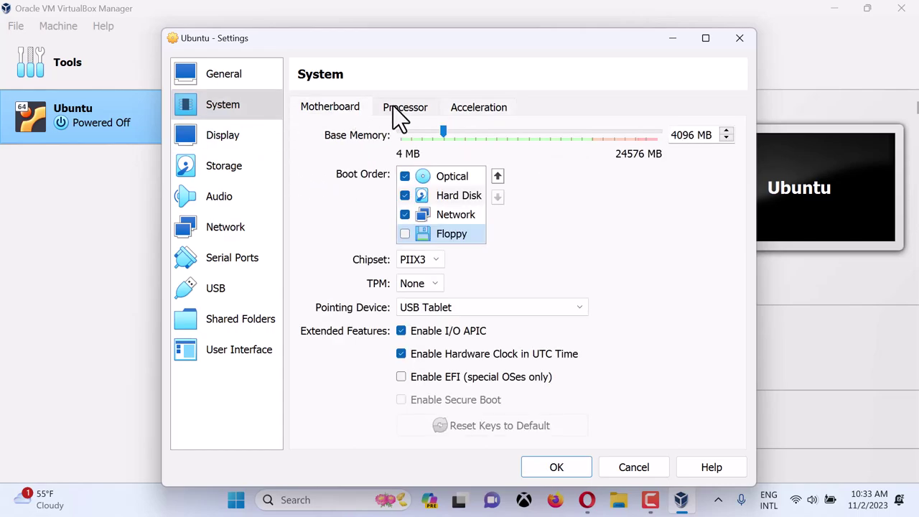
pyautogui.click(430, 285)
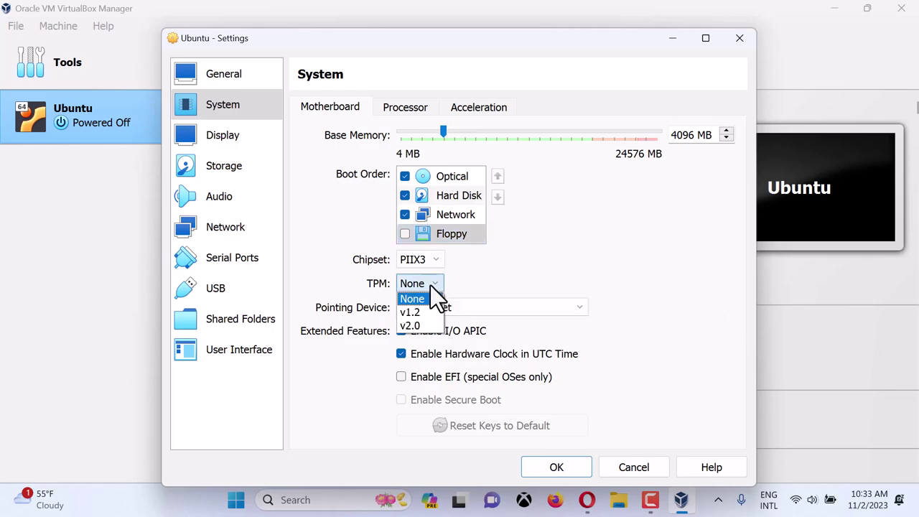
pyautogui.click(421, 327)
pyautogui.click(487, 306)
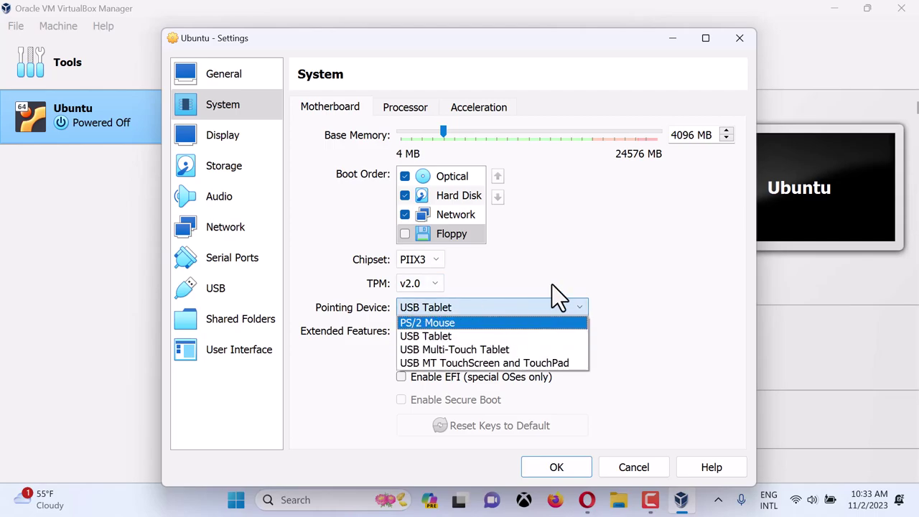
pyautogui.click(579, 271)
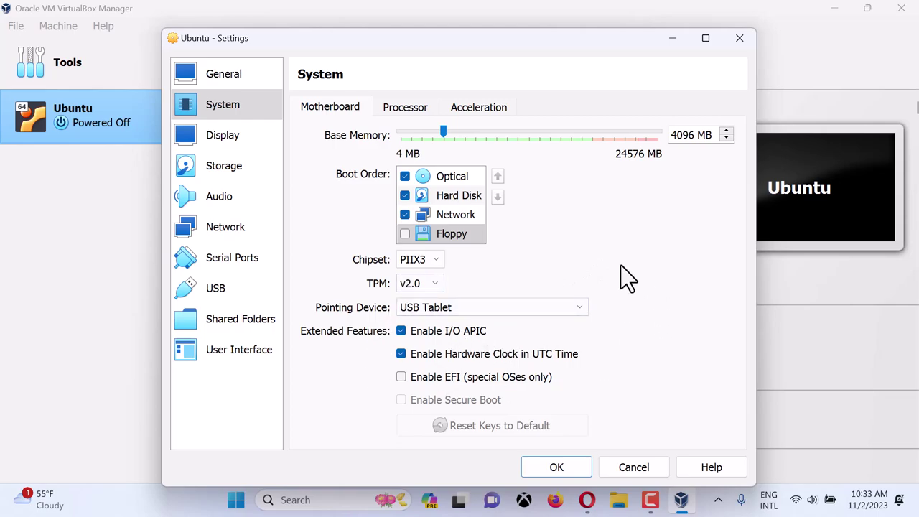
pyautogui.click(423, 109)
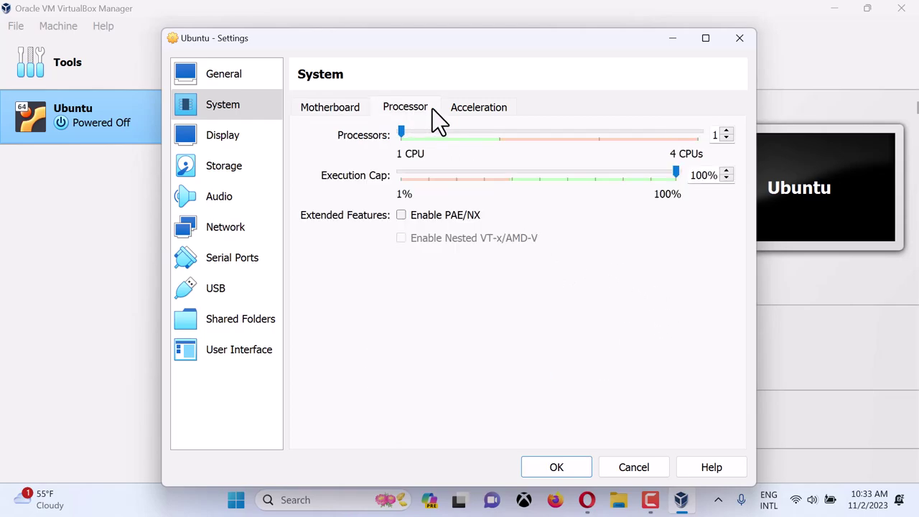
pyautogui.click(480, 109)
pyautogui.click(244, 147)
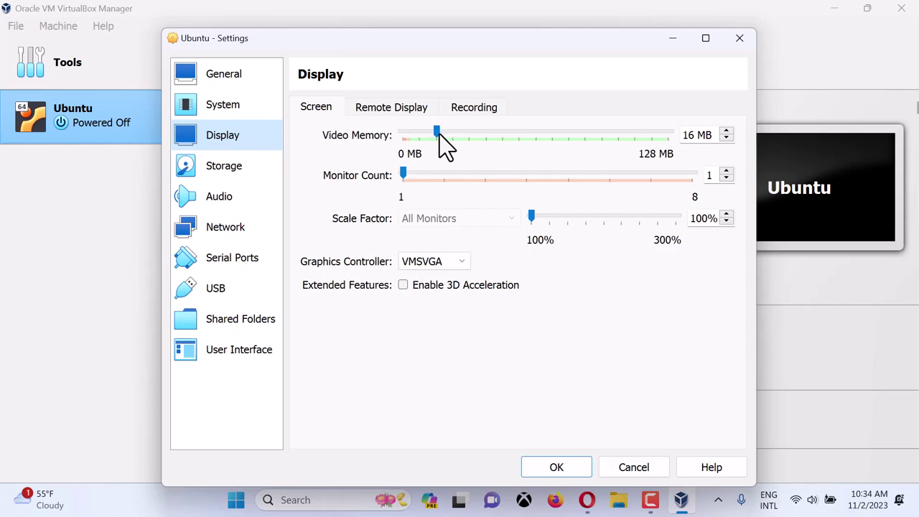
# - Raise video memory to 128 MB and enable 3D acceleration, then go to Storage
pyautogui.moveTo(437, 143); pyautogui.dragTo(681, 156)
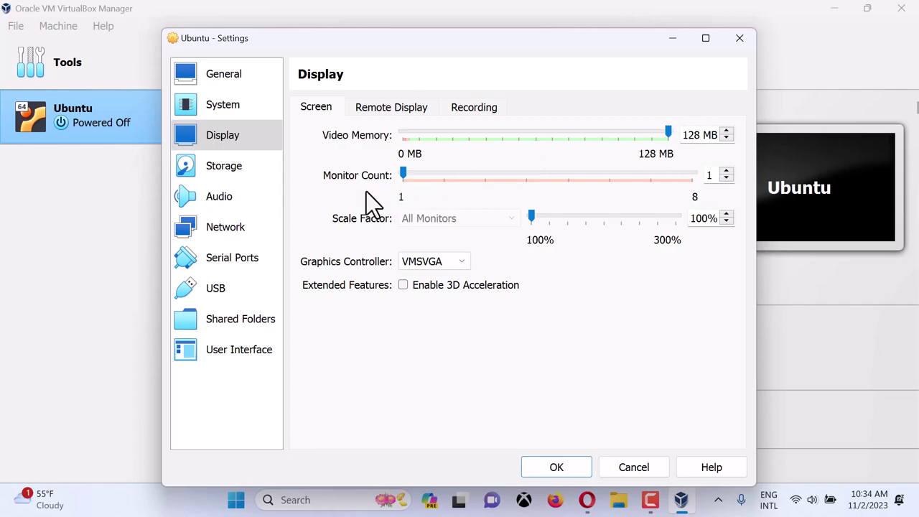
pyautogui.click(404, 286)
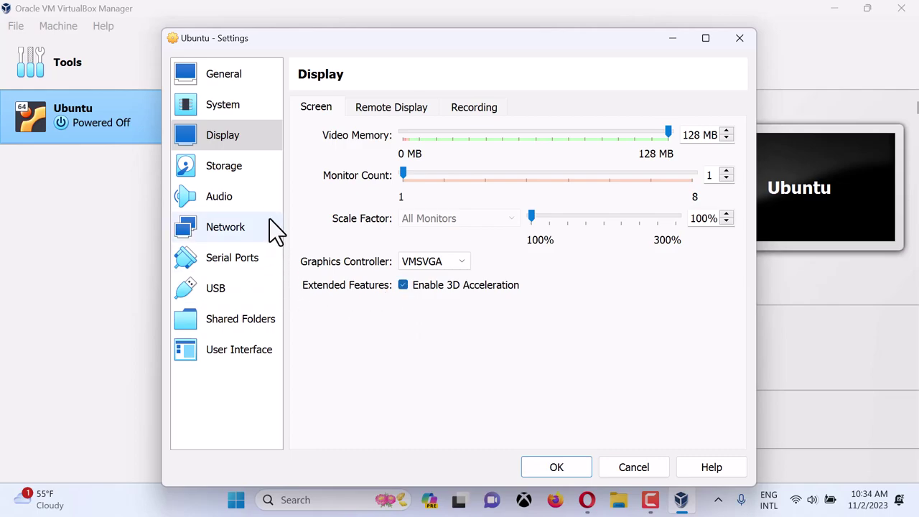
pyautogui.click(416, 112)
pyautogui.click(462, 115)
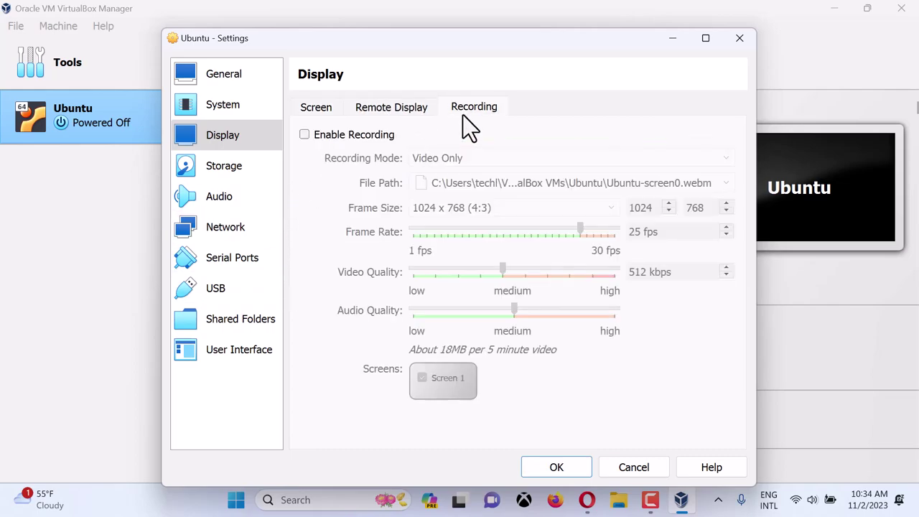
pyautogui.click(241, 167)
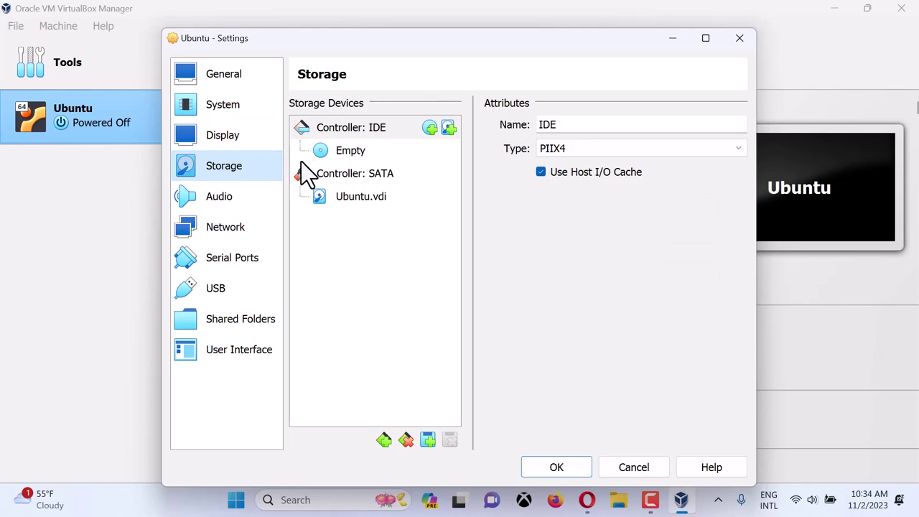
# - Attach ubuntu-23.10.1-desktop-amd64.iso from Downloads as an optical drive on the IDE controller
pyautogui.click(350, 154)
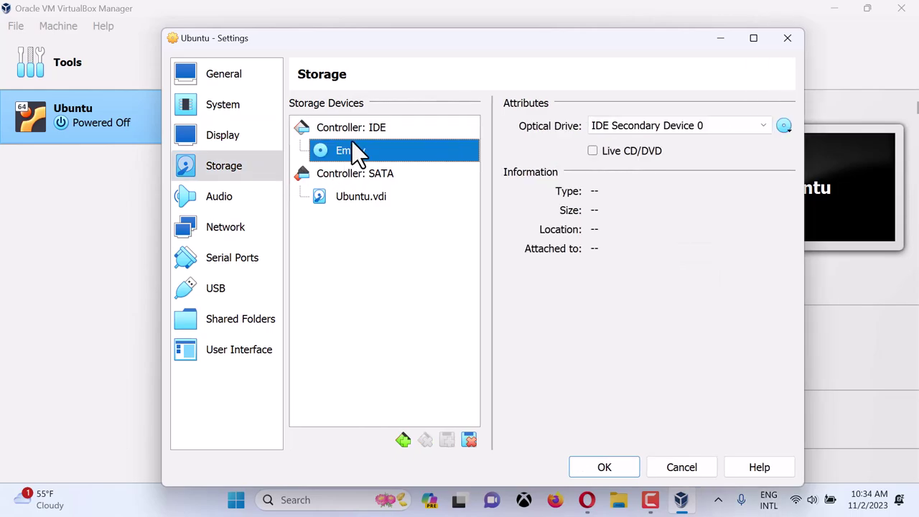
pyautogui.click(357, 131)
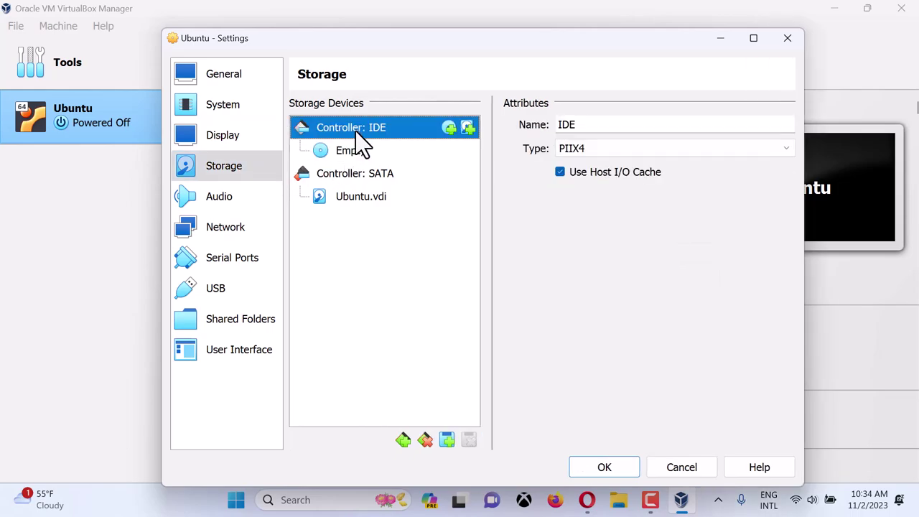
pyautogui.click(449, 128)
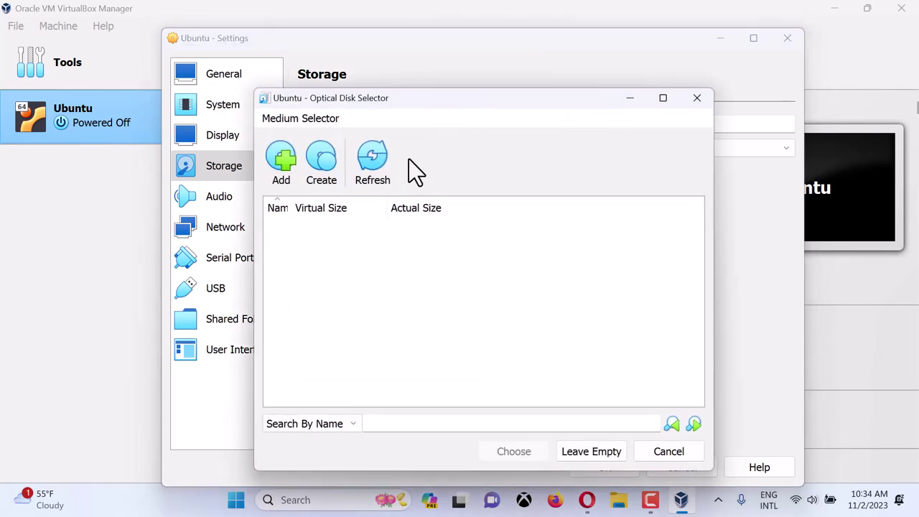
pyautogui.click(280, 159)
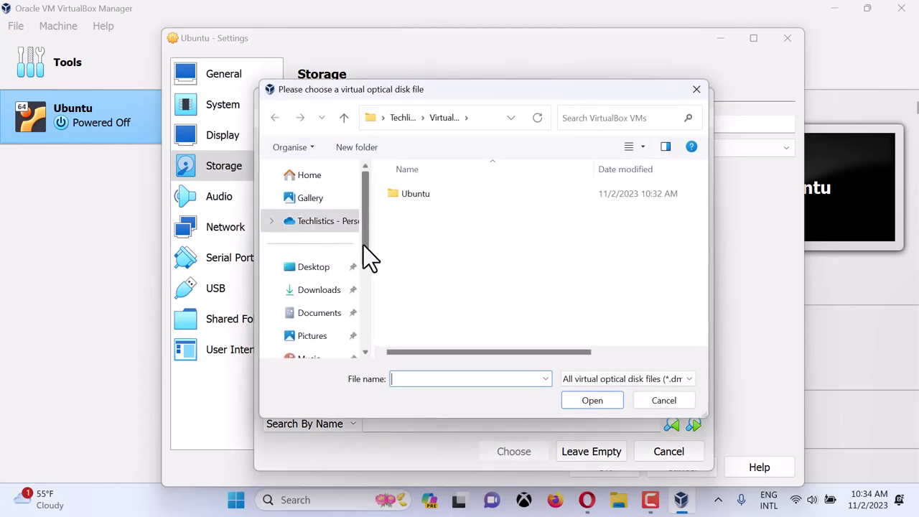
pyautogui.scroll(-2, 364, 266)
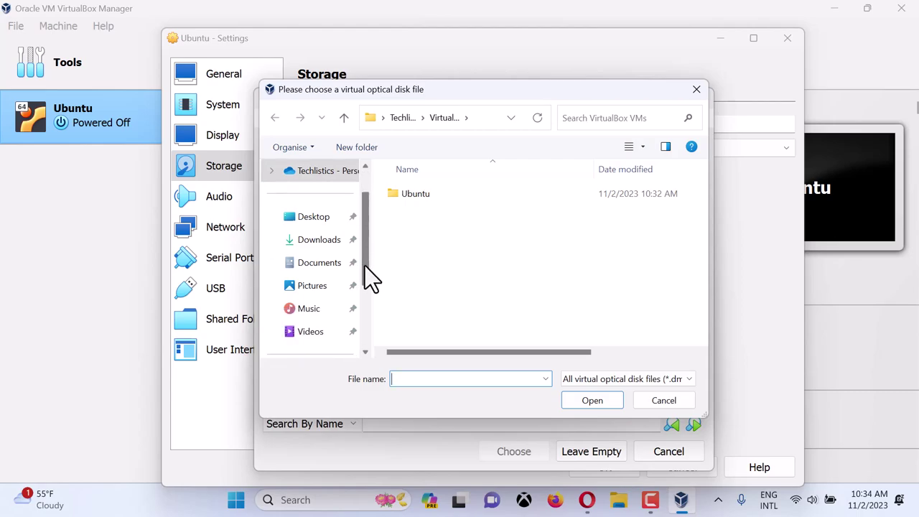
pyautogui.click(316, 242)
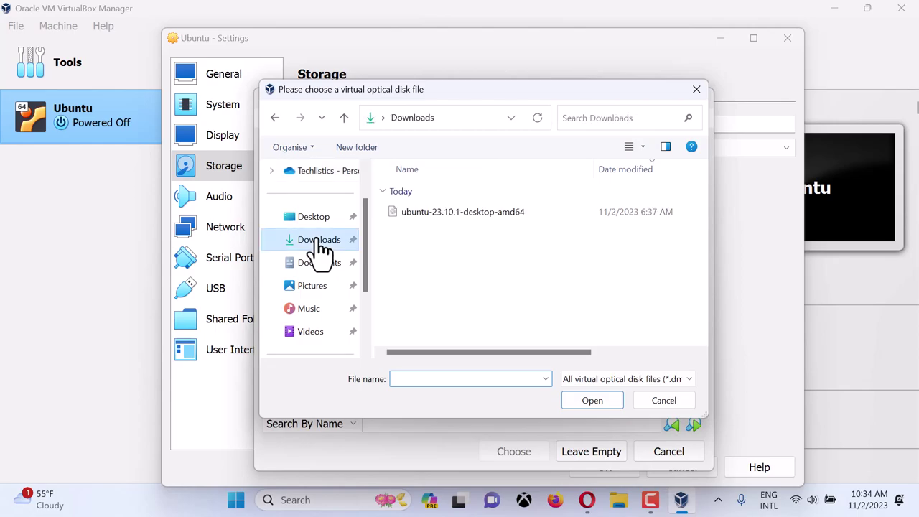
pyautogui.click(424, 211)
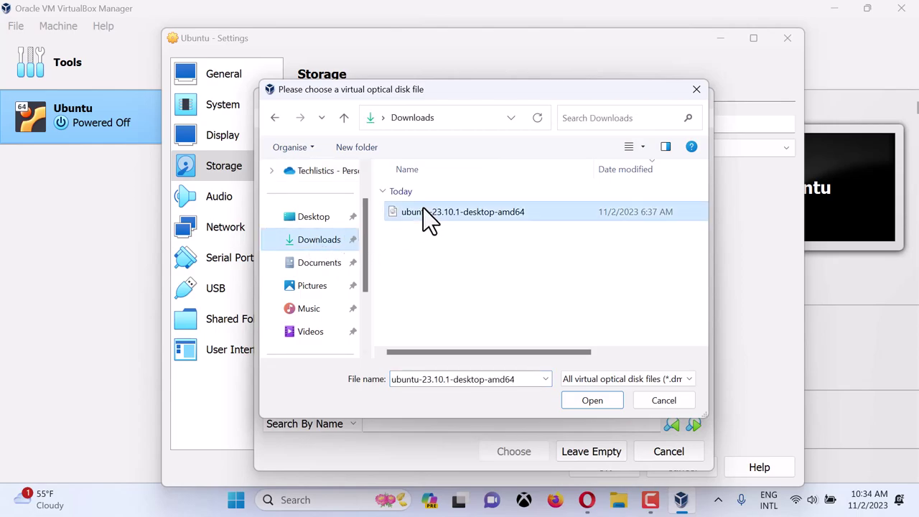
pyautogui.click(584, 401)
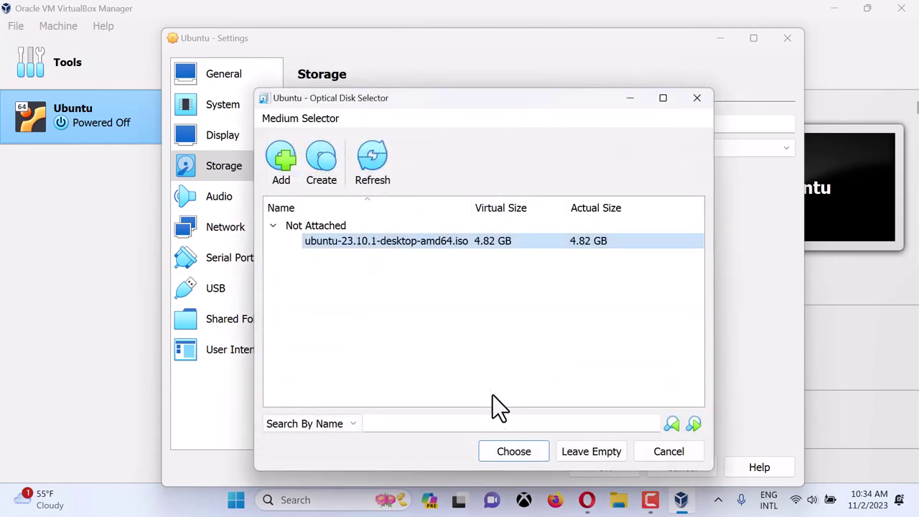
pyautogui.click(513, 450)
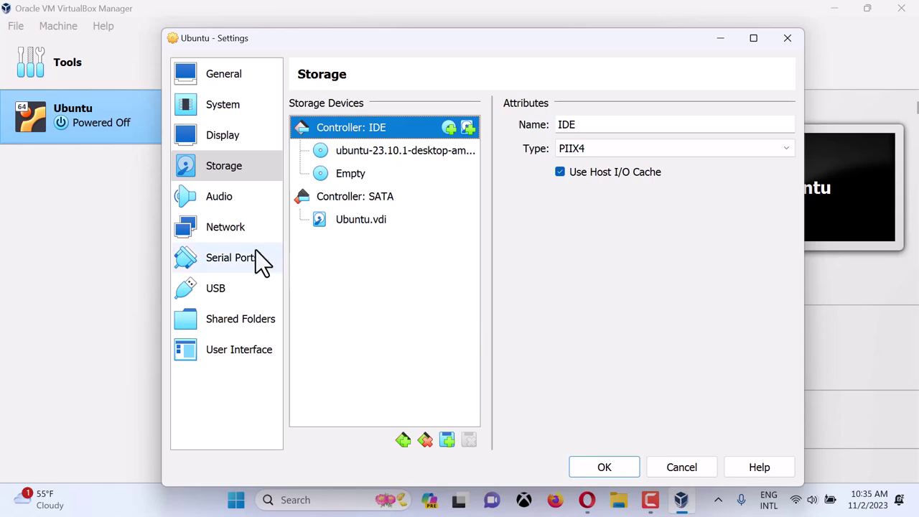
# - Enable audio input, keeping the ICH AC97 controller and Default host driver, then view Network settings
pyautogui.click(215, 201)
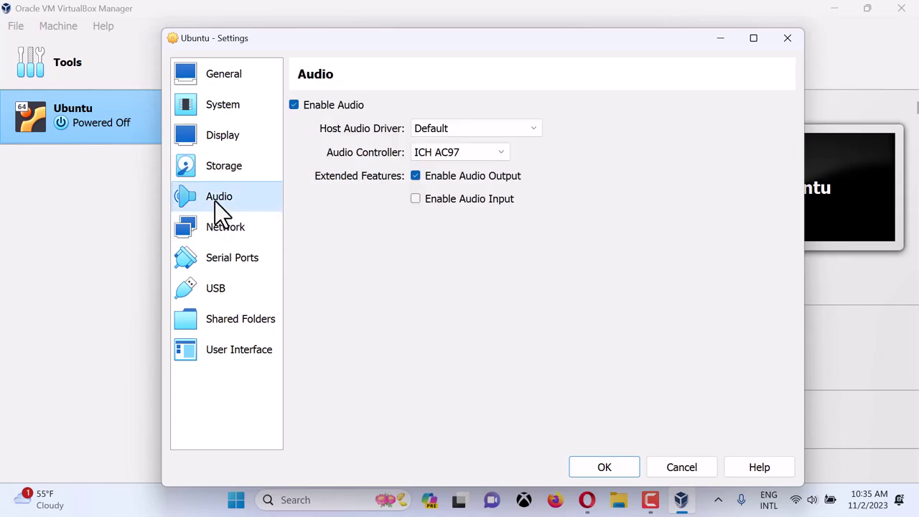
pyautogui.click(415, 201)
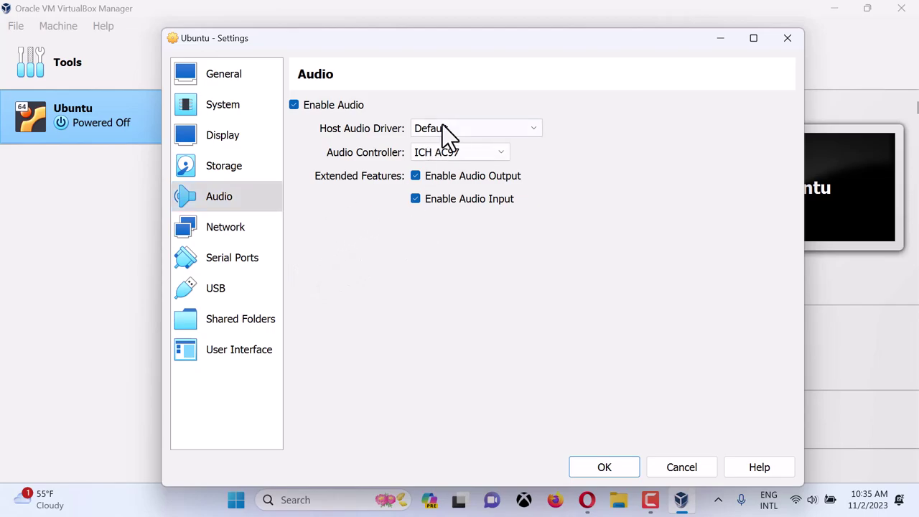
pyautogui.click(465, 150)
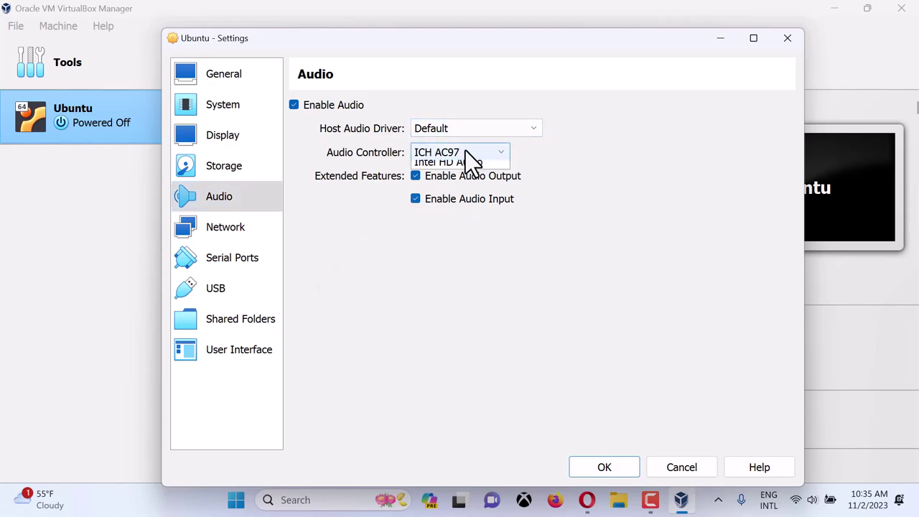
pyautogui.click(465, 150)
pyautogui.click(469, 127)
pyautogui.click(470, 128)
pyautogui.click(232, 234)
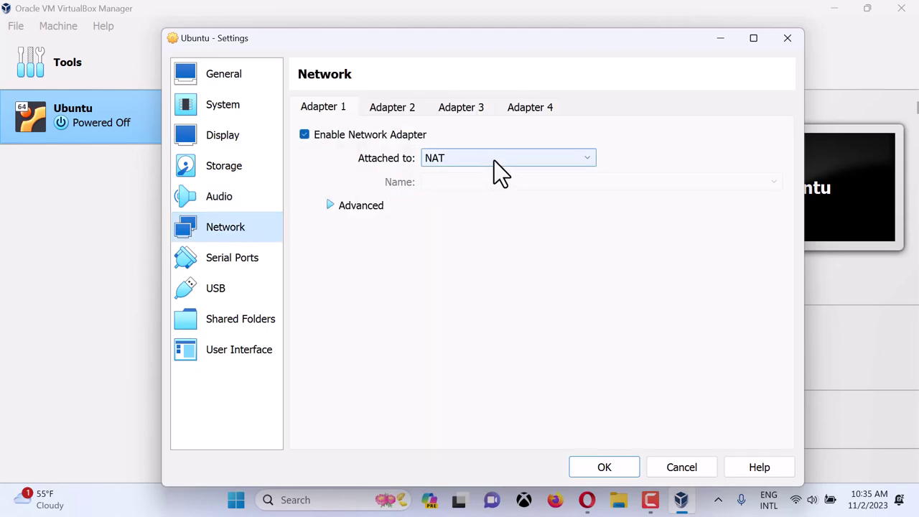
# - Review the Serial Ports, USB and Shared Folders pages, ending on User Interface settings
pyautogui.click(251, 269)
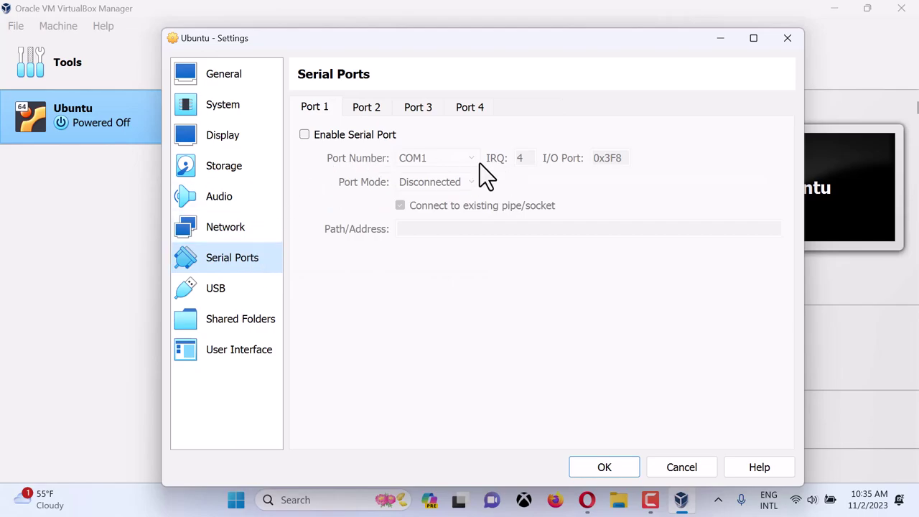
pyautogui.click(245, 293)
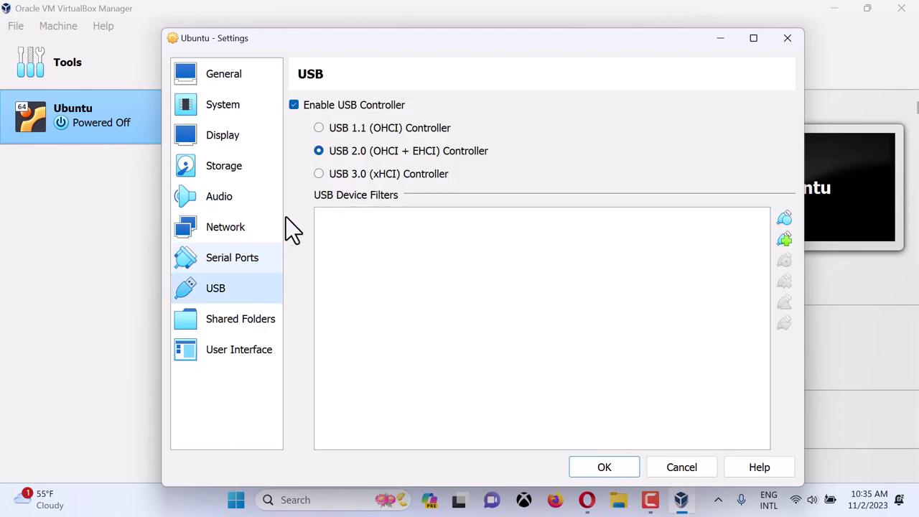
pyautogui.click(256, 325)
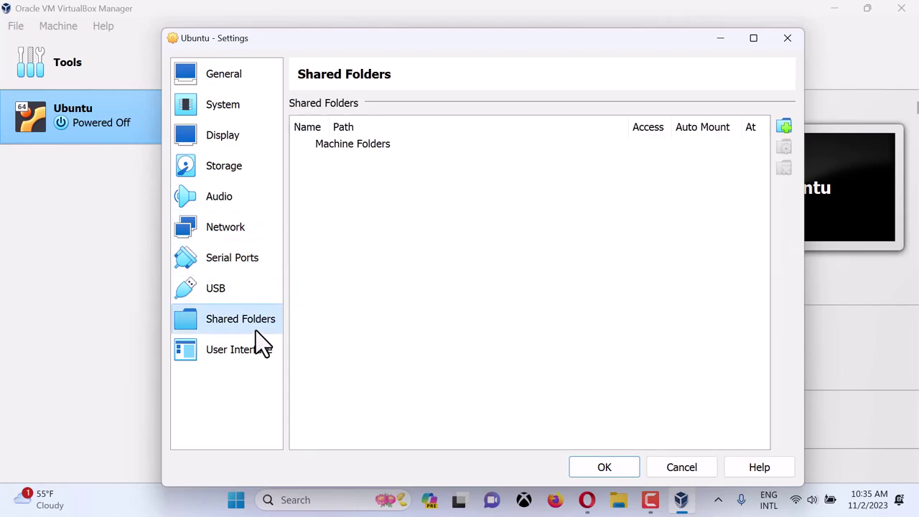
pyautogui.click(249, 355)
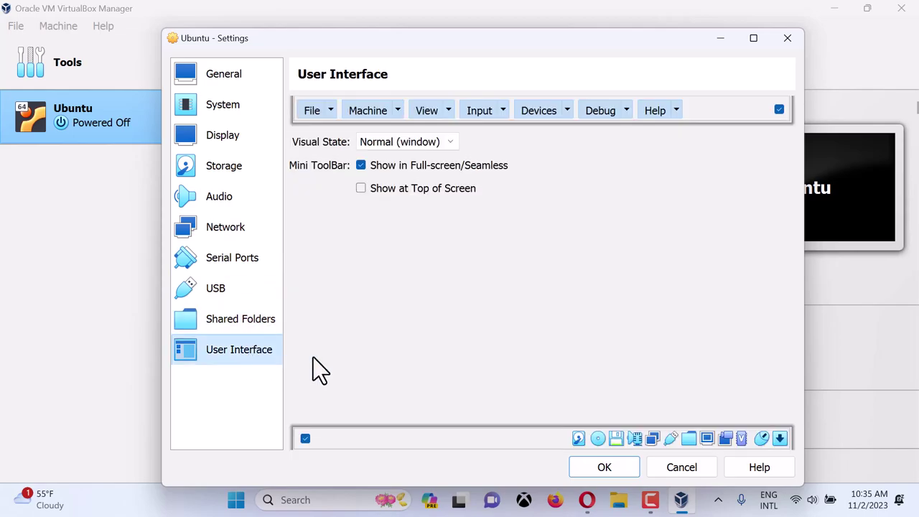
# - Save the settings with OK, start the Ubuntu VM and maximize its window
pyautogui.click(603, 467)
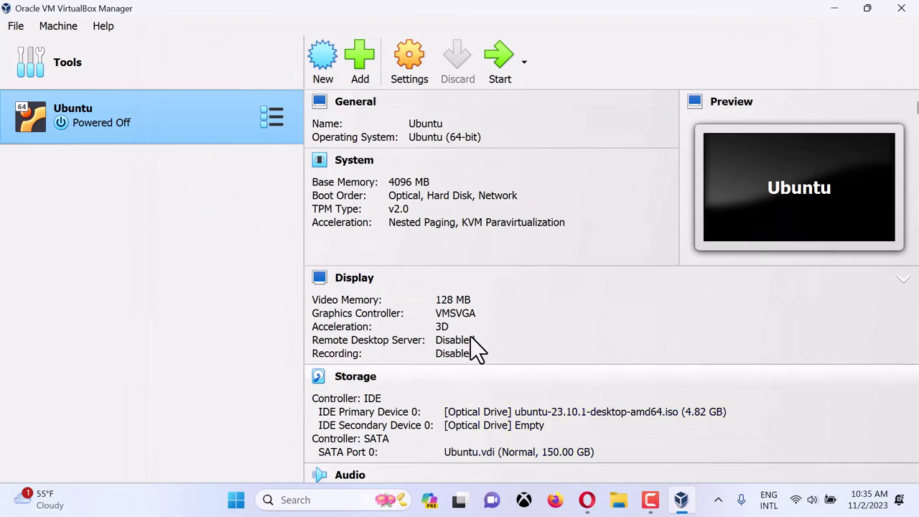
pyautogui.click(504, 70)
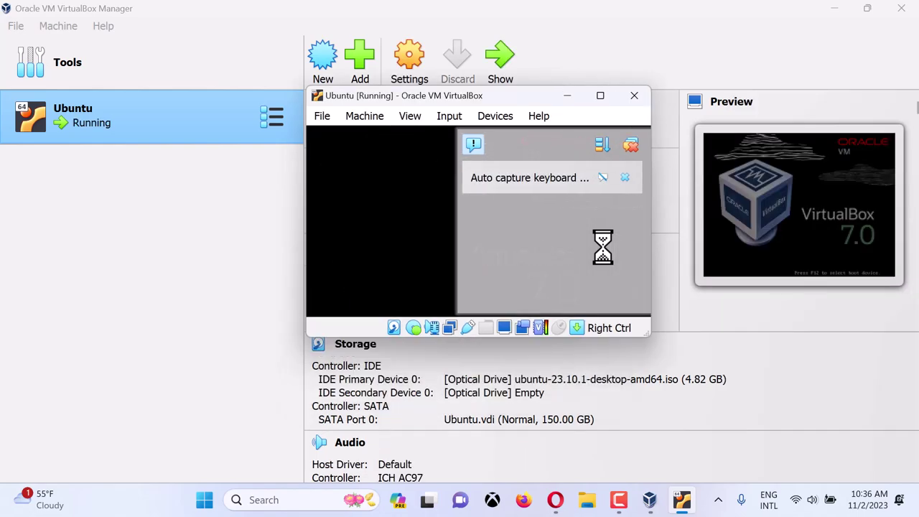
pyautogui.click(602, 97)
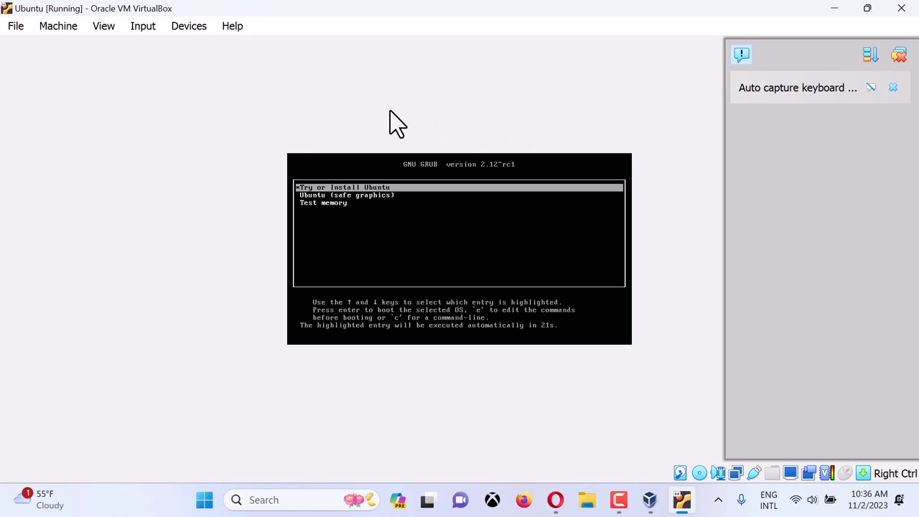
# - Boot the 'Try or Install Ubuntu' entry from the GRUB menu
pyautogui.press('Down')
pyautogui.press('Down')
pyautogui.press('Up')
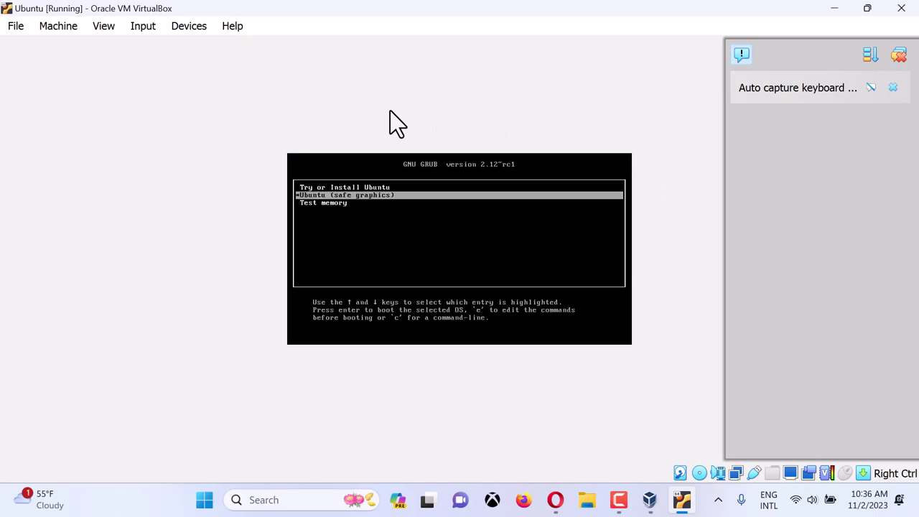
pyautogui.press('Up')
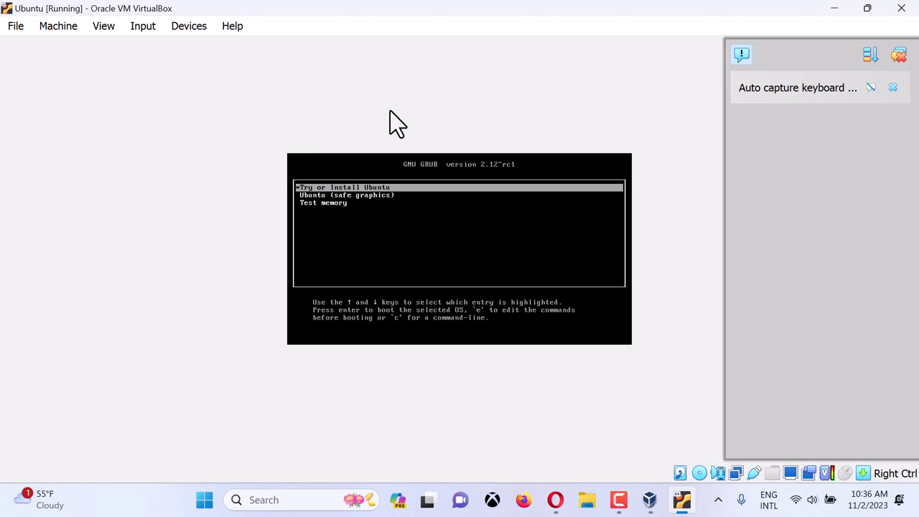
pyautogui.press('Return')
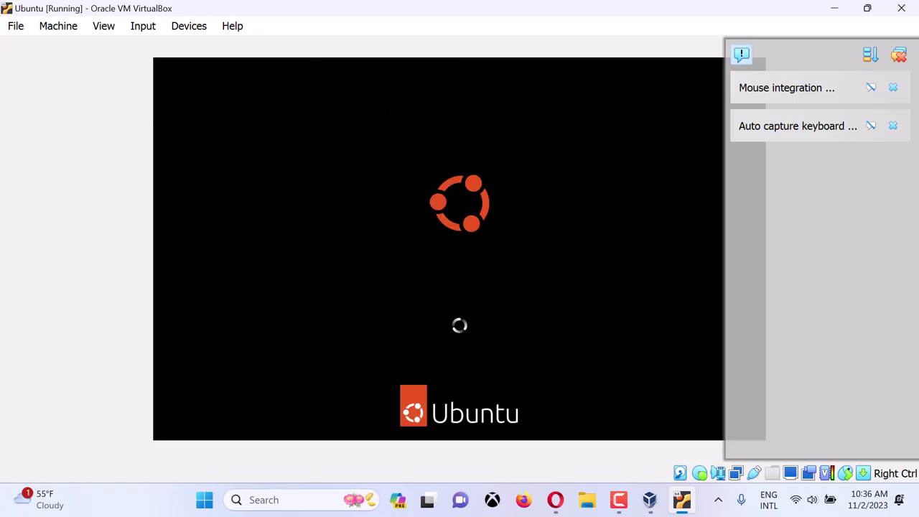
# - Dismiss all VirtualBox notifications covering the boot screen
pyautogui.click(899, 56)
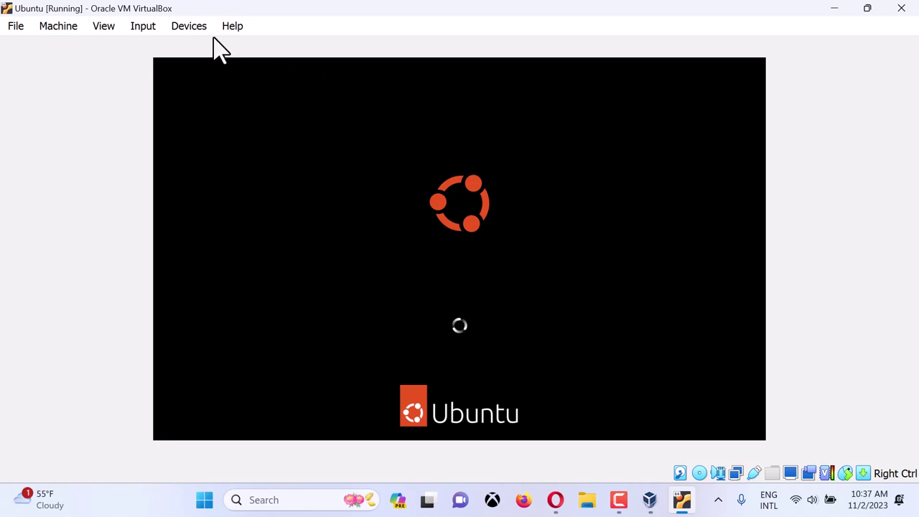
# - Switch the VM to full-screen mode from the View menu and confirm with Switch
pyautogui.click(106, 27)
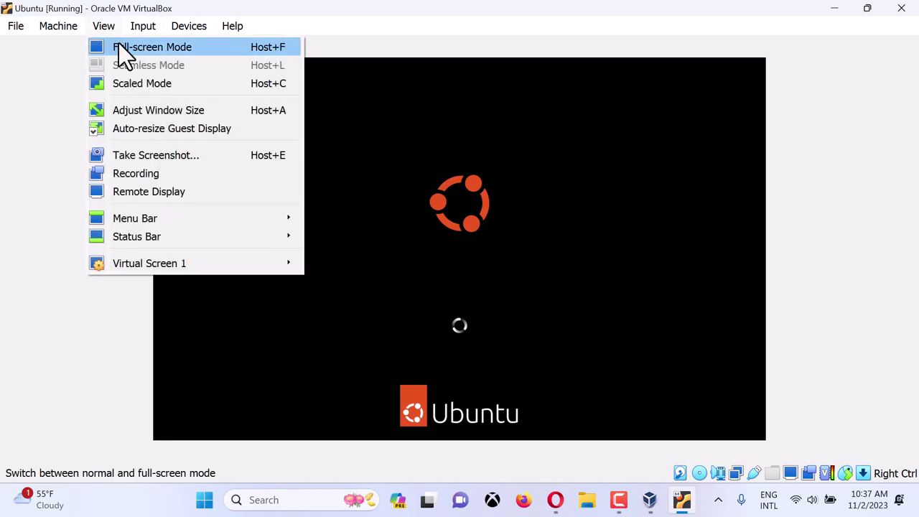
pyautogui.click(122, 45)
pyautogui.click(415, 324)
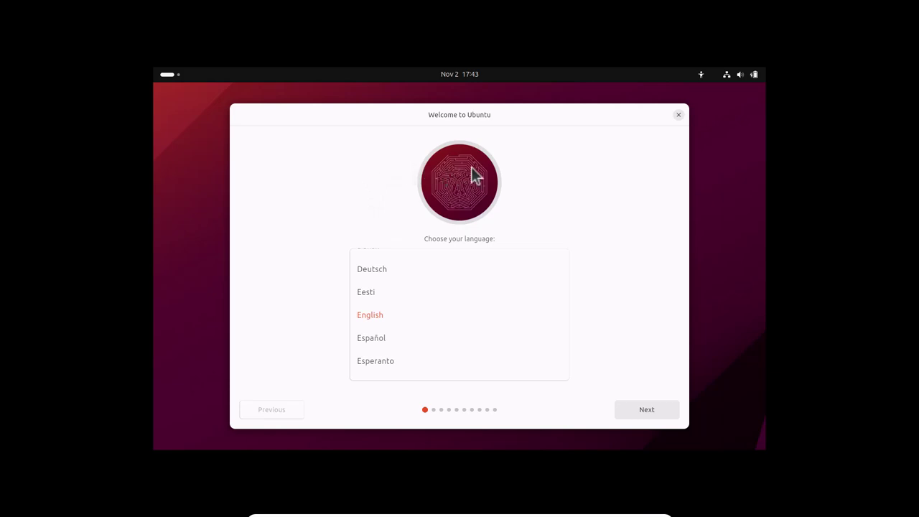
# - Browse the language list past Français, Eesti and Español, settle on English and continue
pyautogui.press('Up')
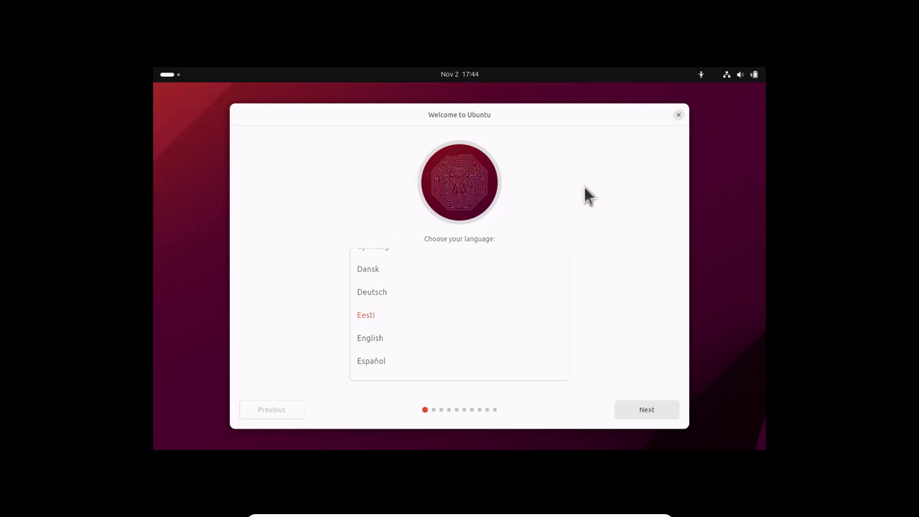
pyautogui.scroll(1, 459, 327)
pyautogui.scroll(2, 461, 319)
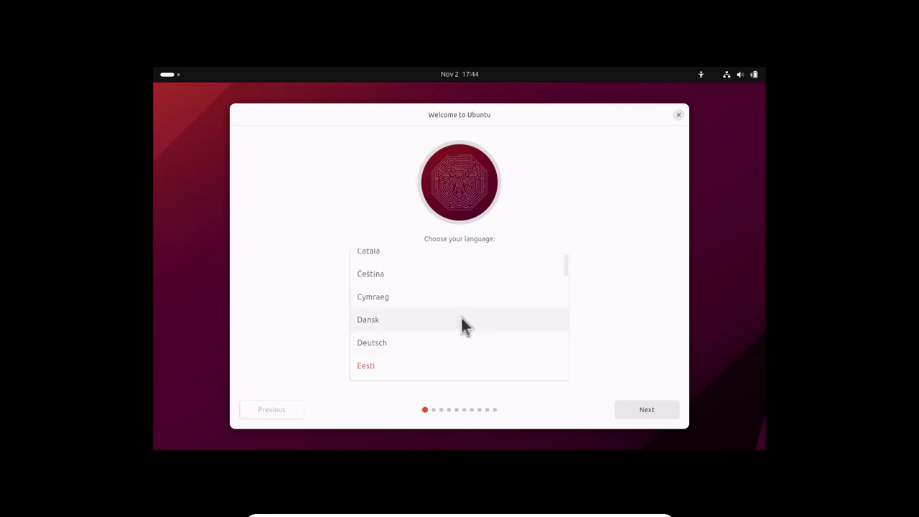
pyautogui.scroll(2, 467, 314)
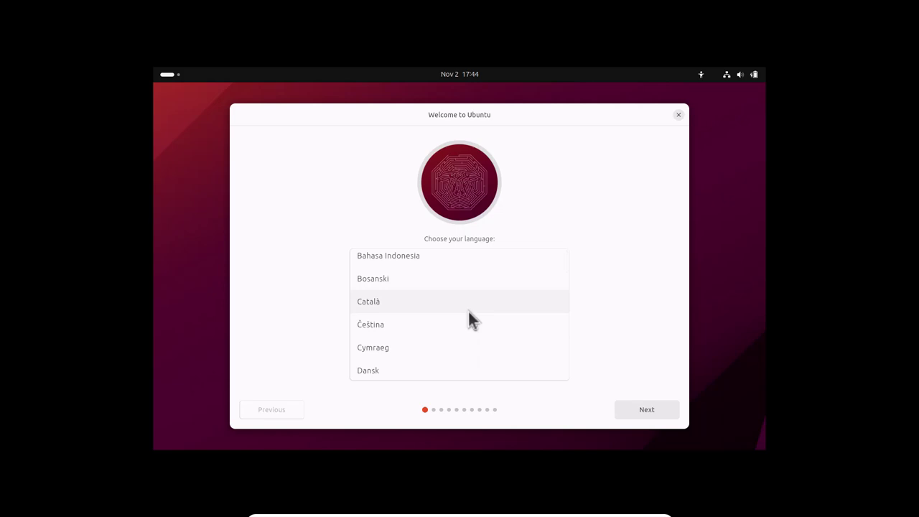
pyautogui.scroll(-5, 469, 312)
pyautogui.click(468, 313)
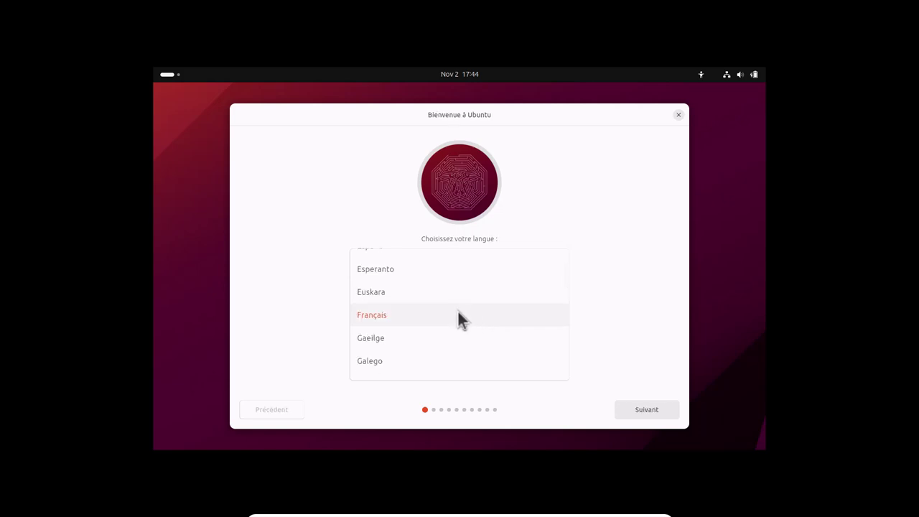
pyautogui.scroll(5, 377, 318)
pyautogui.click(377, 316)
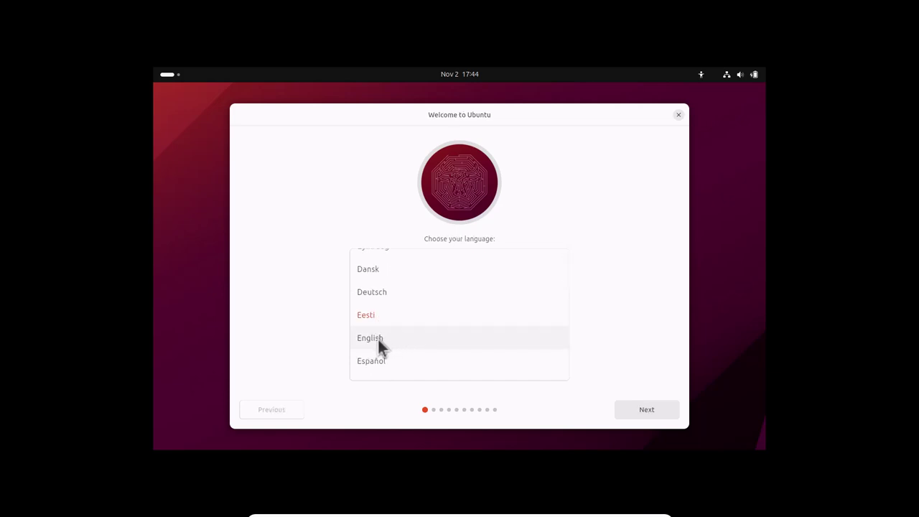
pyautogui.click(378, 339)
pyautogui.click(375, 360)
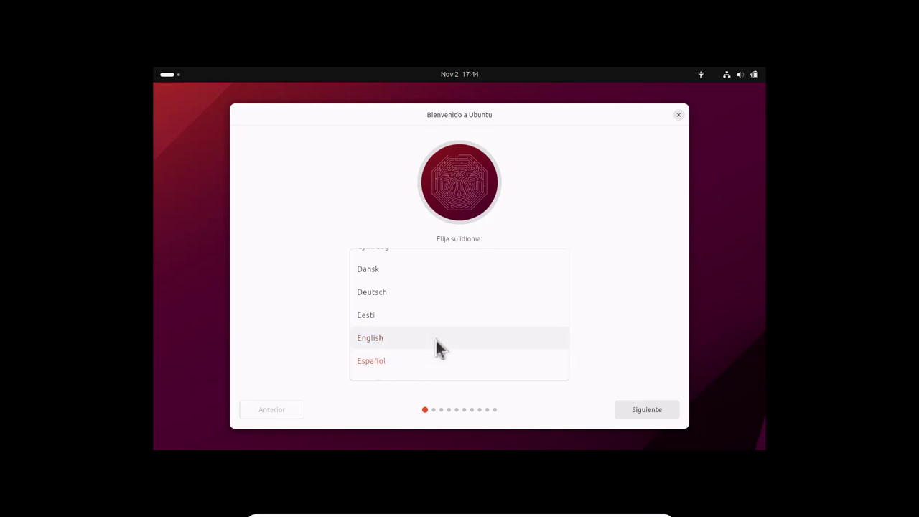
pyautogui.click(364, 335)
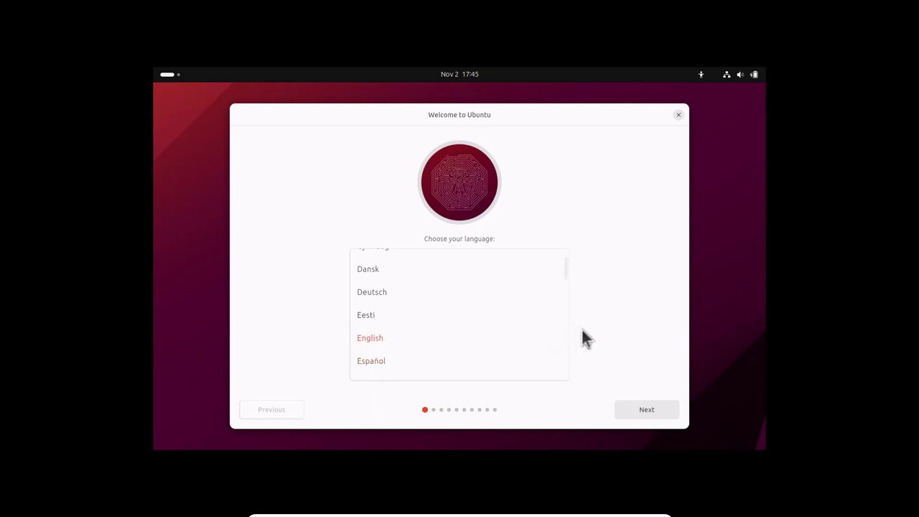
pyautogui.click(644, 411)
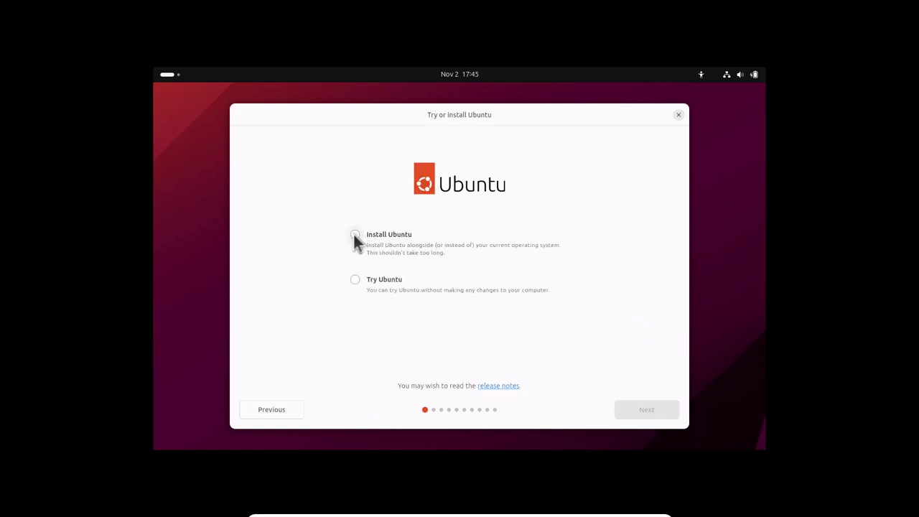
# - Choose the Install Ubuntu option instead of Try Ubuntu
pyautogui.click(355, 235)
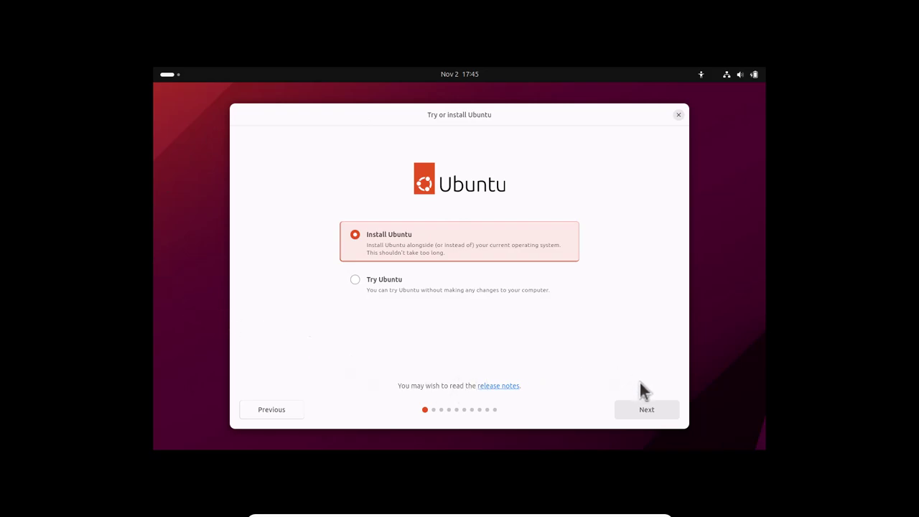
# - On the keyboard layout step, try Esperanto and Hebrew before selecting English (US)
pyautogui.click(655, 413)
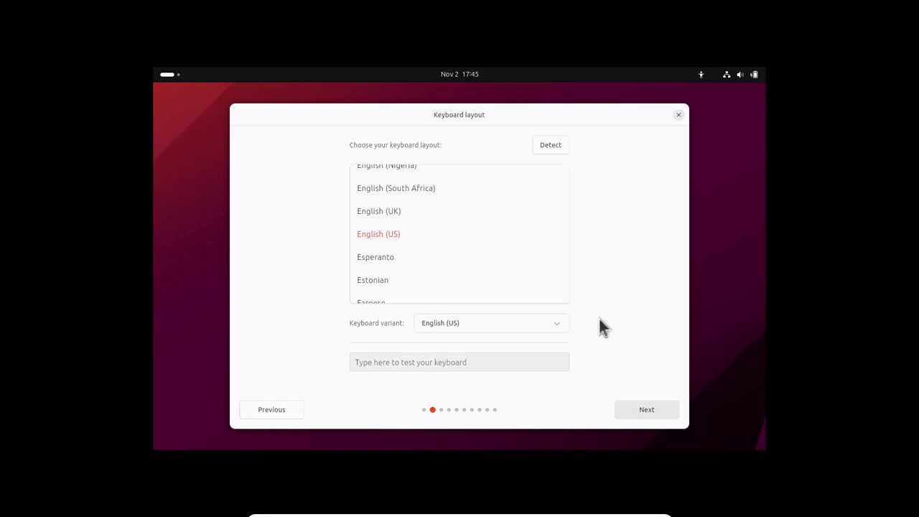
pyautogui.click(458, 257)
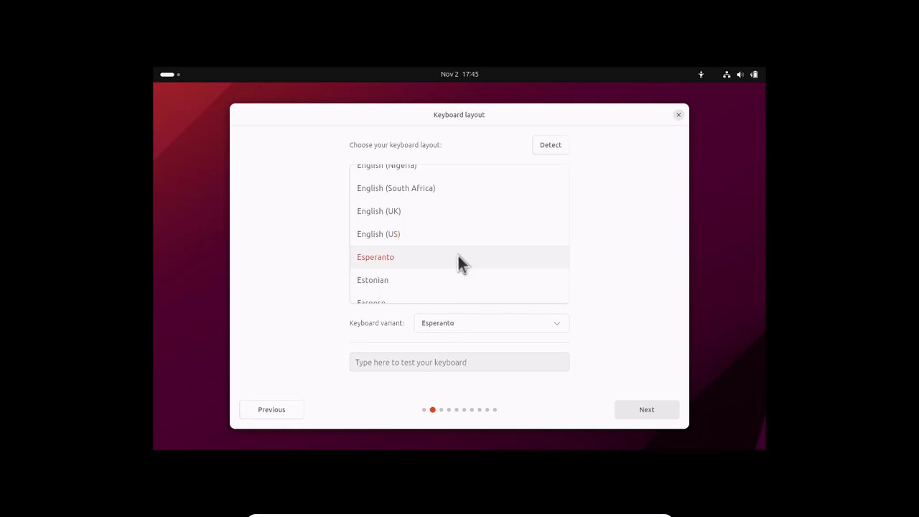
pyautogui.scroll(-5, 465, 246)
pyautogui.click(474, 241)
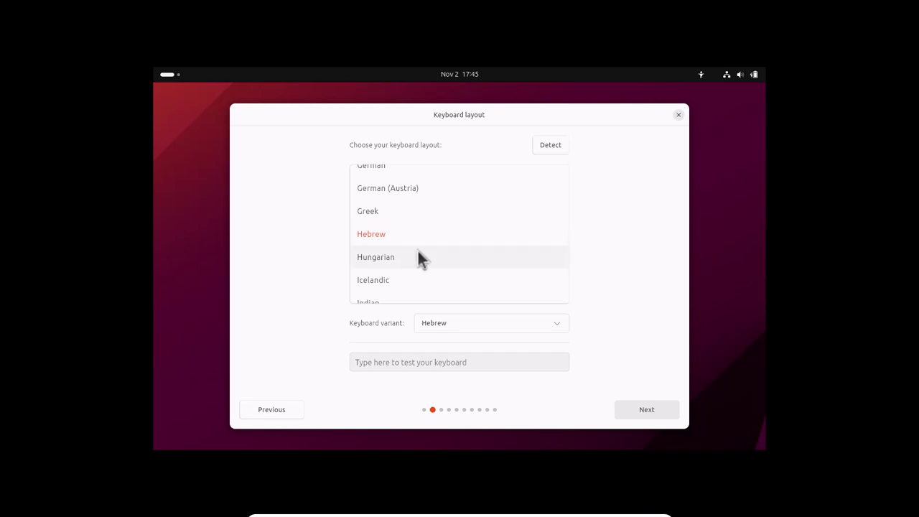
pyautogui.scroll(10, 560, 237)
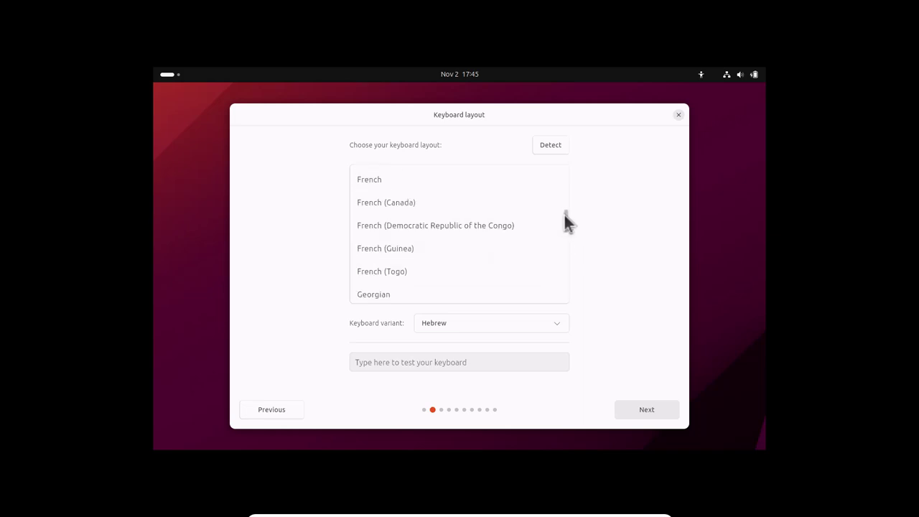
pyautogui.scroll(5, 564, 214)
pyautogui.scroll(-2, 565, 214)
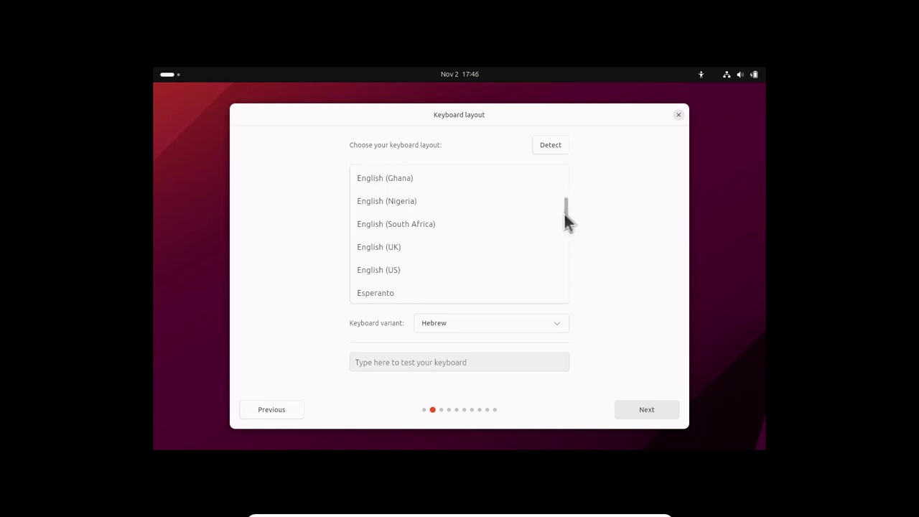
pyautogui.click(389, 269)
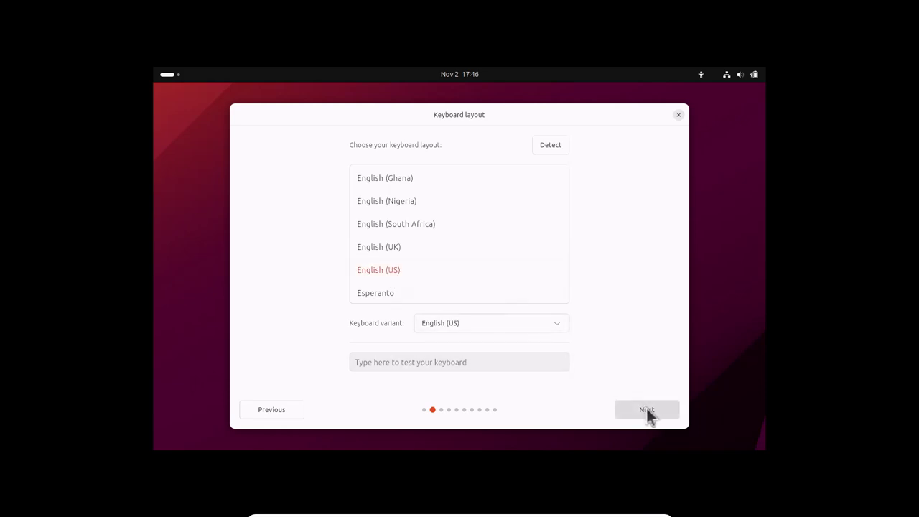
# - Try and dismiss keyboard detection, keep English (US), and continue to network setup
pyautogui.click(556, 144)
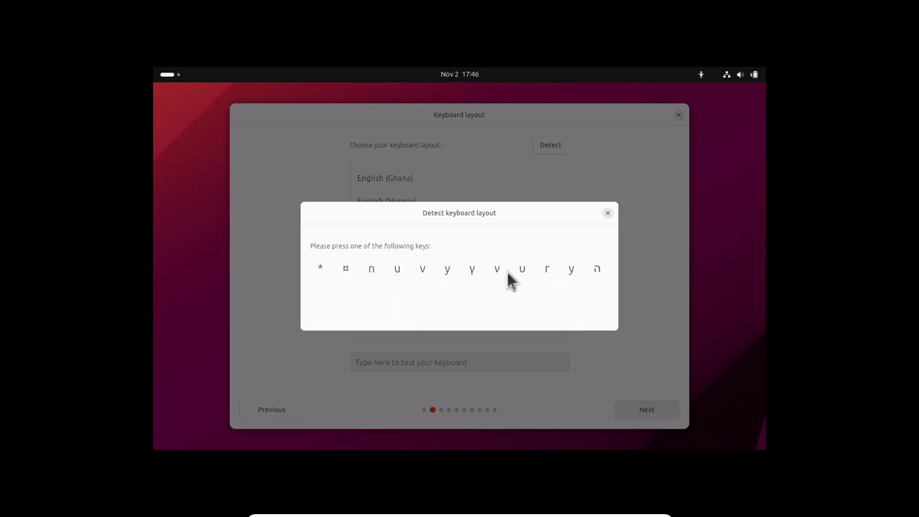
pyautogui.click(608, 216)
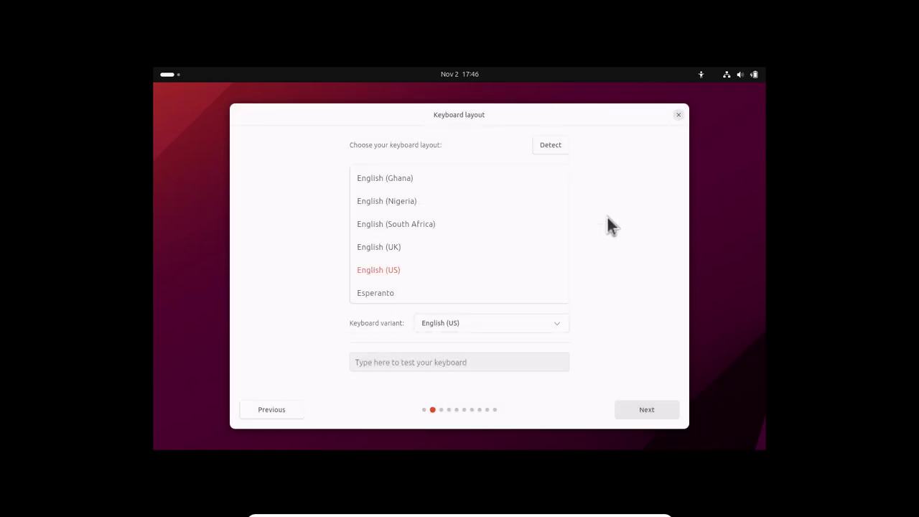
pyautogui.click(379, 273)
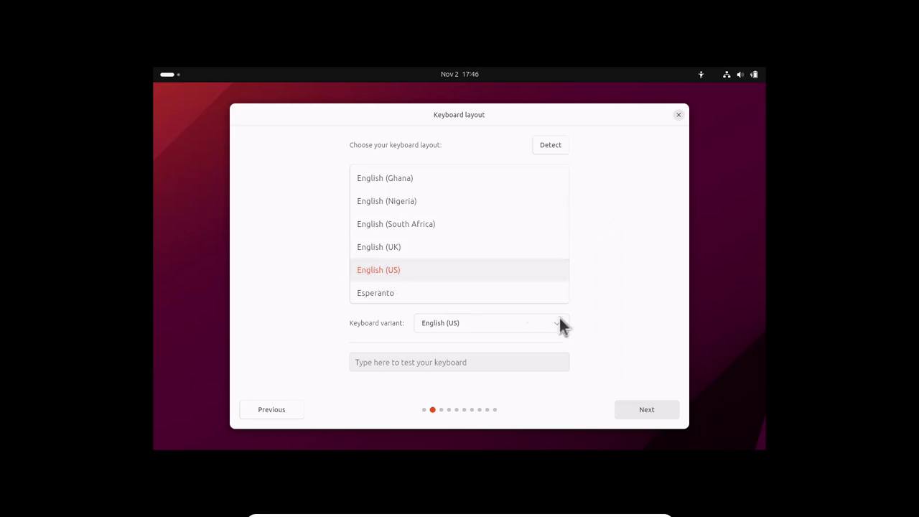
pyautogui.click(651, 409)
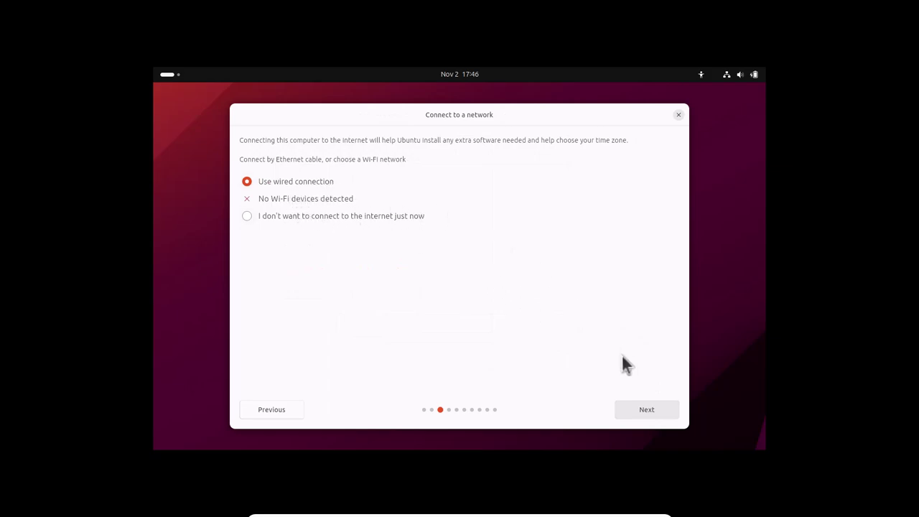
# - Keep the wired connection and move on to the next installer page
pyautogui.click(642, 415)
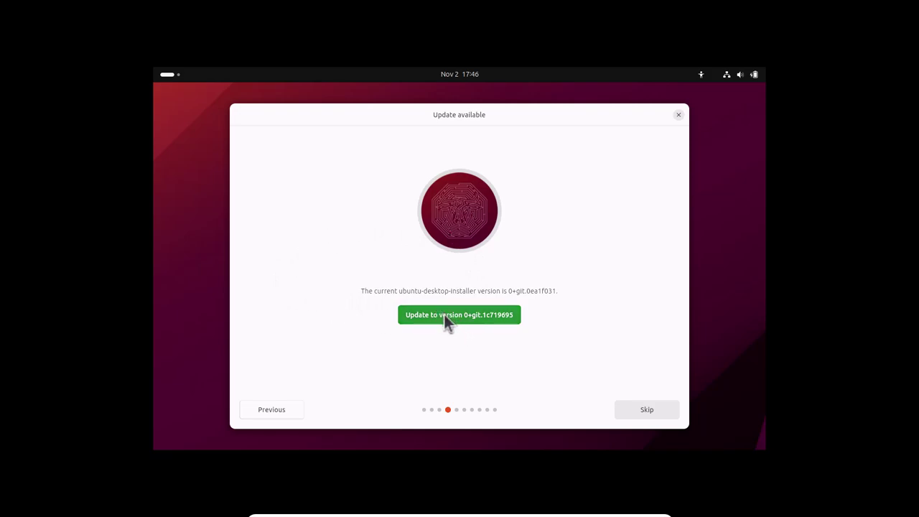
# - Update the installer to version 0+git.1c719695 and restart it
pyautogui.click(509, 316)
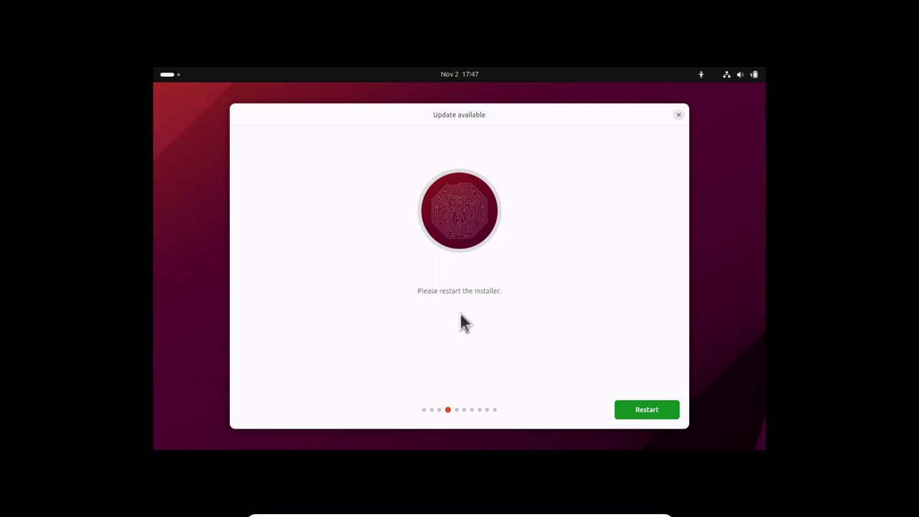
pyautogui.click(622, 415)
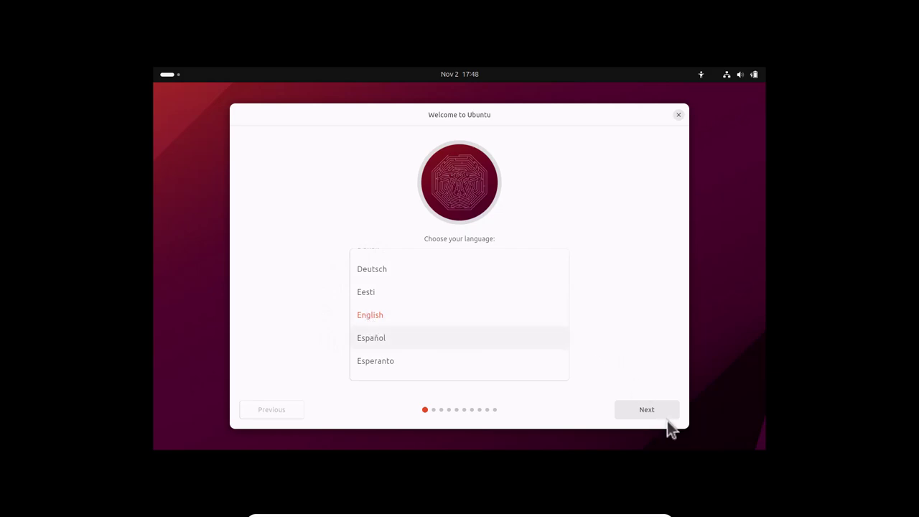
# - Accept English, the default keyboard layout and the wired connection
pyautogui.click(654, 406)
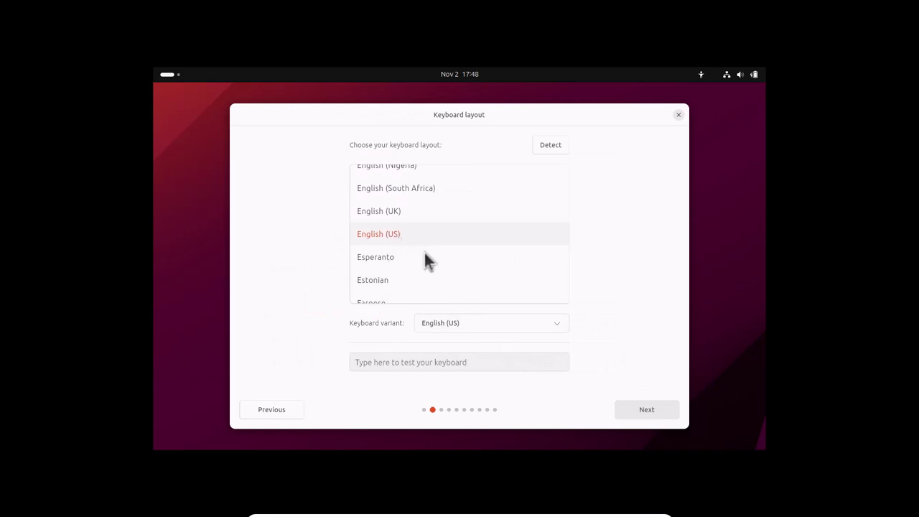
pyautogui.click(654, 409)
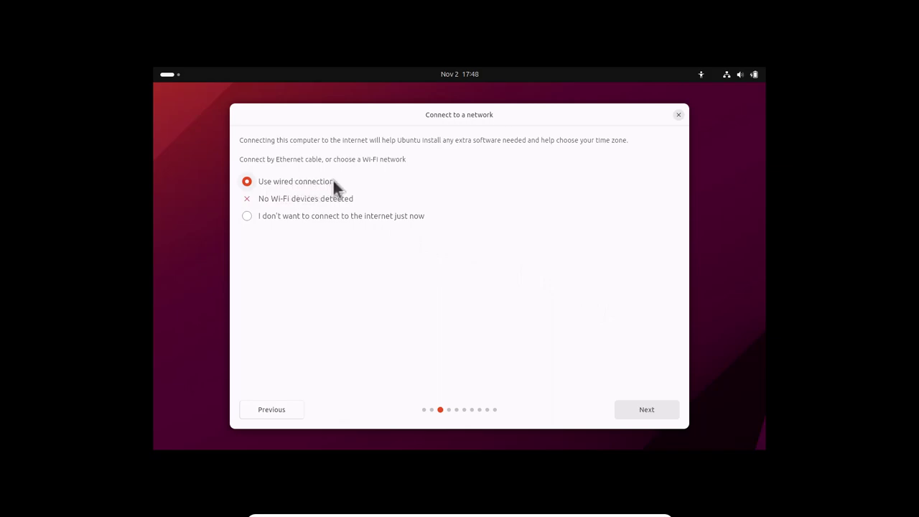
pyautogui.click(646, 409)
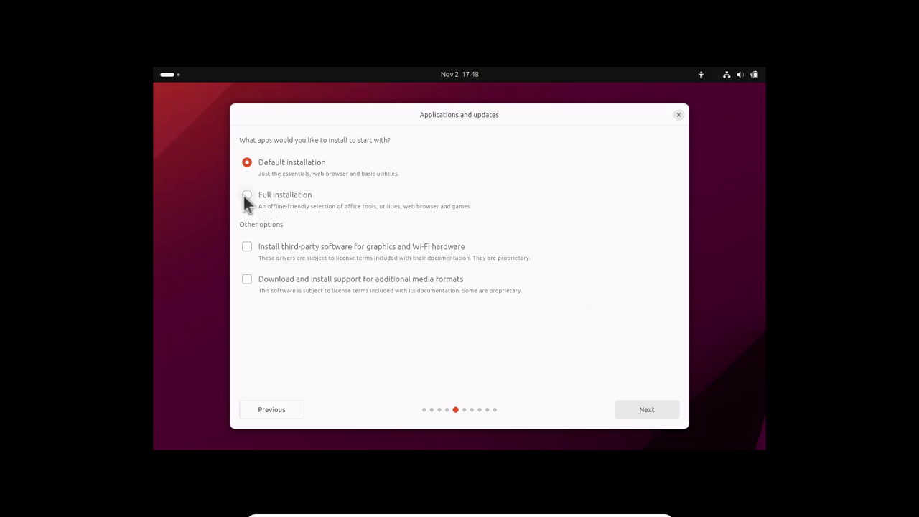
# - Choose Full installation with third-party drivers and additional media format support
pyautogui.click(243, 196)
pyautogui.click(246, 280)
pyautogui.click(286, 264)
pyautogui.click(655, 407)
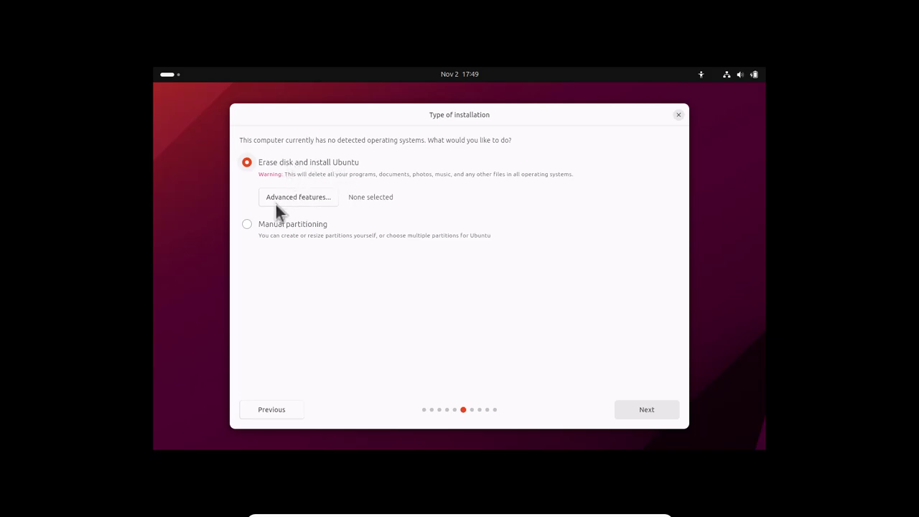
# - Select Manual partitioning, review sda's 161.06 GB free space, then go back
pyautogui.click(246, 225)
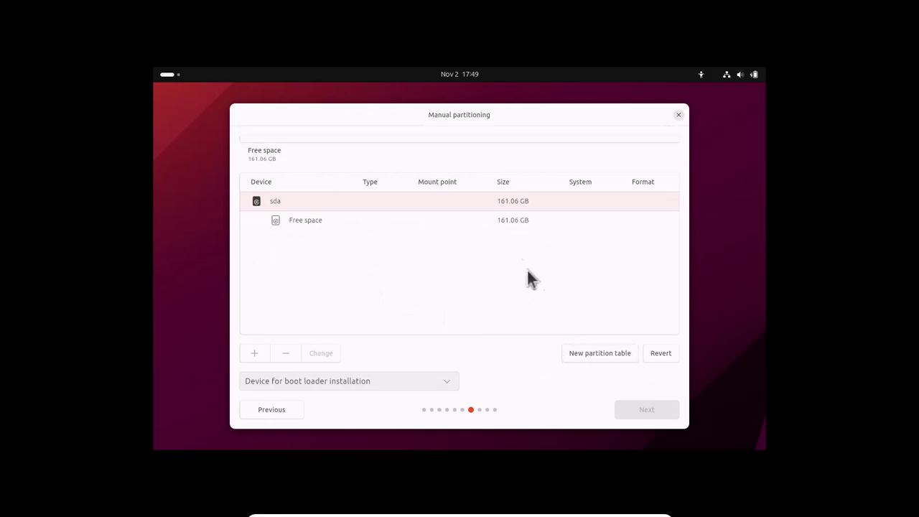
pyautogui.click(273, 409)
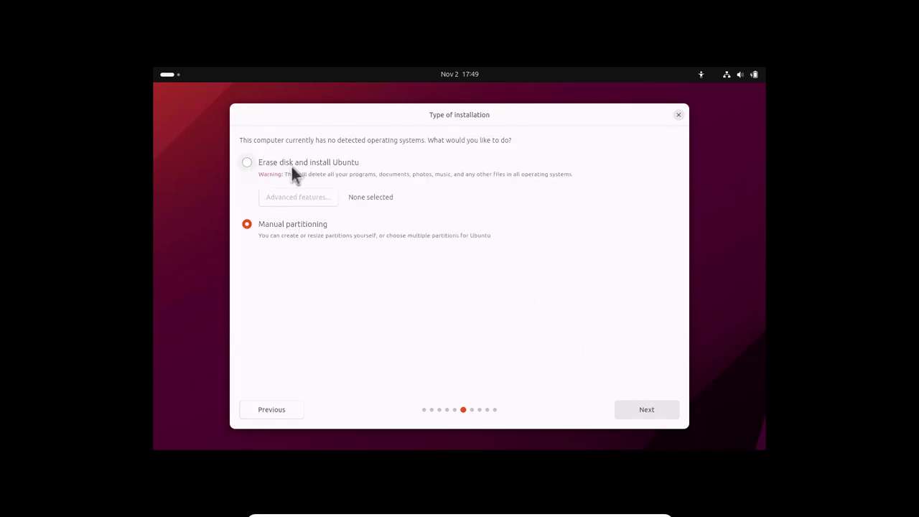
# - Select Erase disk and install Ubuntu, with Use LVM under Advanced features
pyautogui.click(245, 162)
pyautogui.click(311, 205)
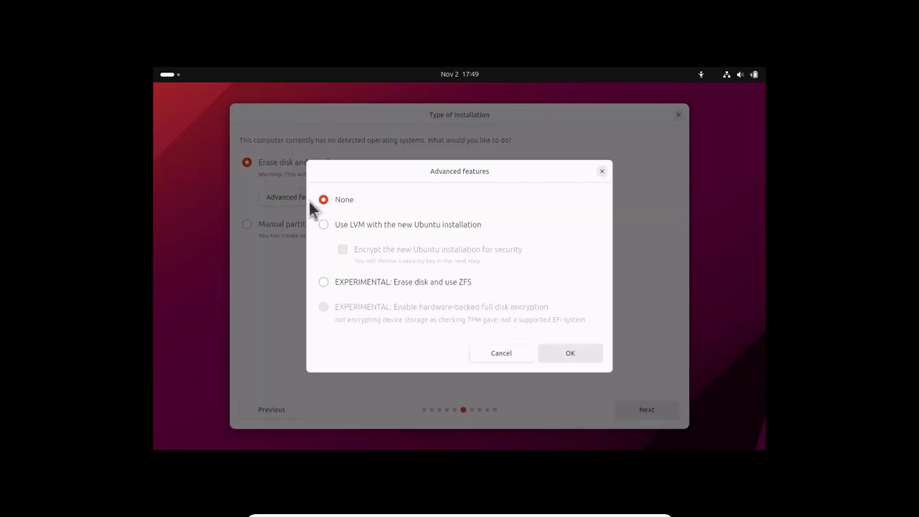
pyautogui.click(323, 224)
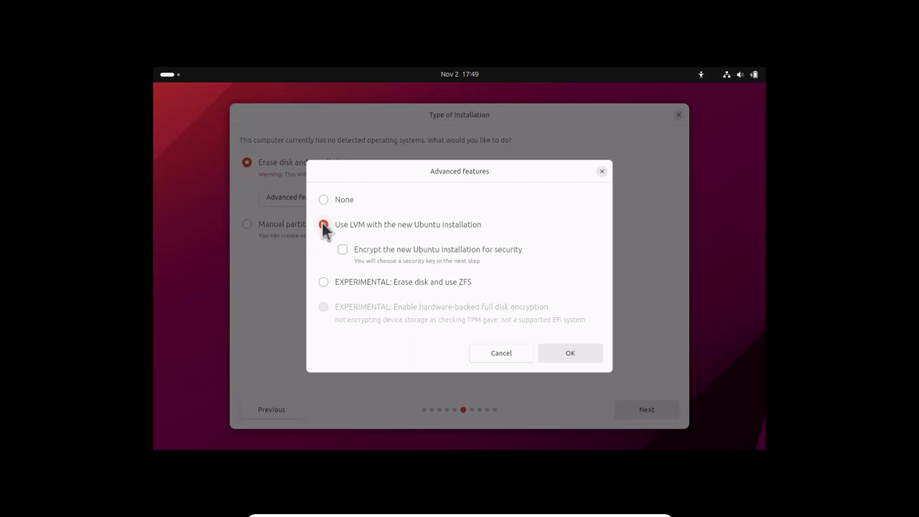
pyautogui.click(571, 352)
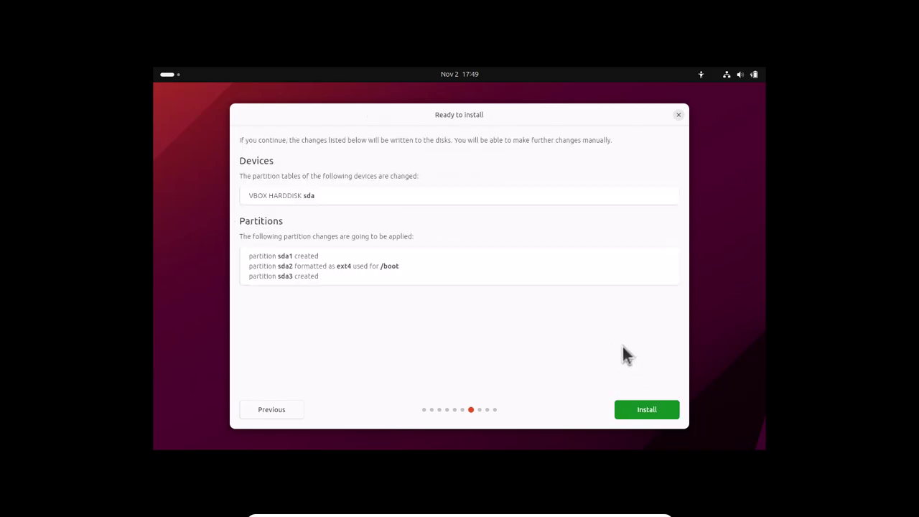
# - Start the installation with the listed partition changes
pyautogui.click(639, 406)
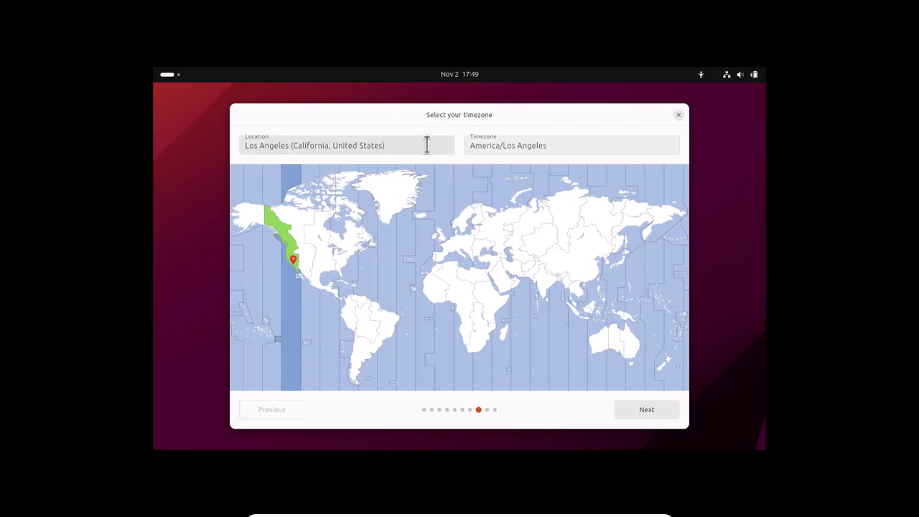
# - Type 'rio' into the timezone Location field, then erase it
pyautogui.click(427, 144)
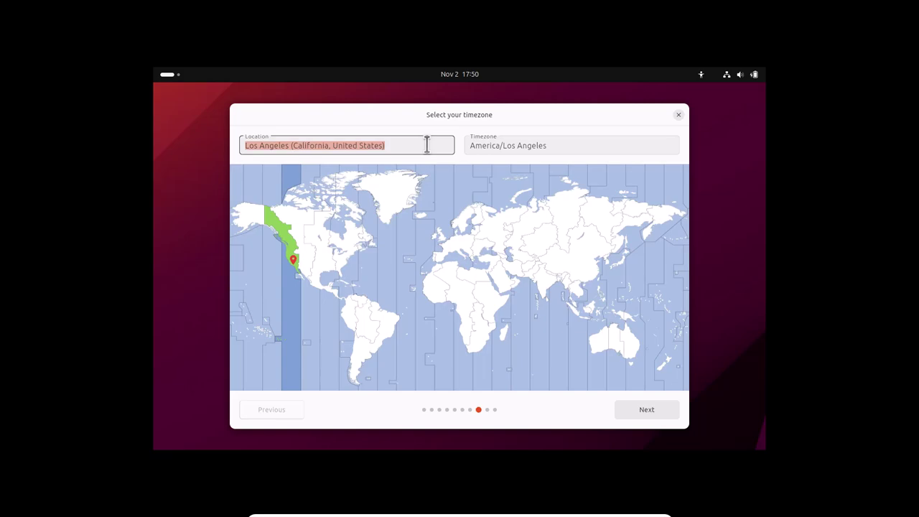
pyautogui.write('rio')
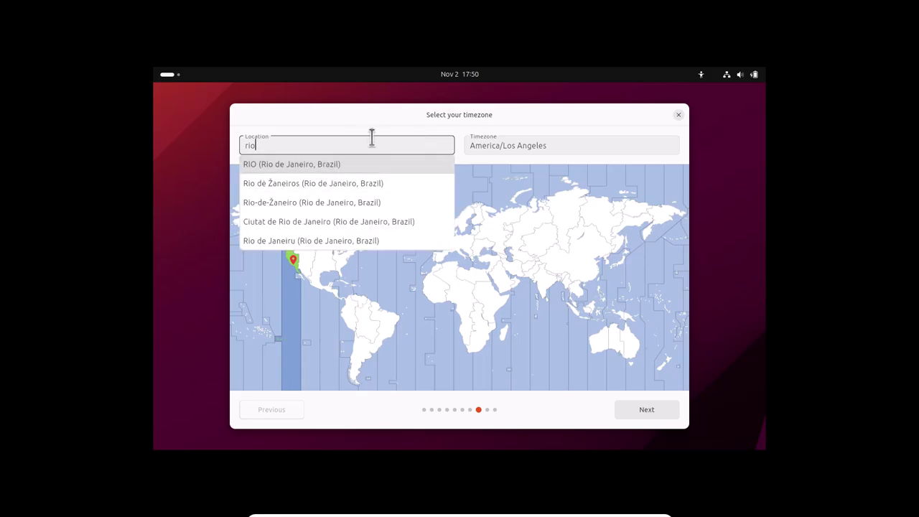
pyautogui.press('BackSpace')
pyautogui.press('BackSpace')
pyautogui.press('BackSpace')
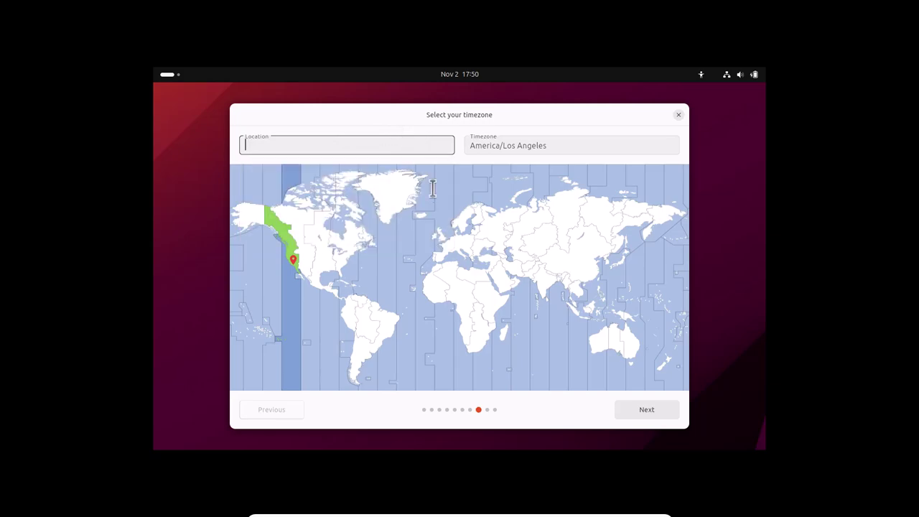
# - Enter Moscow as location, then try Amsterdam, Anchorage, Honolulu, Luanda and Shanghai on the map
pyautogui.write('Moscow')
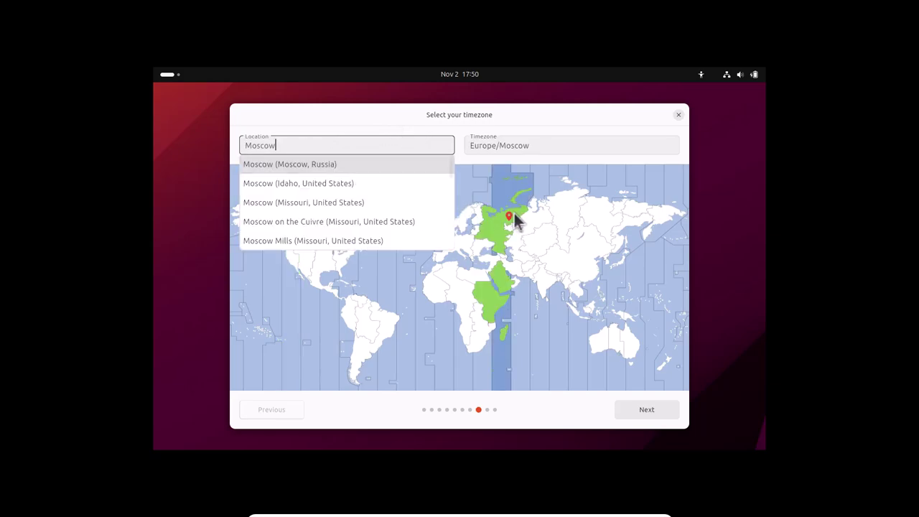
pyautogui.click(504, 229)
pyautogui.click(445, 239)
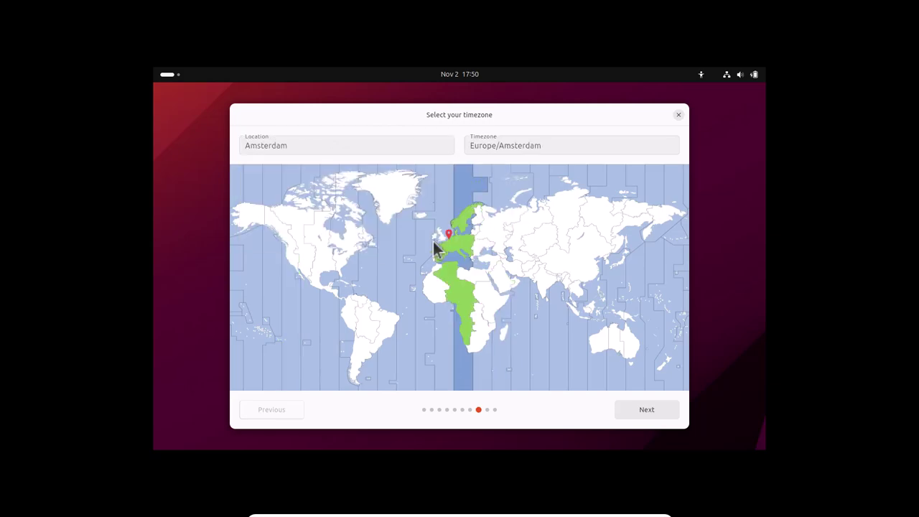
pyautogui.click(354, 215)
pyautogui.click(281, 191)
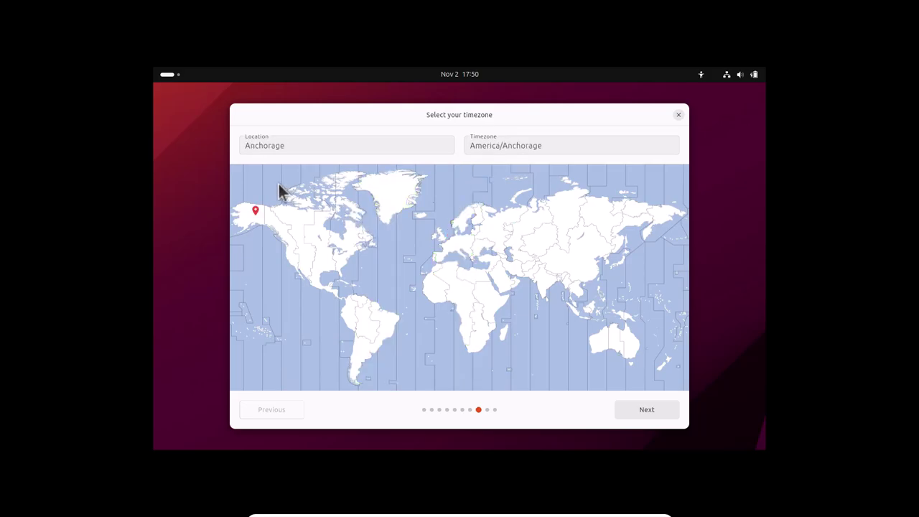
pyautogui.click(249, 277)
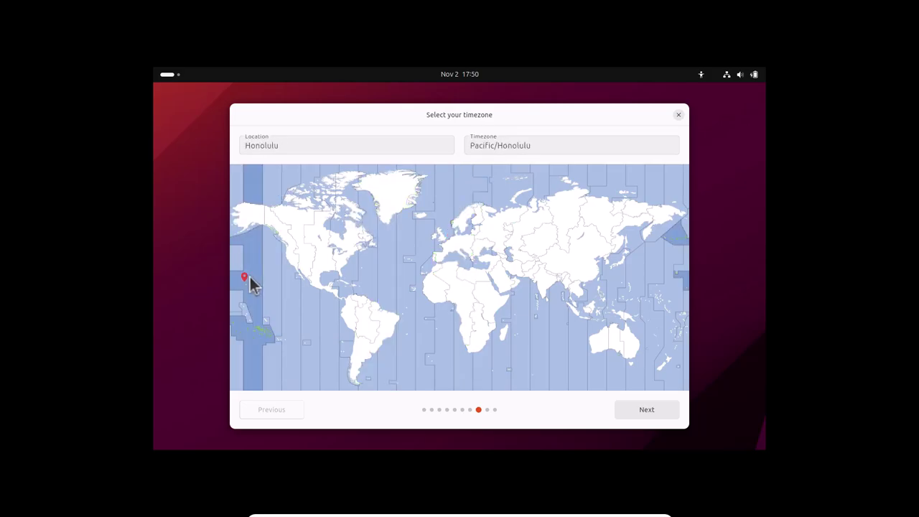
pyautogui.click(369, 327)
pyautogui.click(452, 320)
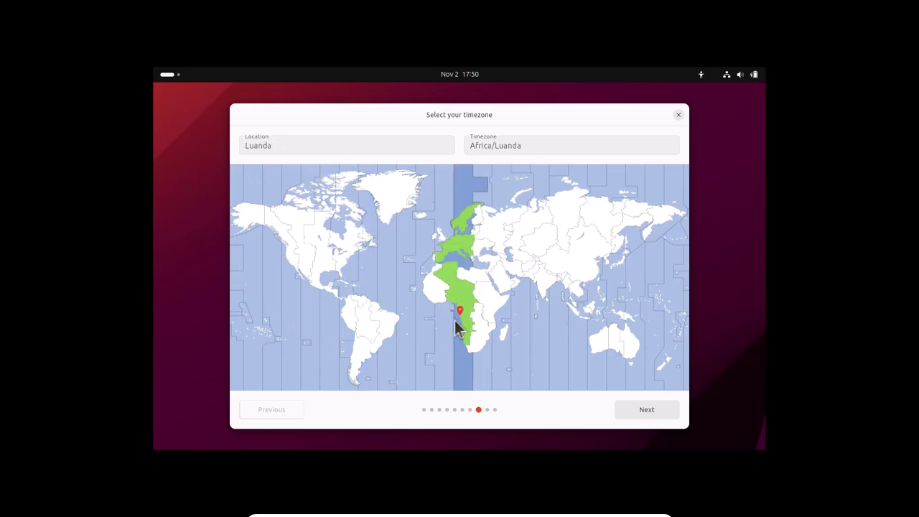
pyautogui.click(579, 281)
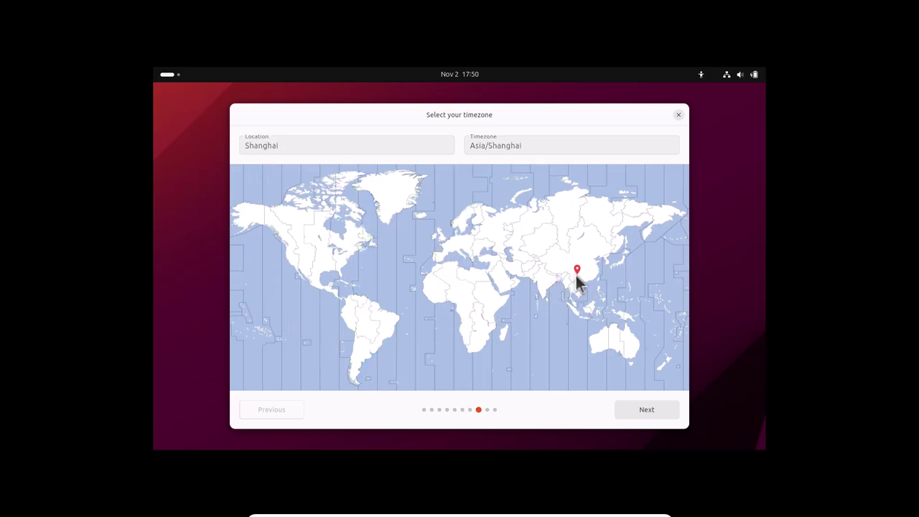
# - Try Perth, Male, Yakutsk and Majuro, then settle on Yellowknife (America/Yellowknife)
pyautogui.click(517, 317)
pyautogui.click(582, 335)
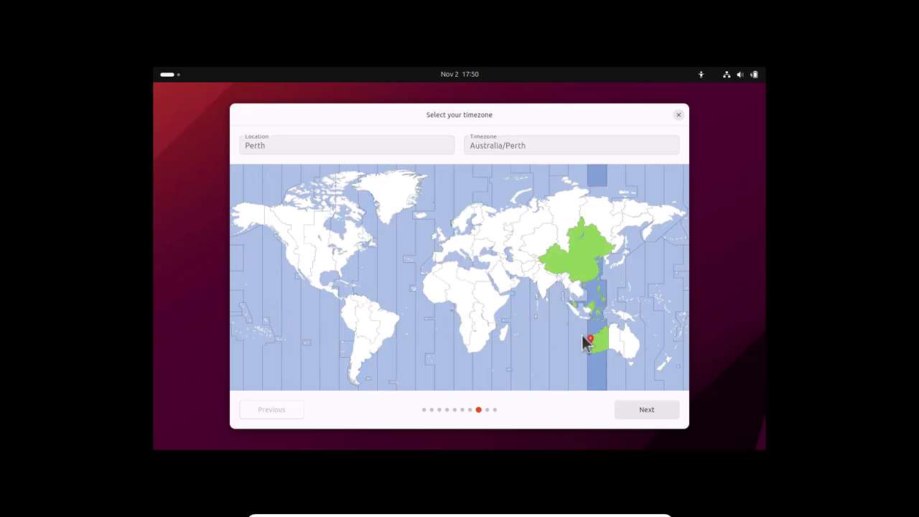
pyautogui.click(535, 318)
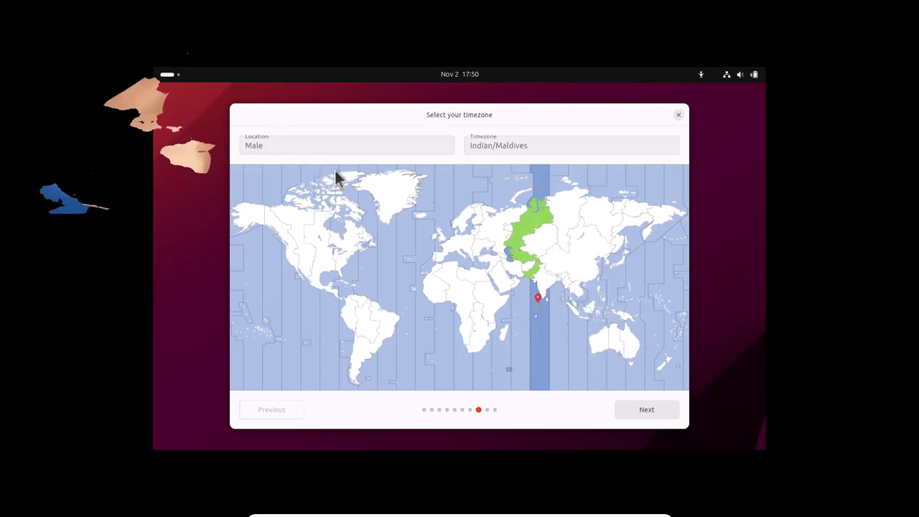
pyautogui.click(616, 210)
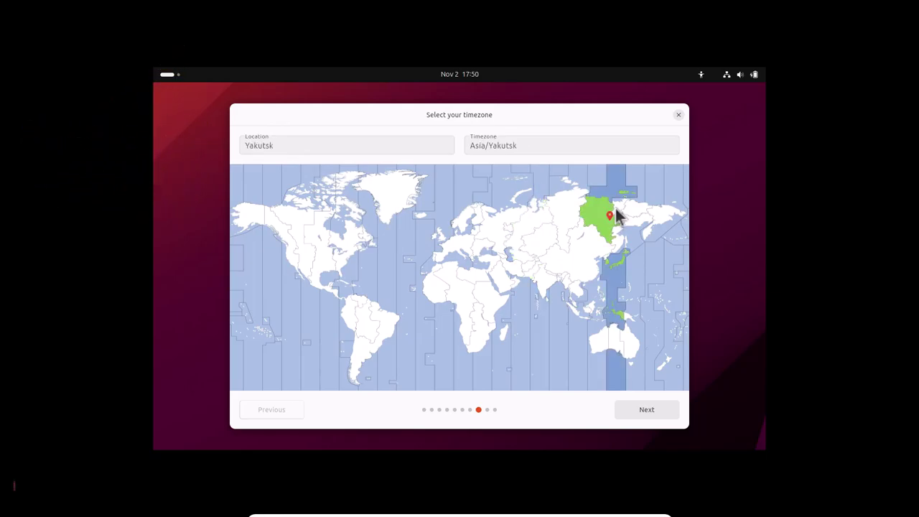
pyautogui.click(665, 176)
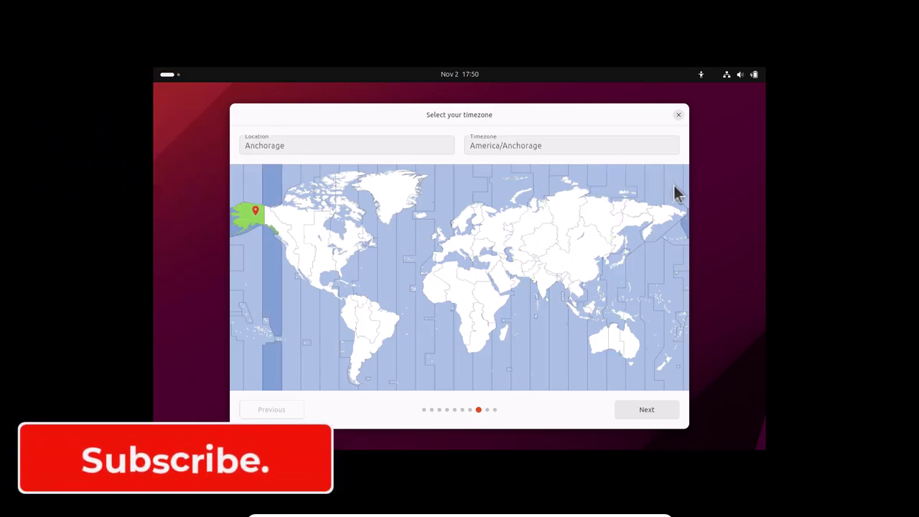
pyautogui.click(663, 290)
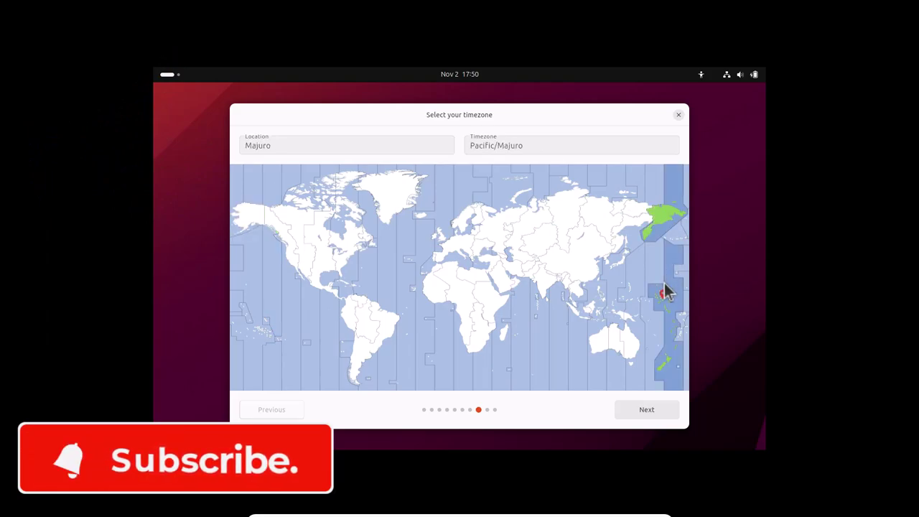
pyautogui.click(300, 224)
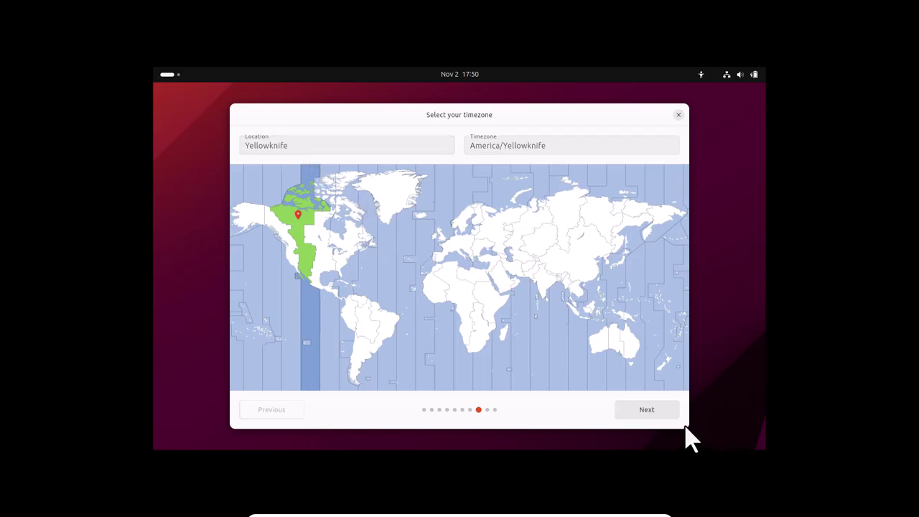
pyautogui.click(647, 410)
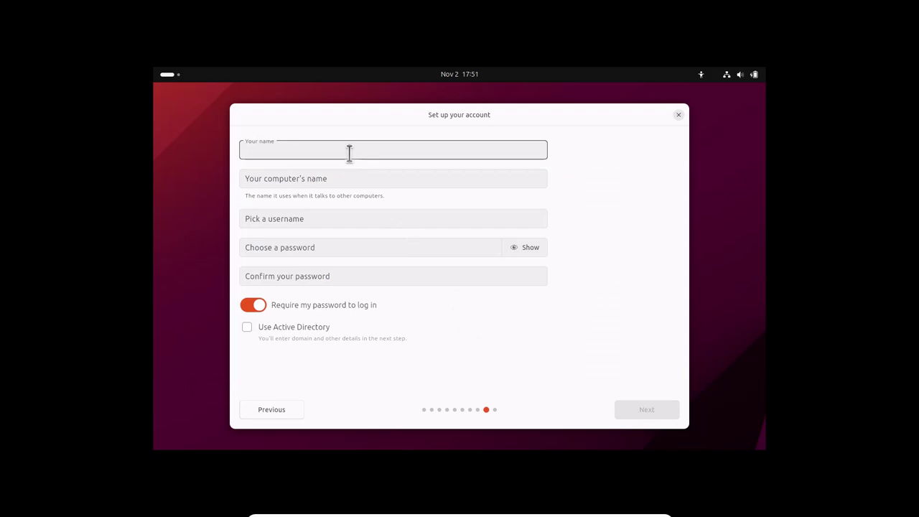
# - Enter your name, trim '-1-2' from the computer's name, and clear the suggested username
pyautogui.write('Tec')
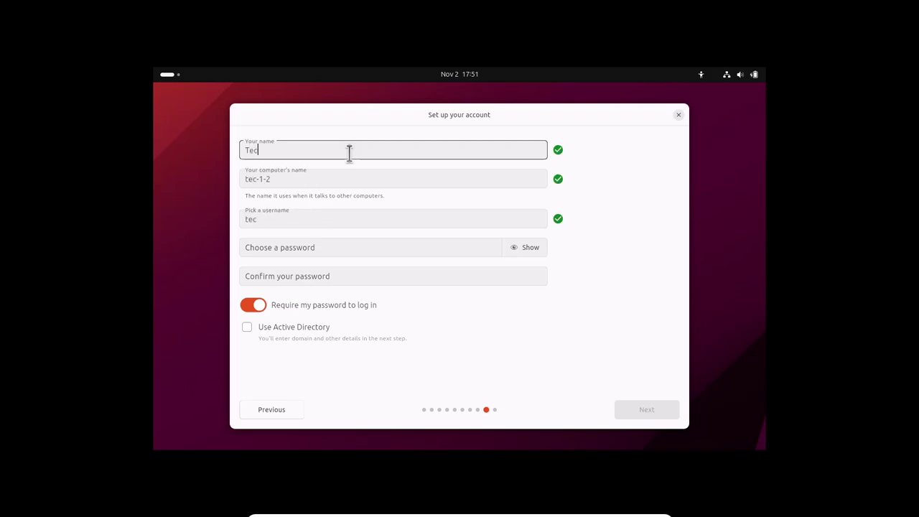
pyautogui.write('hlistics')
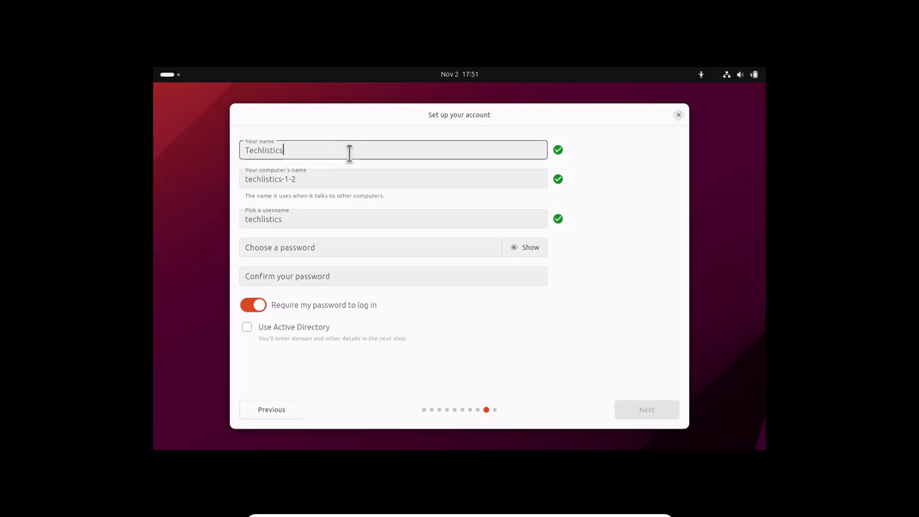
pyautogui.click(316, 176)
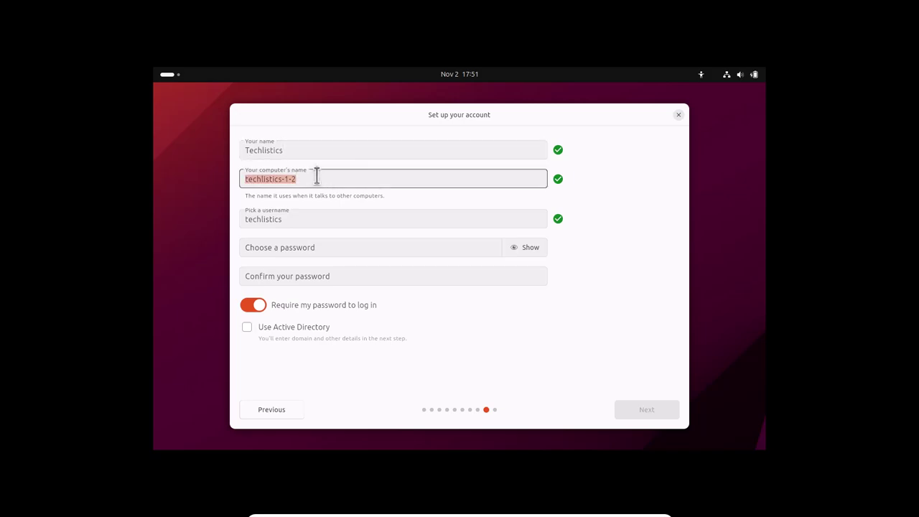
pyautogui.press('BackSpace')
pyautogui.press('BackSpace')
pyautogui.press('BackSpace')
pyautogui.press('BackSpace')
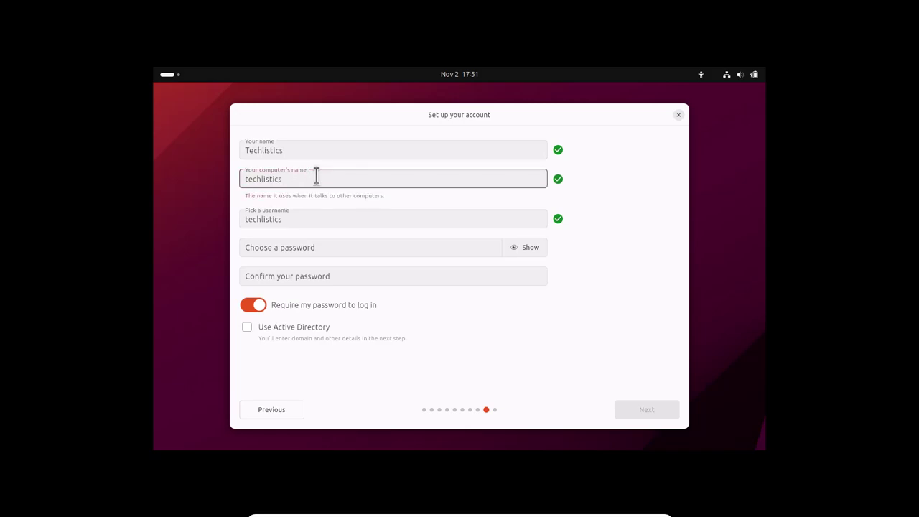
pyautogui.doubleClick(305, 217)
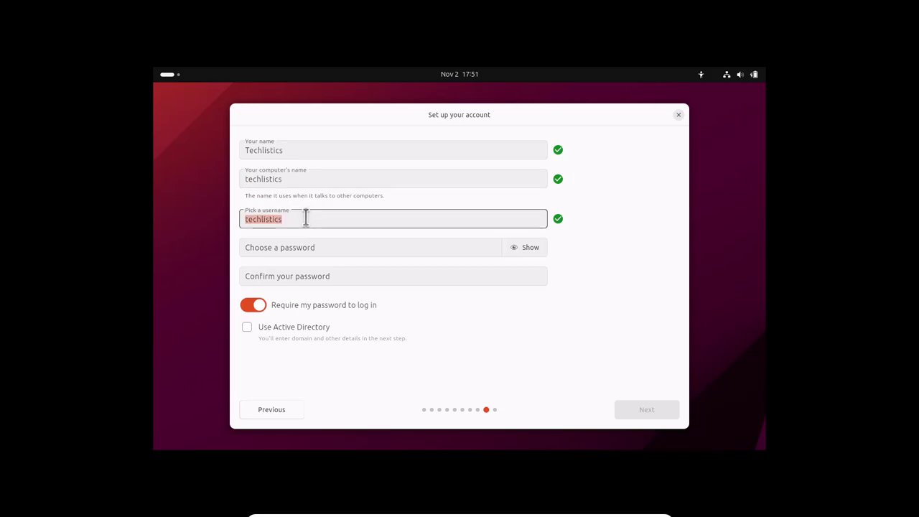
pyautogui.press('BackSpace')
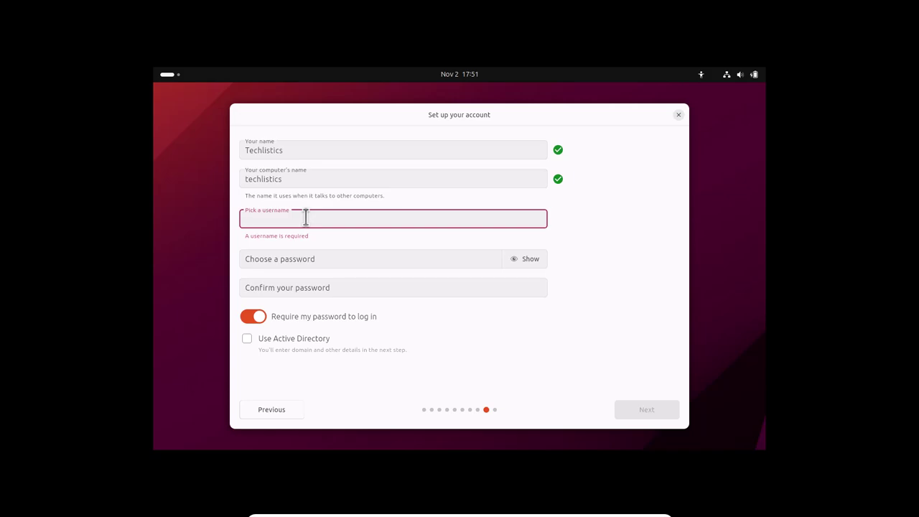
# - Enter the lowercase username 'growth', replacing the rejected uppercase first letter
pyautogui.write('T')
pyautogui.press('BackSpace')
pyautogui.write('grow')
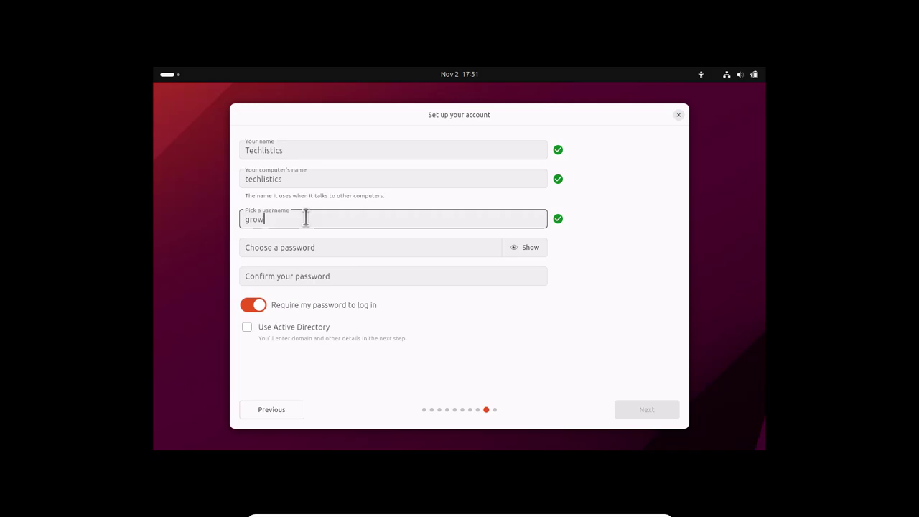
pyautogui.write('th')
# - Fill in the account password and its confirmation, which the form rates as weak
pyautogui.click(307, 253)
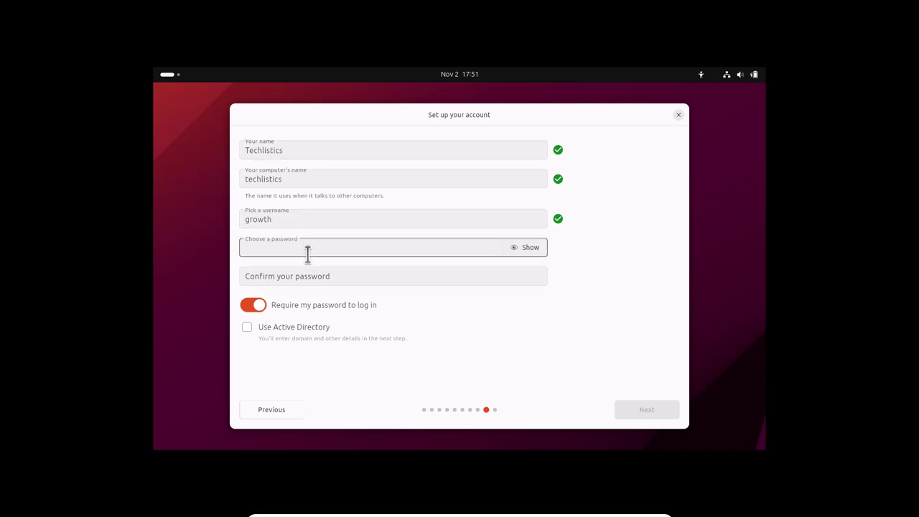
pyautogui.write('abcd')
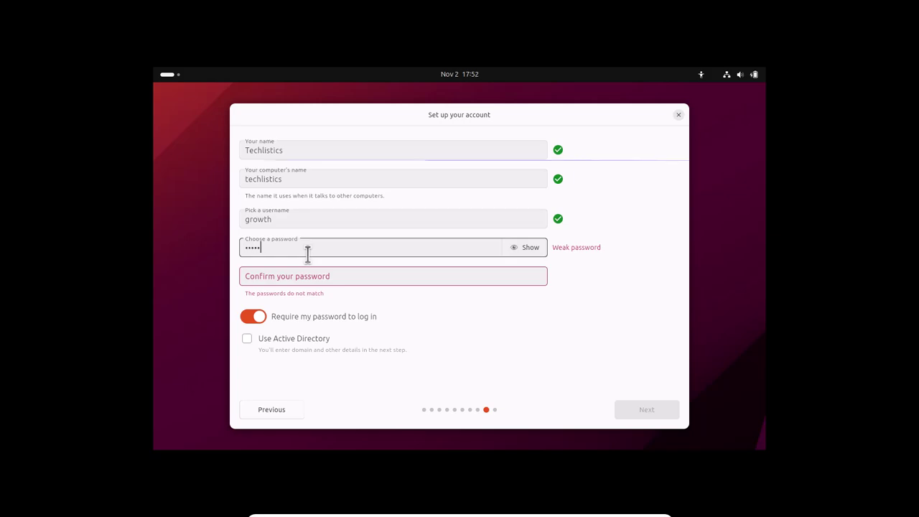
pyautogui.press('Tab')
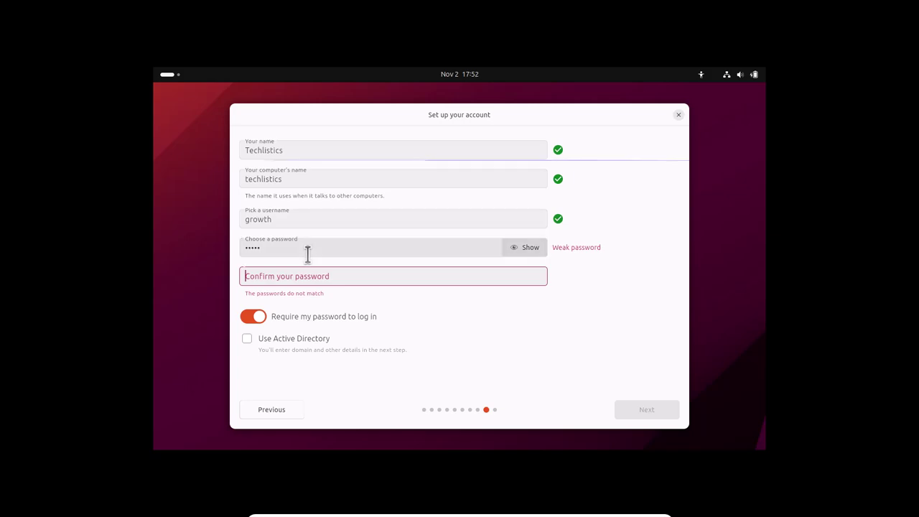
pyautogui.write('abcde')
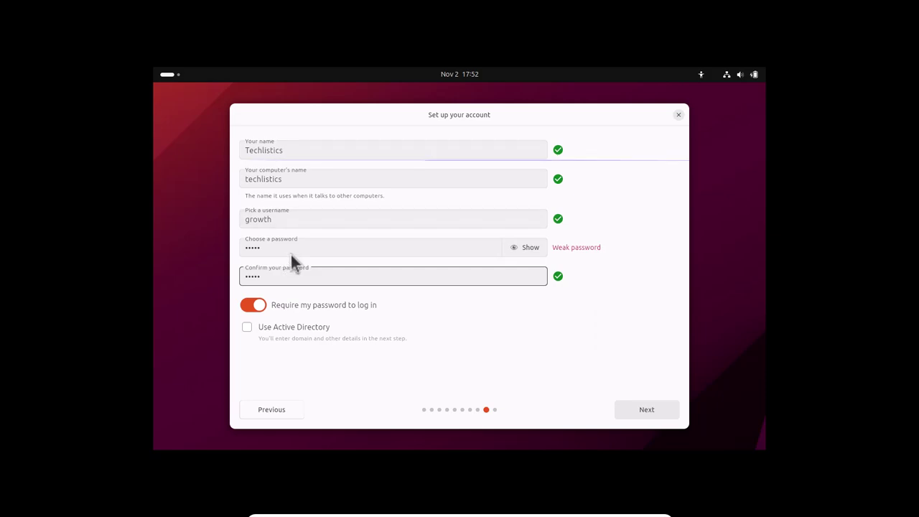
# - Toggle 'Require my password to log in' off and back on, then replace the username with 'feedback'
pyautogui.click(251, 305)
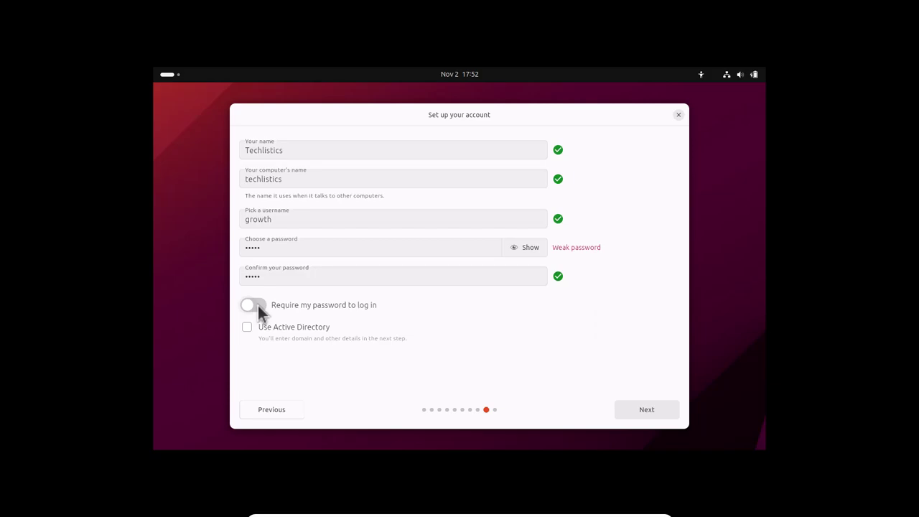
pyautogui.click(258, 305)
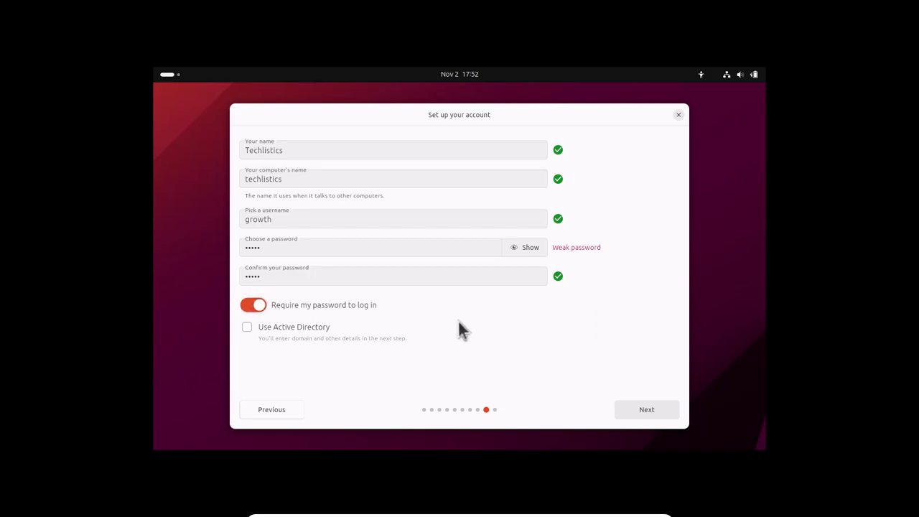
pyautogui.doubleClick(372, 219)
pyautogui.press('BackSpace')
pyautogui.write('in')
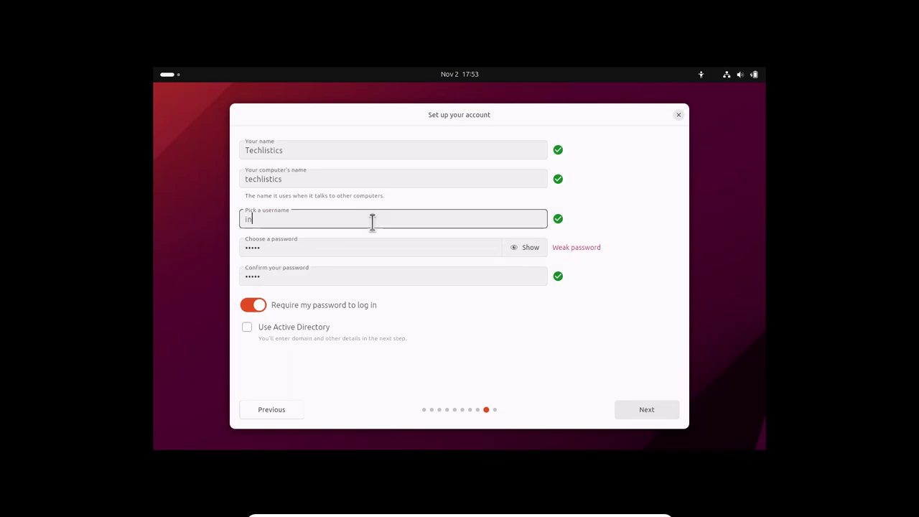
pyautogui.write('spiron')
pyautogui.press('BackSpace')
pyautogui.press('BackSpace')
pyautogui.press('BackSpace')
pyautogui.press('BackSpace')
pyautogui.press('BackSpace')
pyautogui.press('BackSpace')
pyautogui.press('BackSpace')
pyautogui.press('BackSpace')
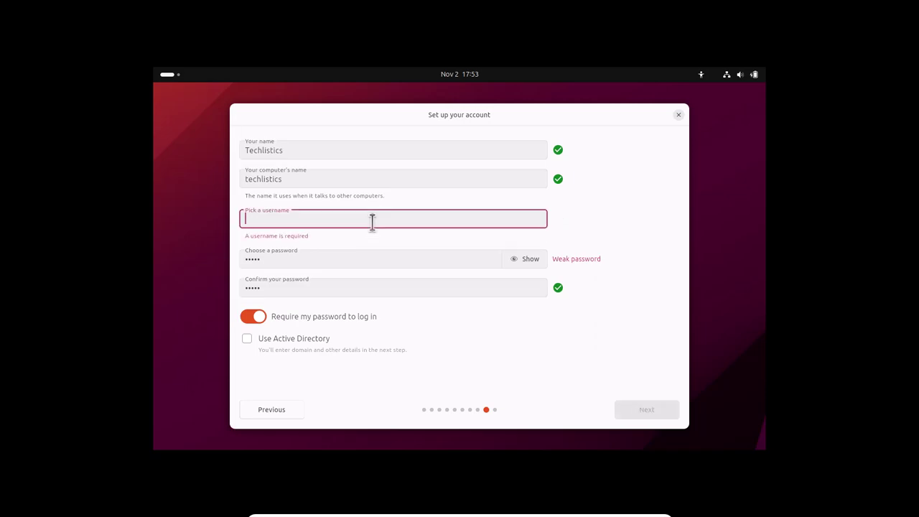
pyautogui.write('f')
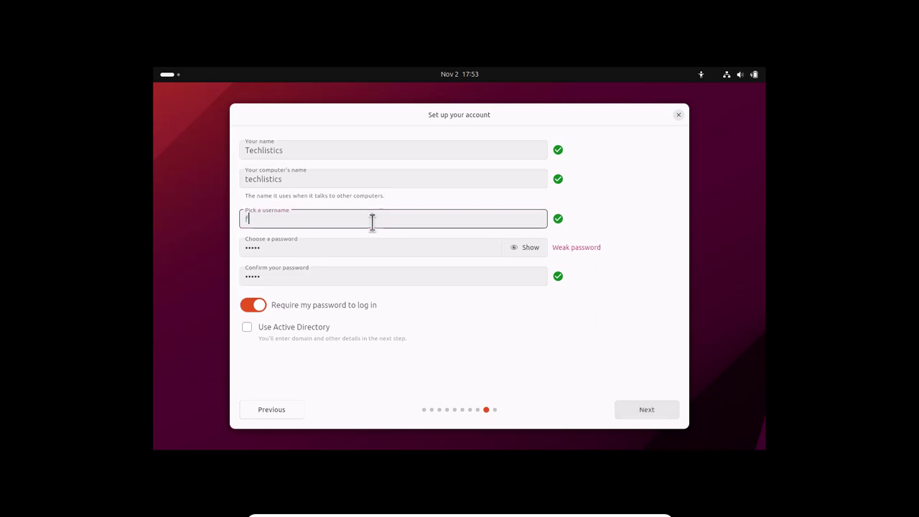
pyautogui.write('eedback')
pyautogui.click(639, 408)
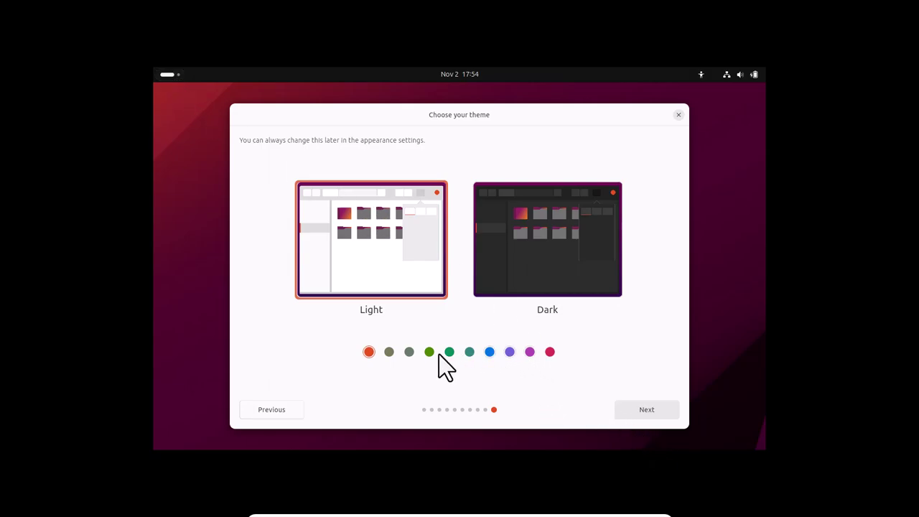
# - Try the magenta accent colour, then return to the orange accent
pyautogui.click(550, 352)
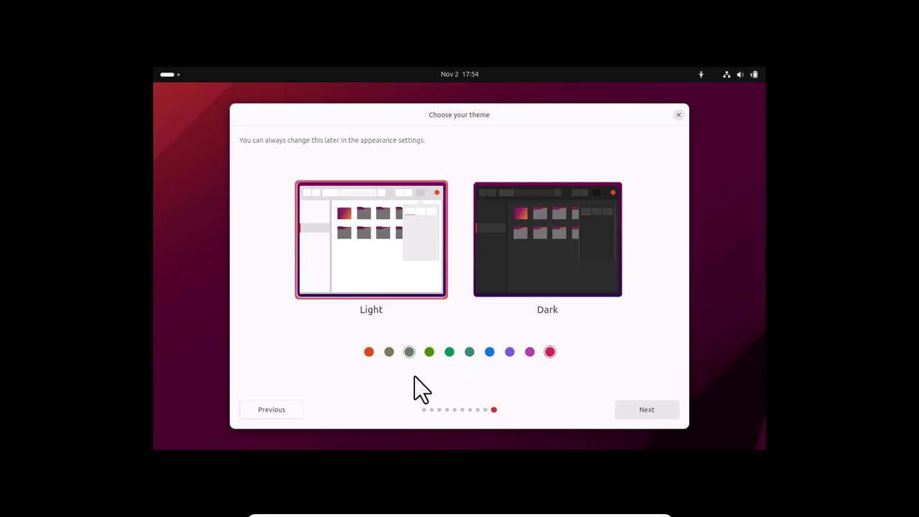
pyautogui.press('Left')
pyautogui.press('Left')
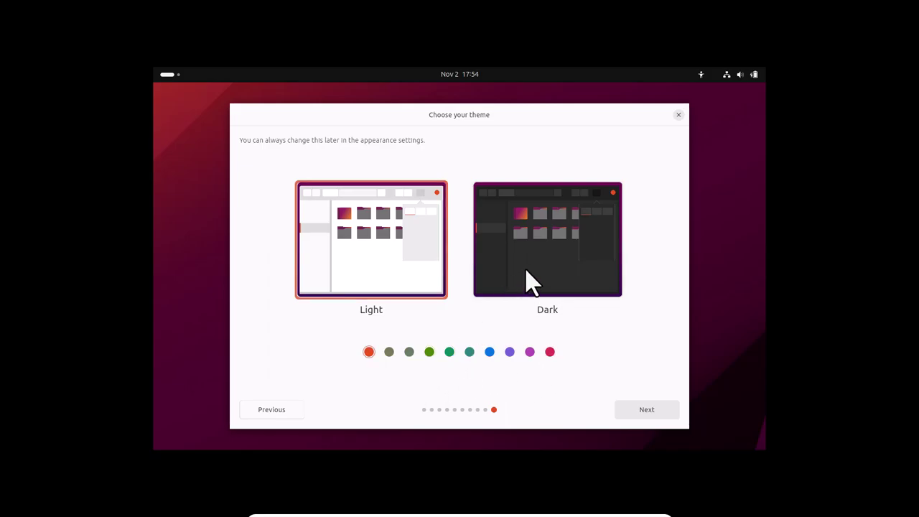
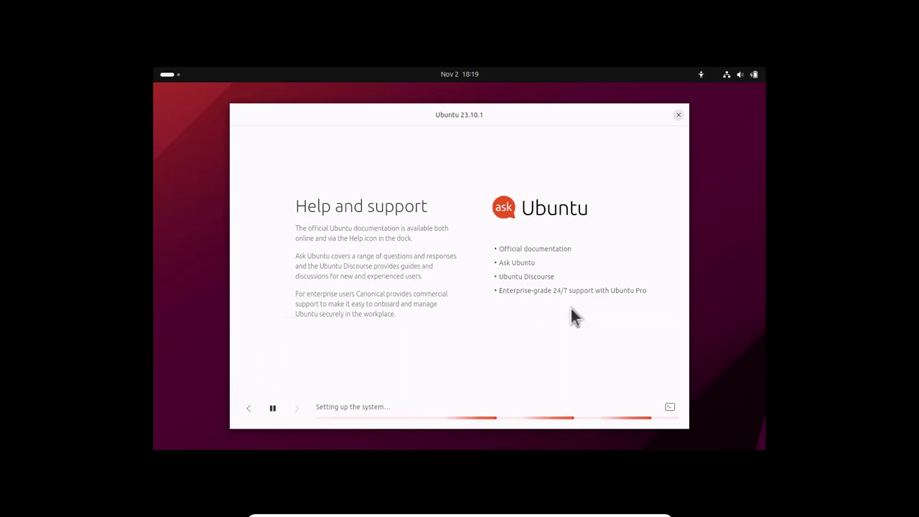
# - Switch the installer slideshow to the installation log and wait for the reboot to the login screen
pyautogui.click(670, 407)
pyautogui.click(670, 407)
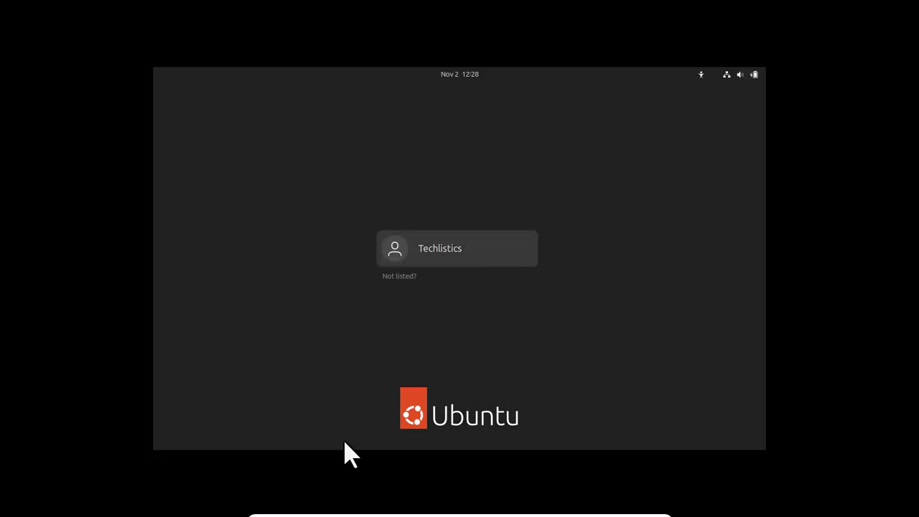
# - Sign in to the single user account with its password
pyautogui.click(456, 252)
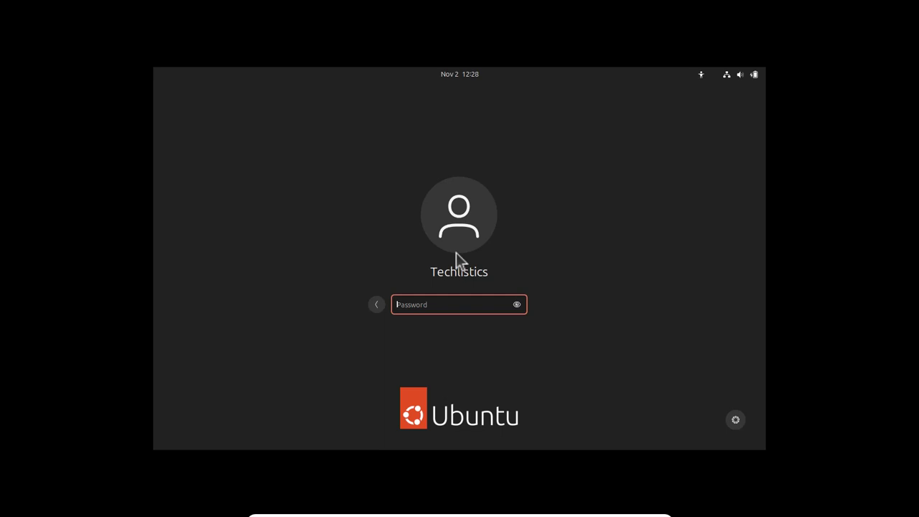
pyautogui.write('•••••')
pyautogui.press('Return')
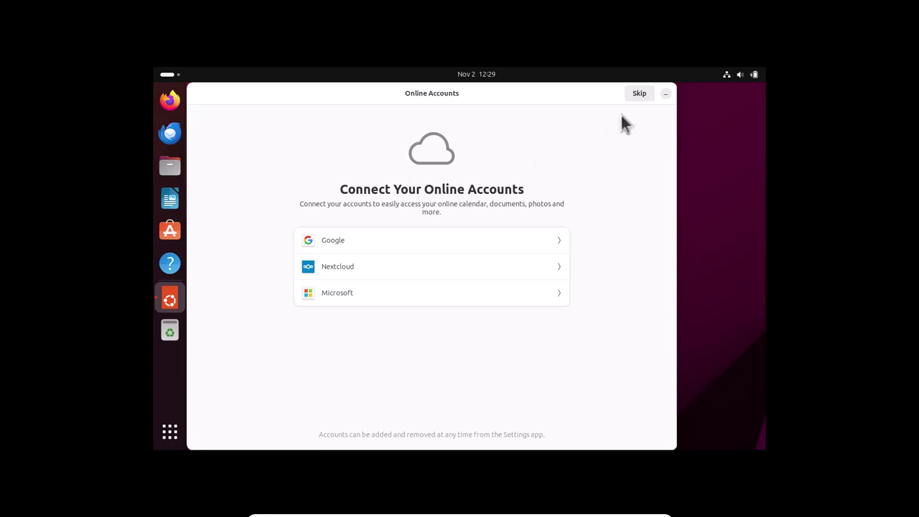
# - Skip Online Accounts, keep the stalled welcome app waiting, turn Location Services off, and finish setup
pyautogui.click(638, 96)
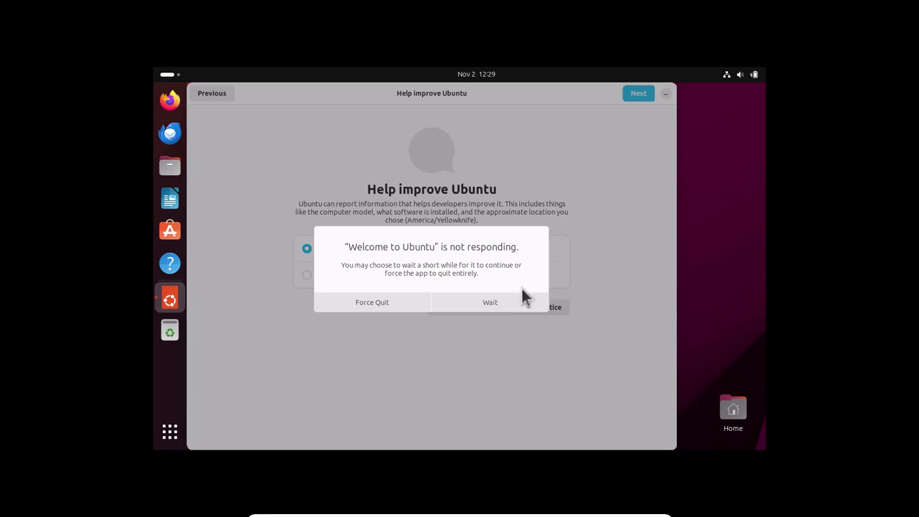
pyautogui.click(503, 300)
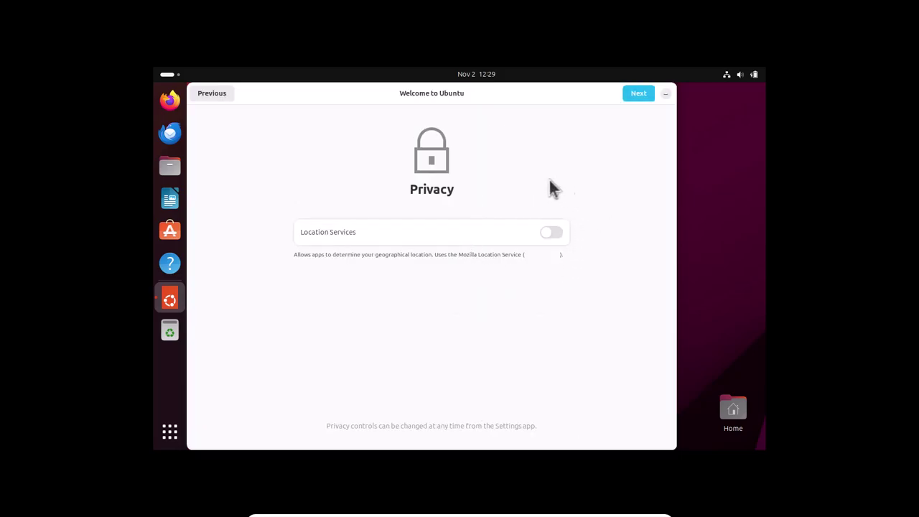
pyautogui.click(556, 235)
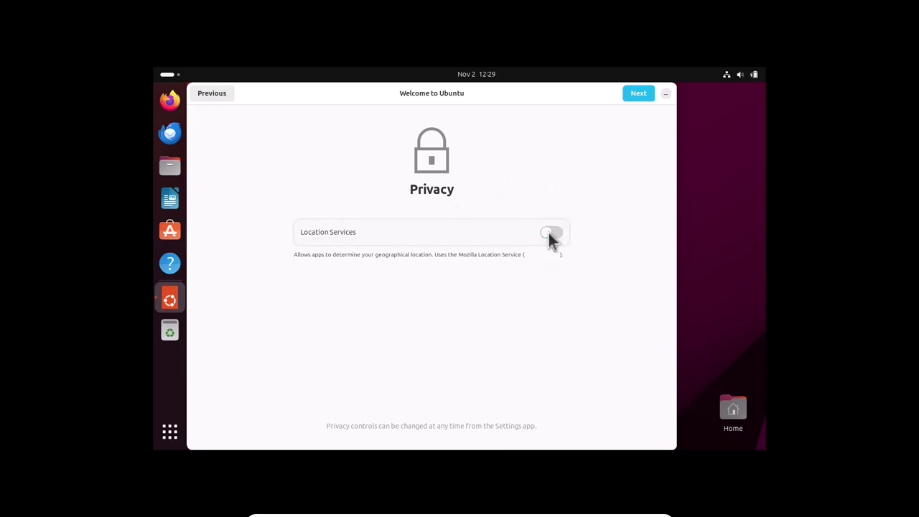
pyautogui.click(639, 98)
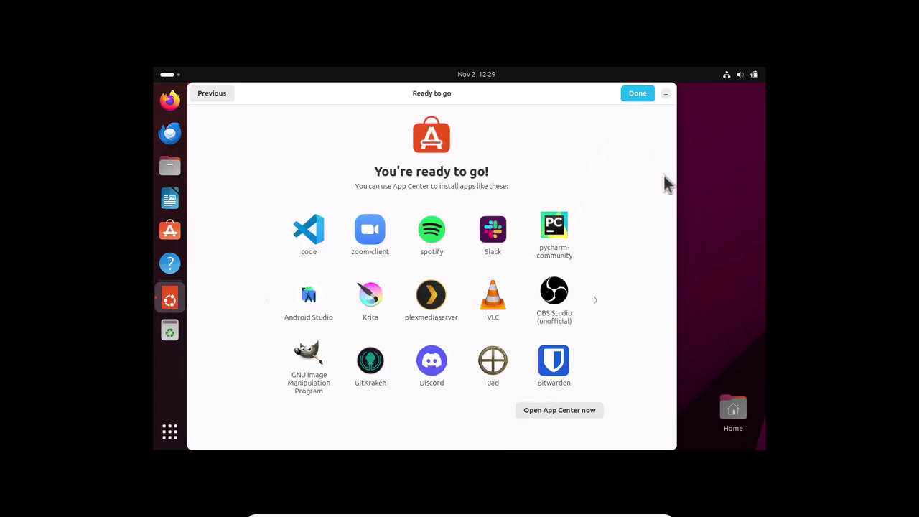
pyautogui.click(629, 96)
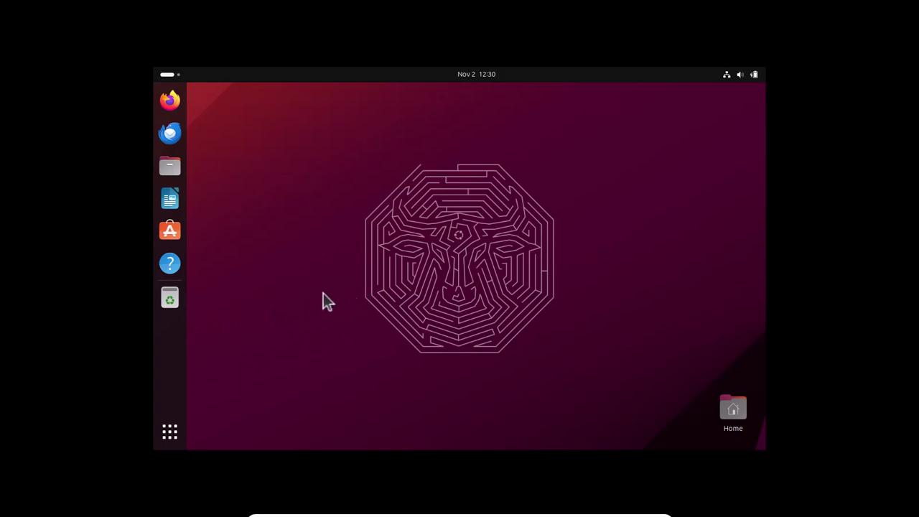
# - Launch Terminal from the app grid and clear its screen with Ctrl+L
pyautogui.click(171, 436)
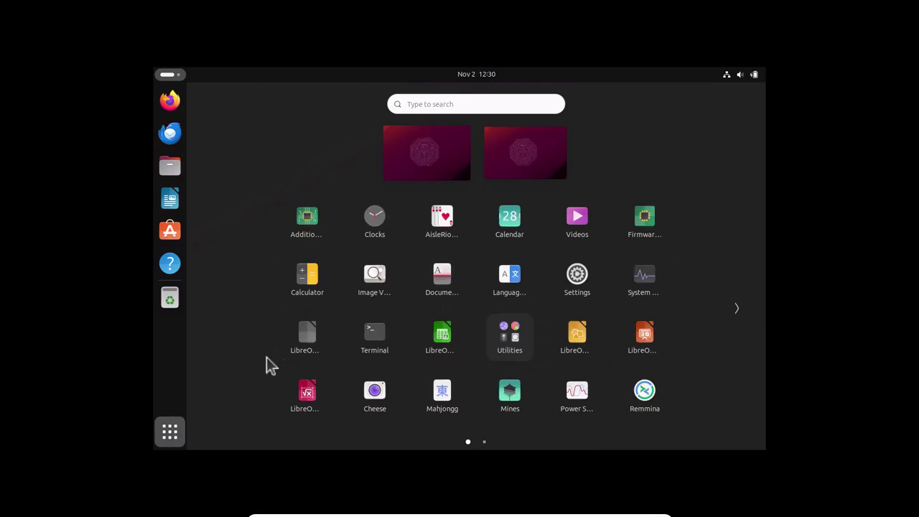
pyautogui.click(375, 348)
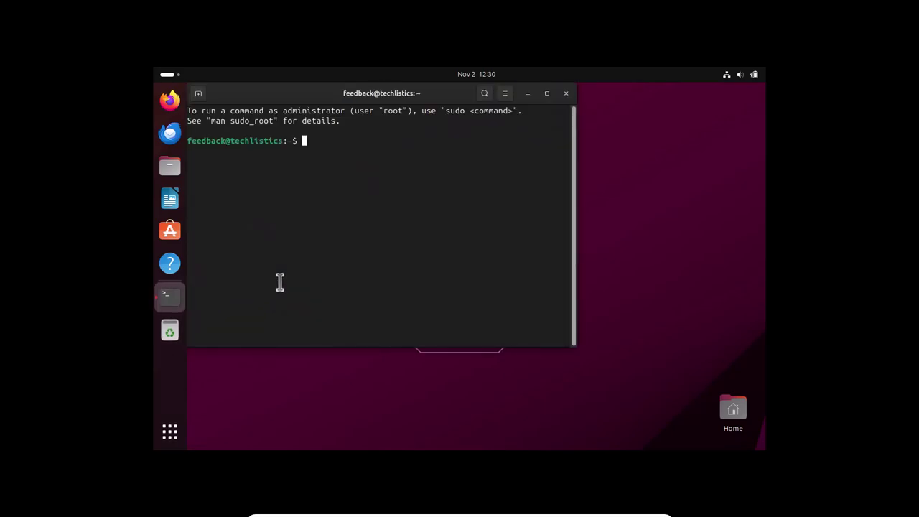
pyautogui.hotkey('ctrl', 'l')
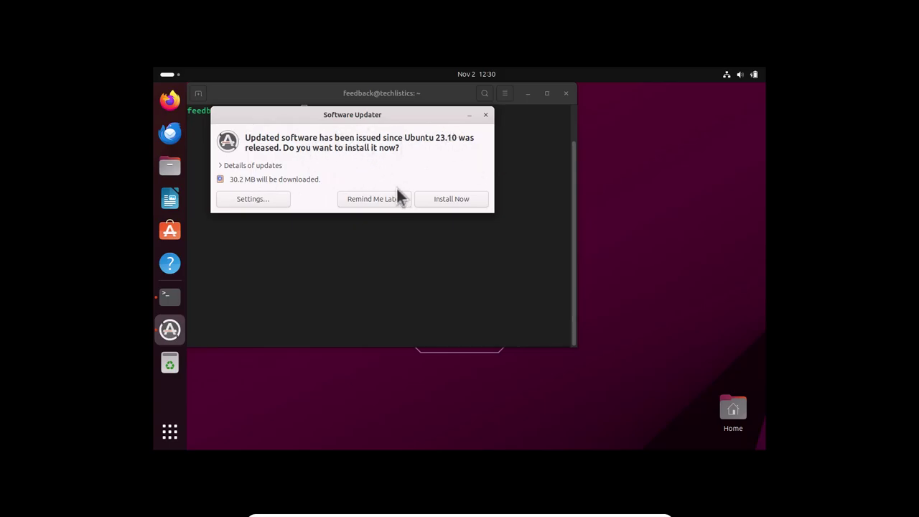
# - Install the 30.2 MB of updates with details shown, then restart to complete them
pyautogui.click(456, 206)
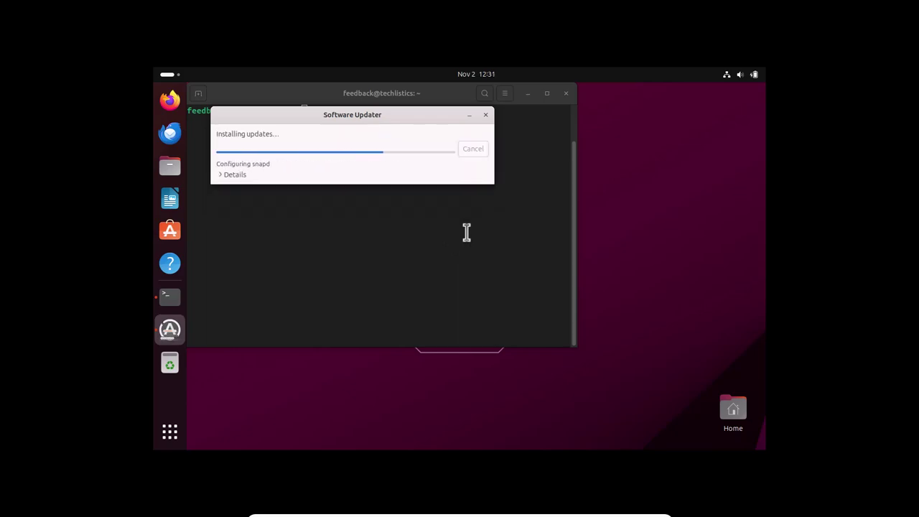
pyautogui.click(222, 176)
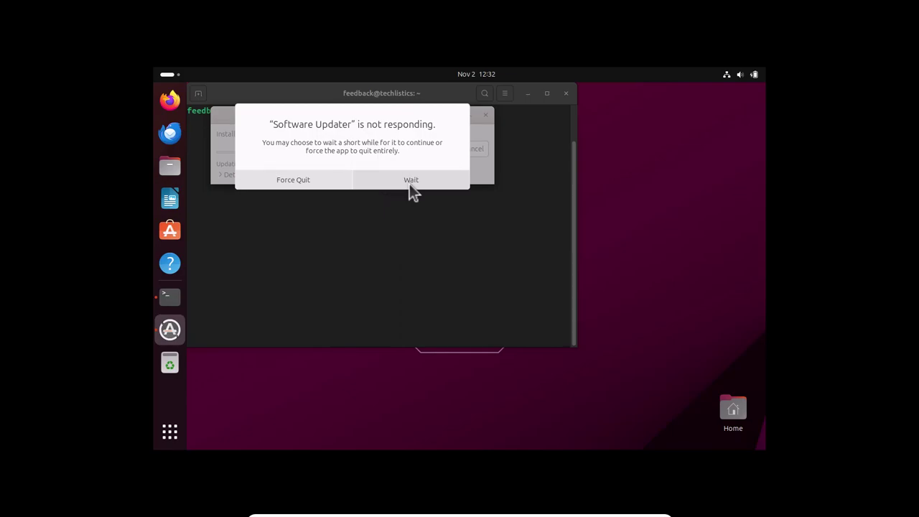
pyautogui.click(411, 184)
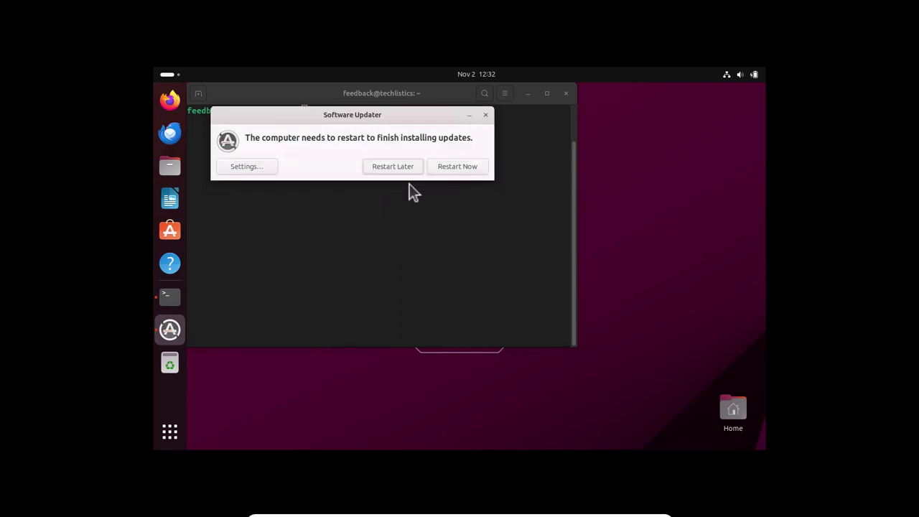
pyautogui.click(449, 172)
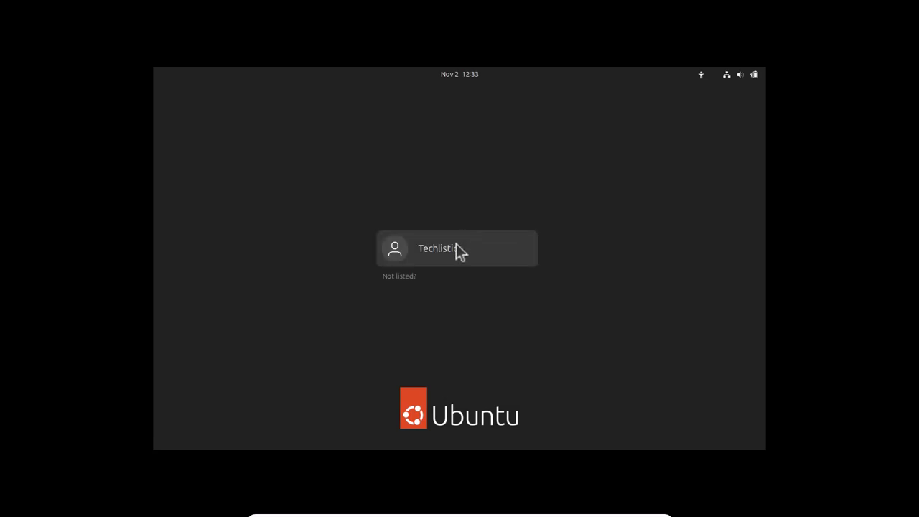
# - Sign back in to the user account with its password after the update restart
pyautogui.click(456, 243)
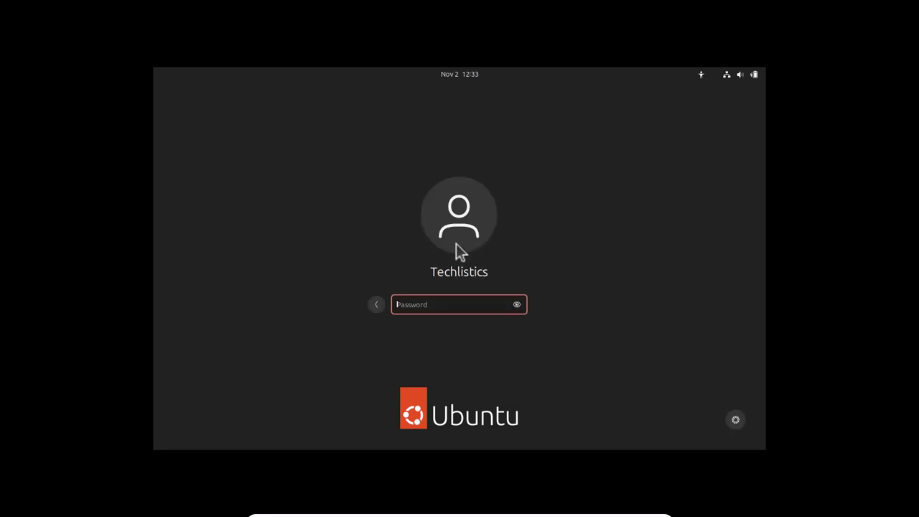
pyautogui.write('•••••')
pyautogui.press('Return')
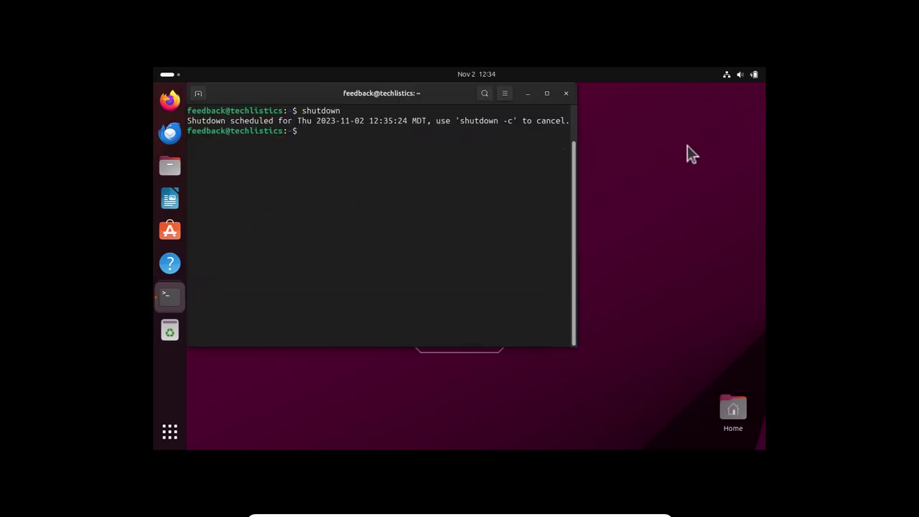
# - Power off the Ubuntu guest from the system menu's power options
pyautogui.click(754, 75)
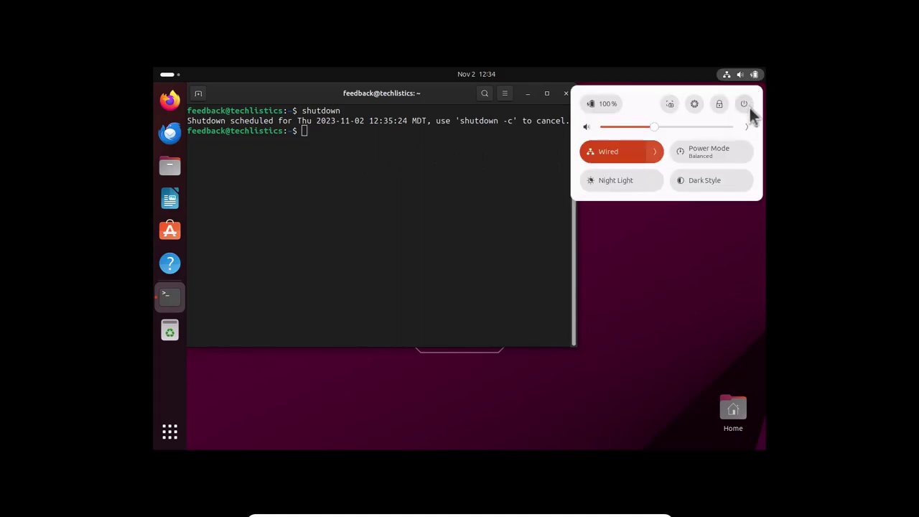
pyautogui.click(747, 105)
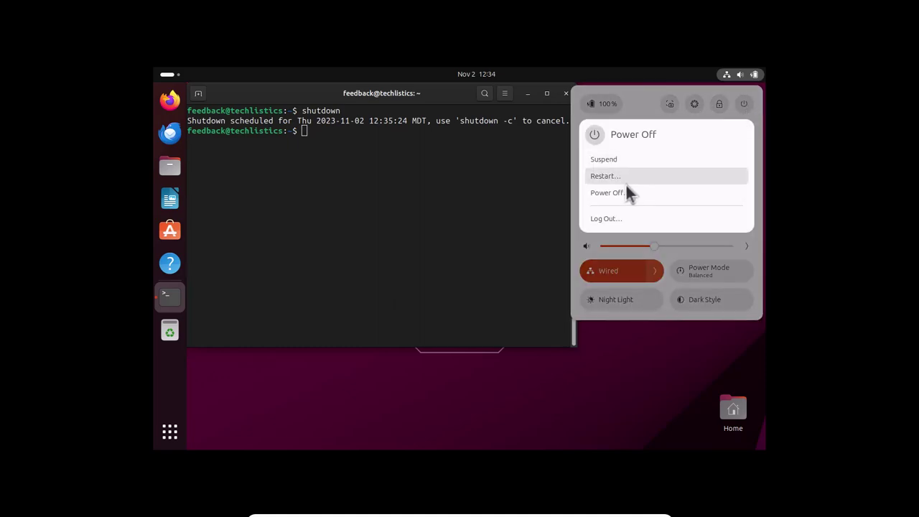
pyautogui.click(622, 192)
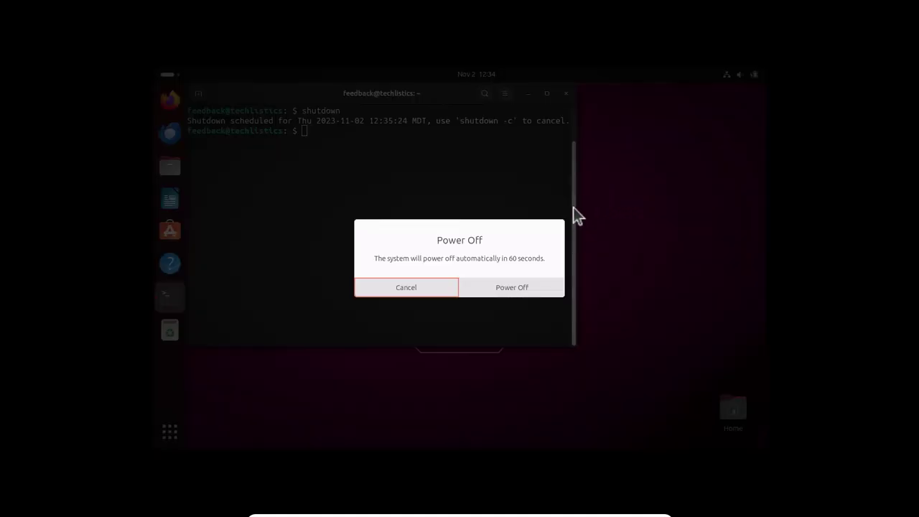
pyautogui.click(526, 294)
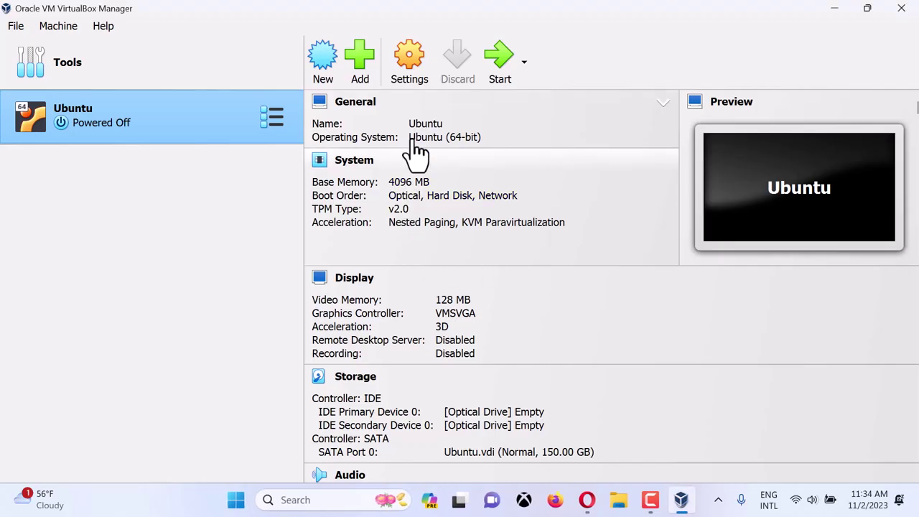
pyautogui.click(402, 61)
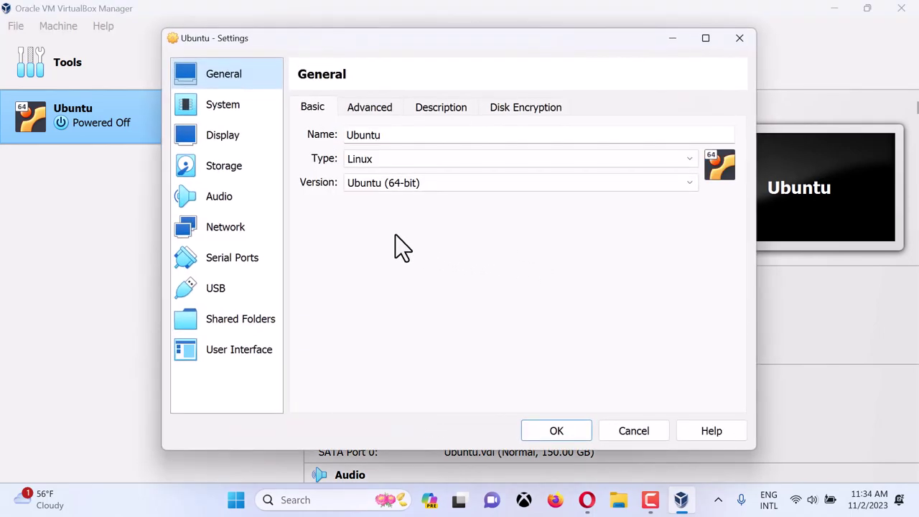
# - Uncheck Optical in the VM's boot order and move it to the bottom
pyautogui.click(247, 109)
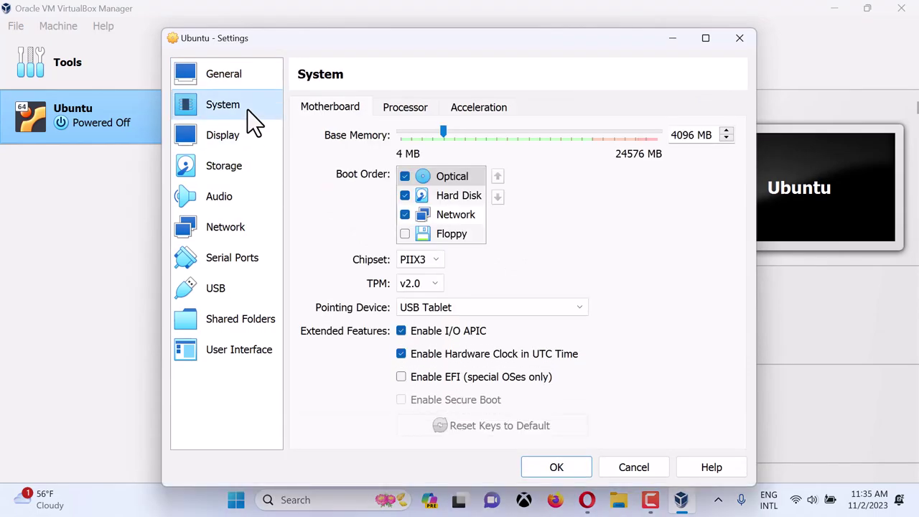
pyautogui.click(405, 178)
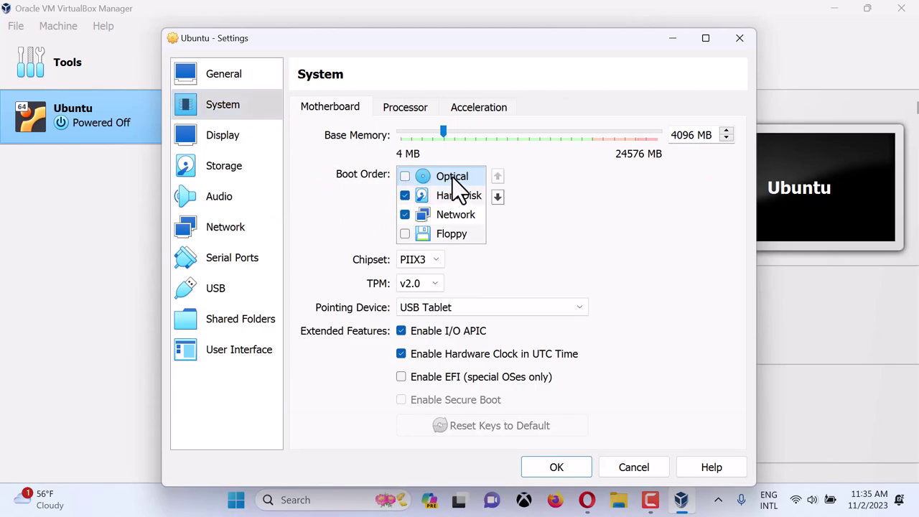
pyautogui.click(496, 196)
pyautogui.click(496, 196)
pyautogui.click(497, 196)
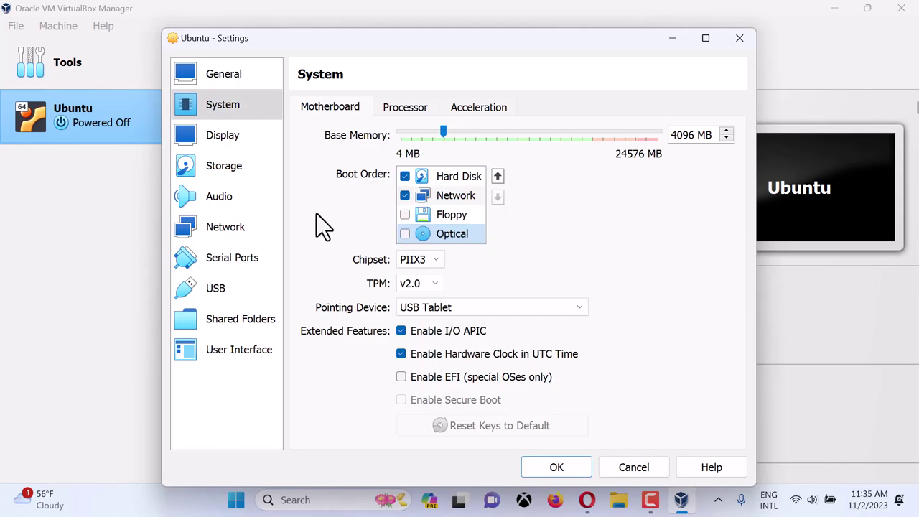
# - Remove the first empty IDE optical drive from storage and save the VM settings
pyautogui.click(230, 171)
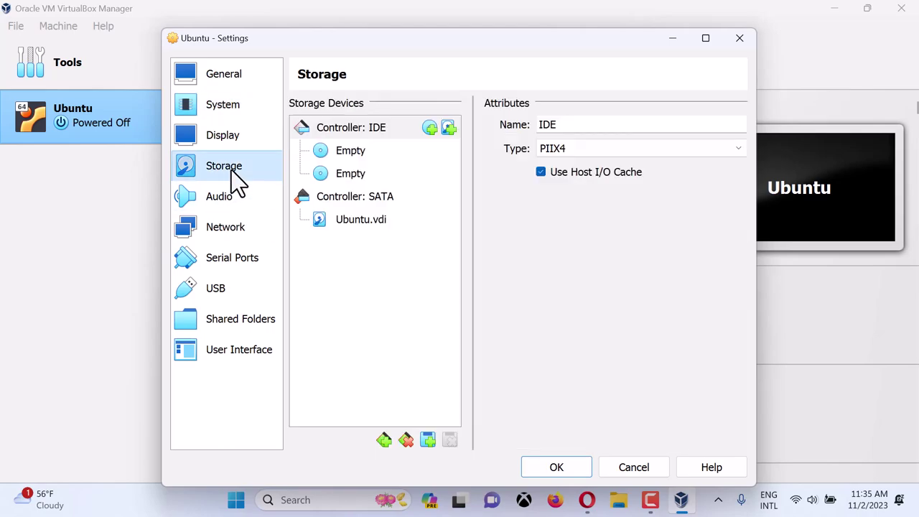
pyautogui.click(350, 150)
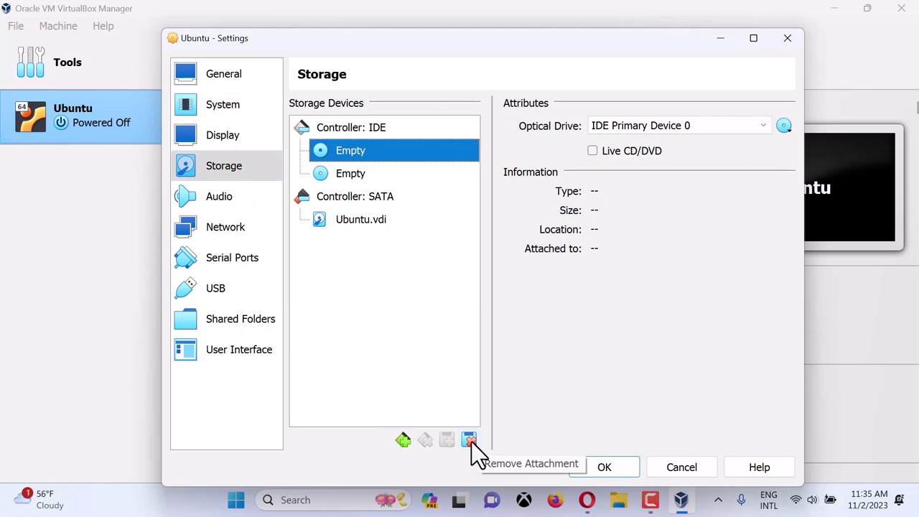
pyautogui.click(471, 443)
pyautogui.click(607, 467)
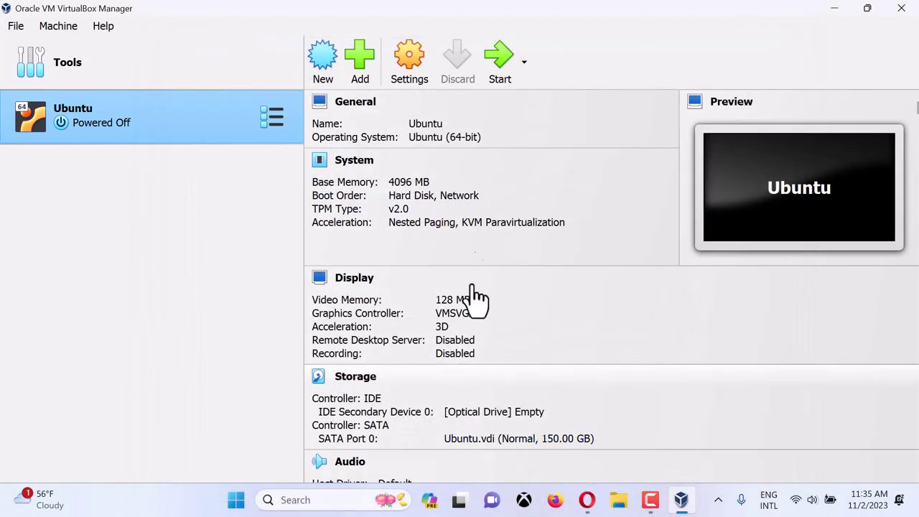
# - Start the Ubuntu VM and switch it to full-screen mode
pyautogui.click(501, 58)
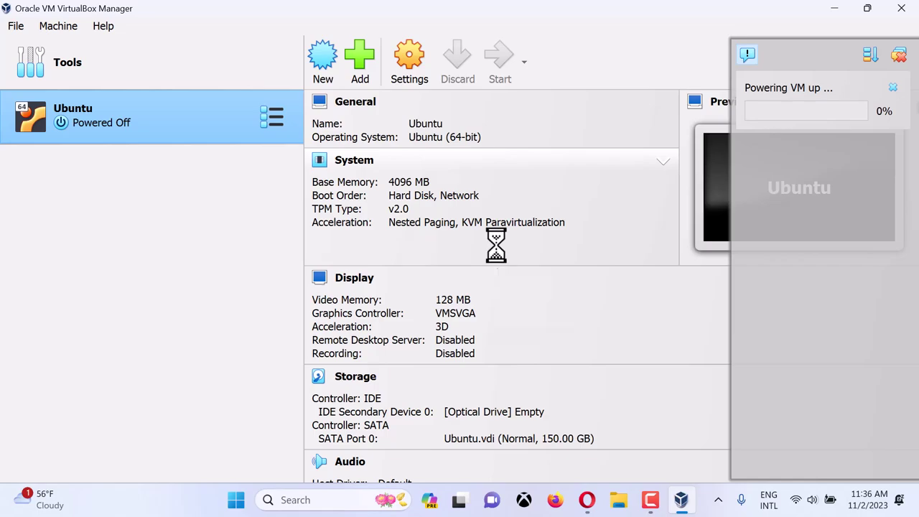
pyautogui.click(421, 331)
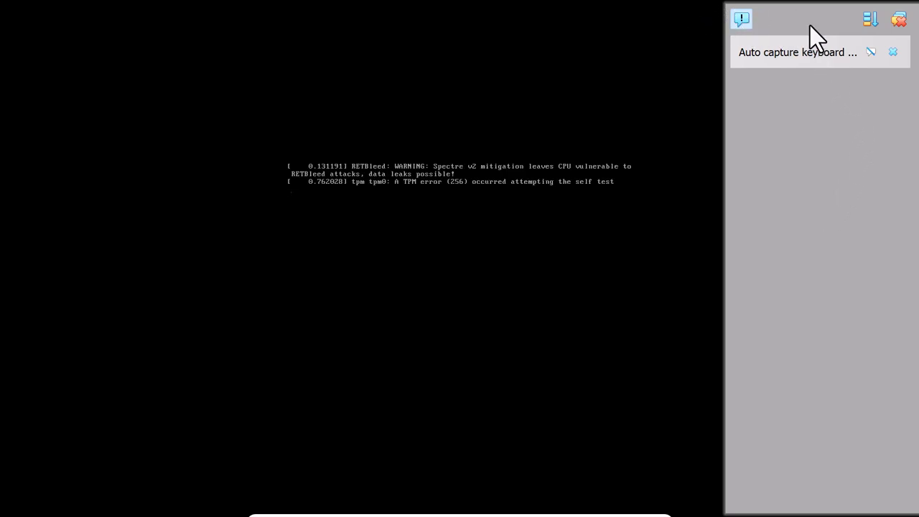
# - Dismiss the VirtualBox notifications and log in to the user account with its password
pyautogui.click(898, 20)
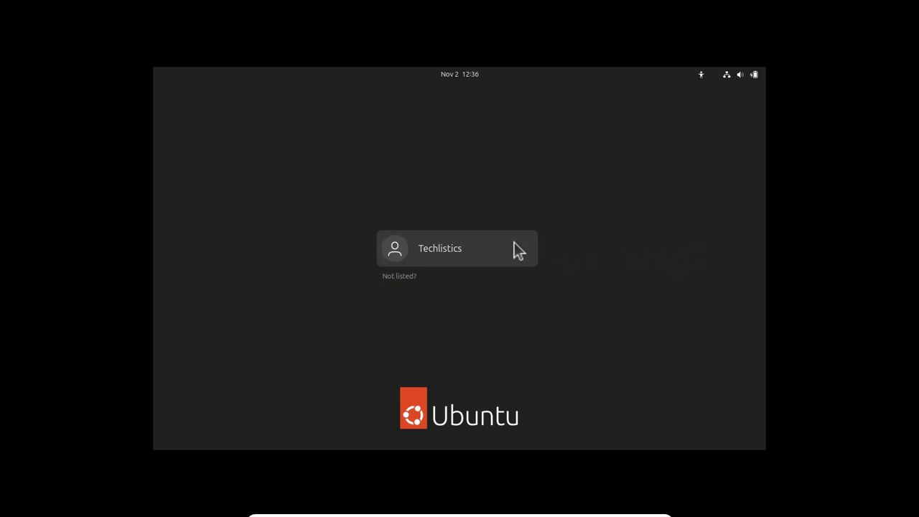
pyautogui.click(500, 242)
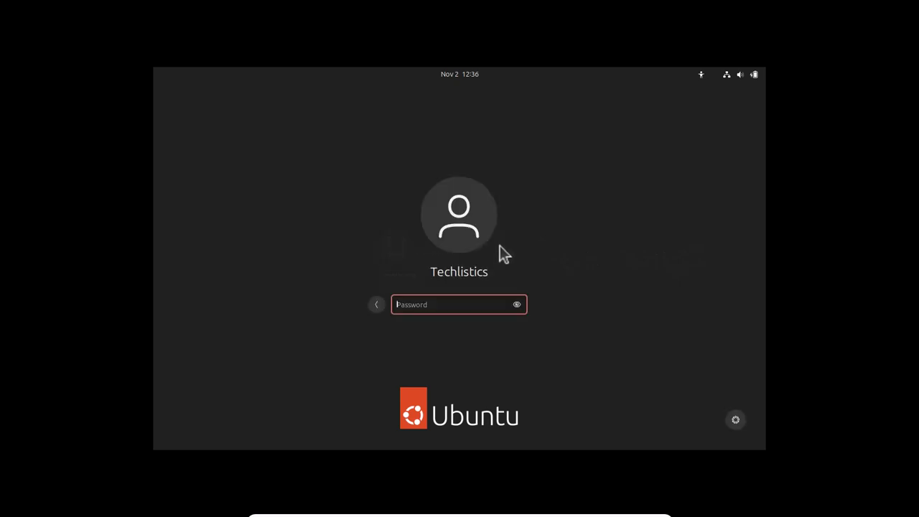
pyautogui.write('***')
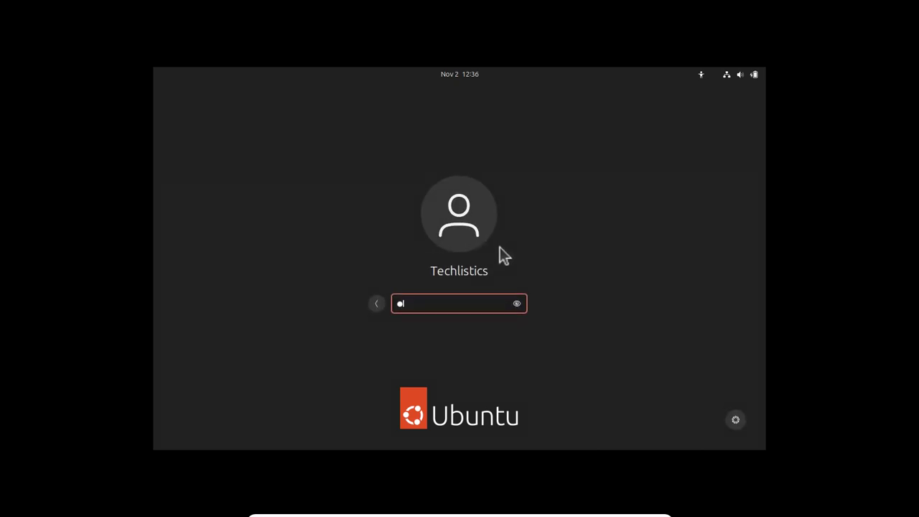
pyautogui.write('**')
pyautogui.press('Return')
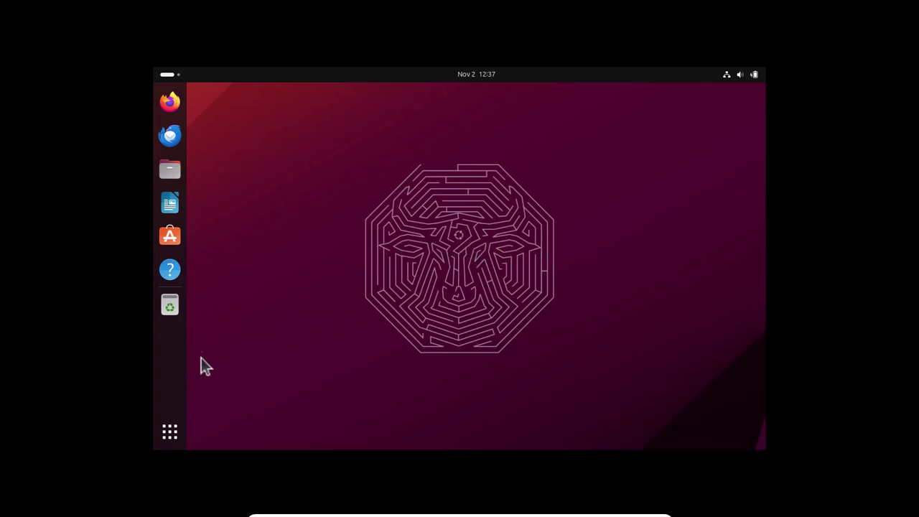
# - Launch the Settings app from the Show Apps grid
pyautogui.click(171, 433)
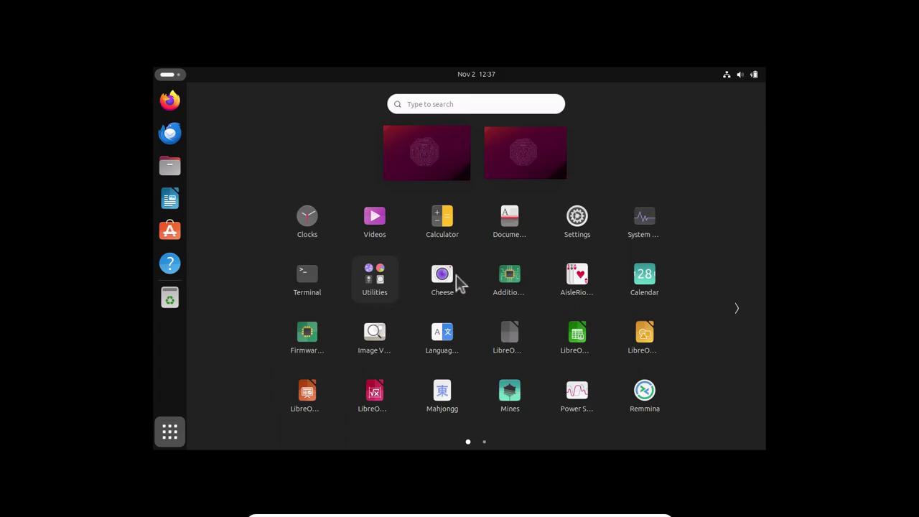
pyautogui.click(578, 222)
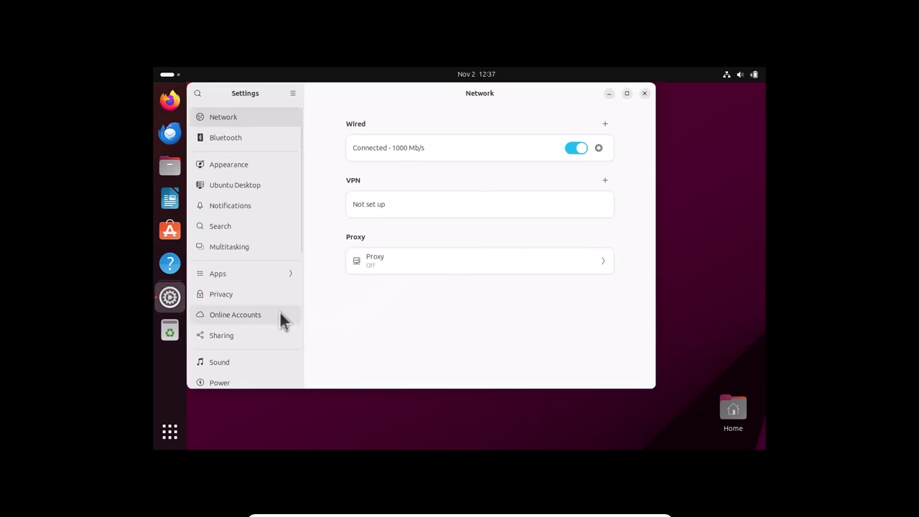
# - Open the Displays page in Settings, currently 1280 × 800 (16:10) at 60.00 Hz
pyautogui.scroll(-4, 280, 311)
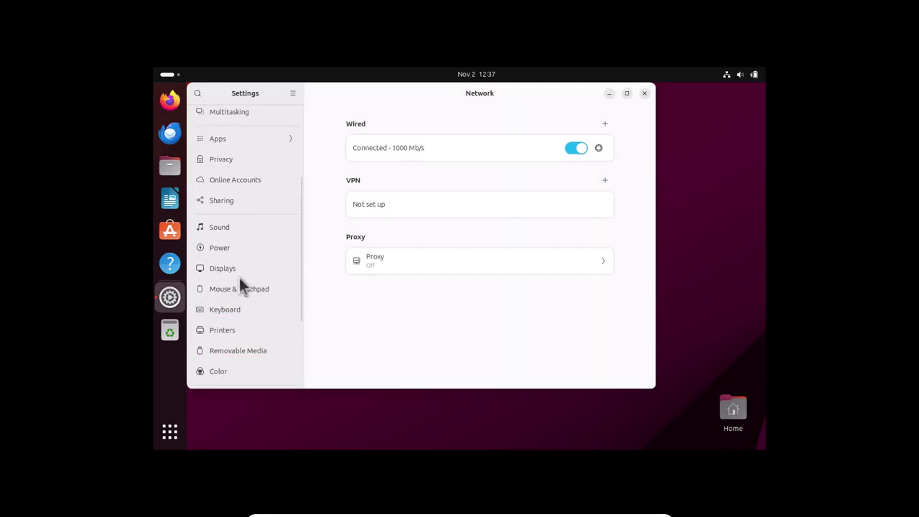
pyautogui.click(237, 272)
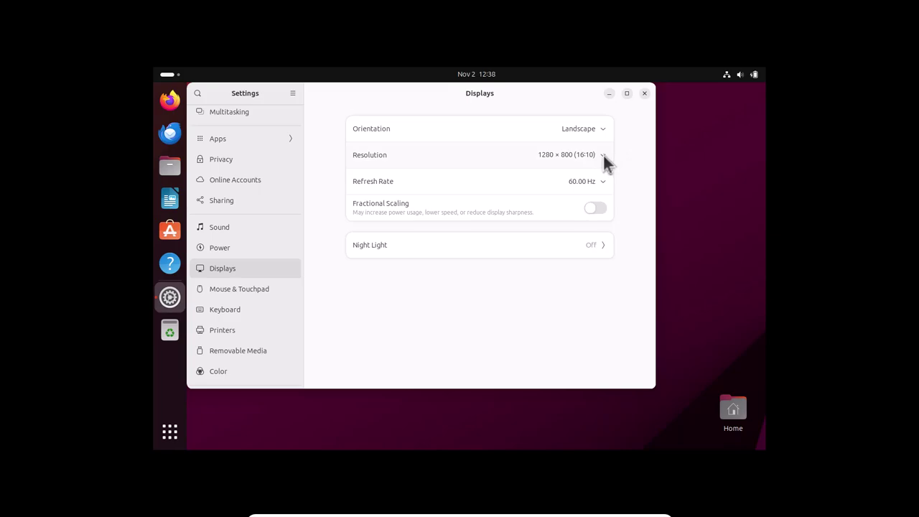
# - Switch the resolution to 1920 × 1080 (16:9), keep it, and move the Home icon bottom-right
pyautogui.click(603, 155)
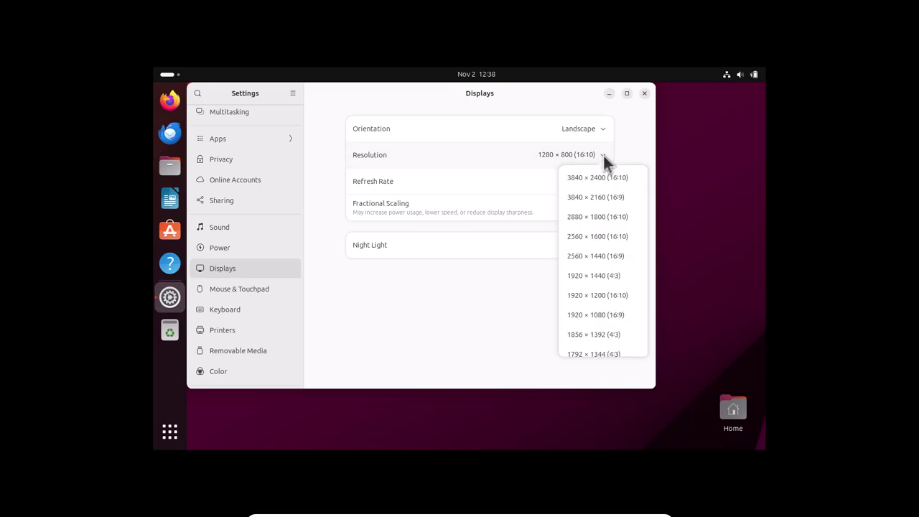
pyautogui.click(601, 319)
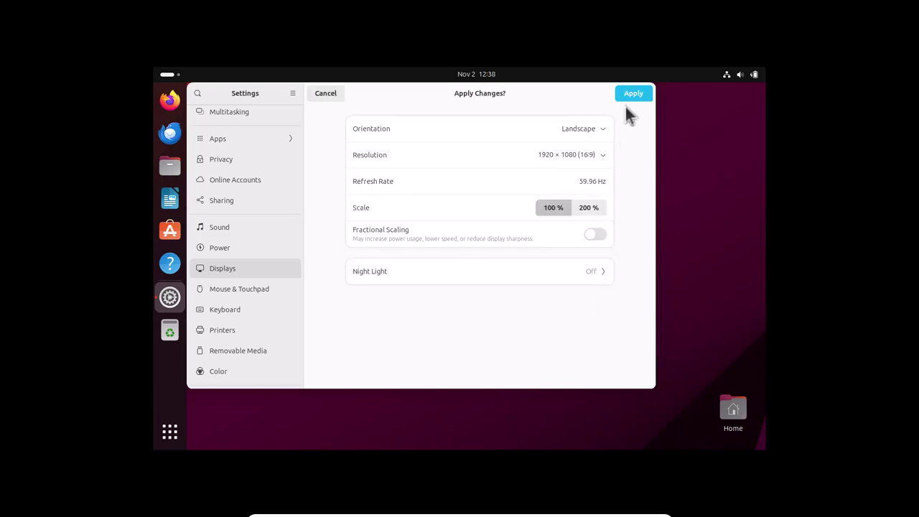
pyautogui.click(627, 97)
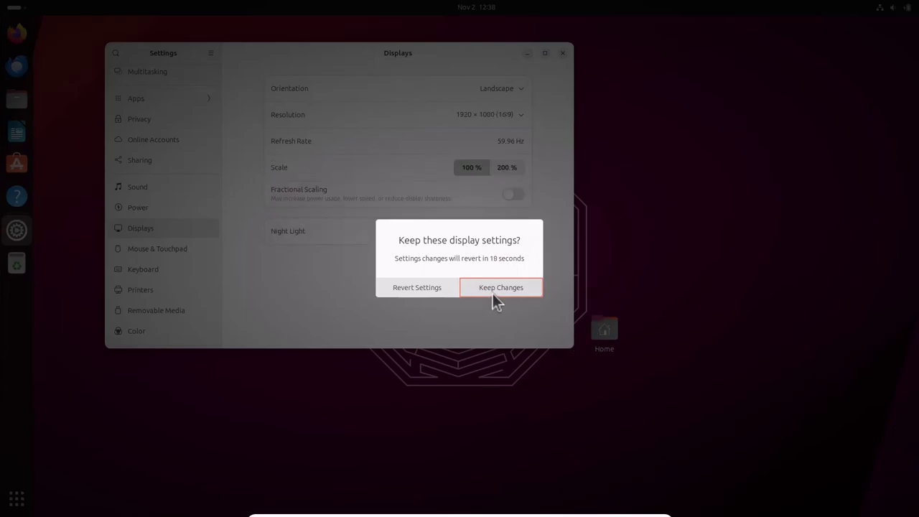
pyautogui.click(499, 290)
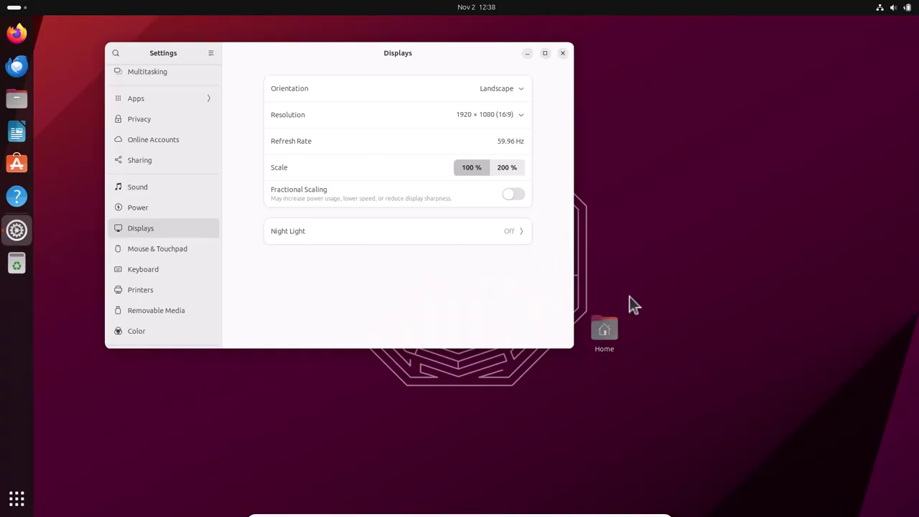
pyautogui.moveTo(612, 324); pyautogui.dragTo(841, 458)
pyautogui.moveTo(409, 56); pyautogui.dragTo(494, 137)
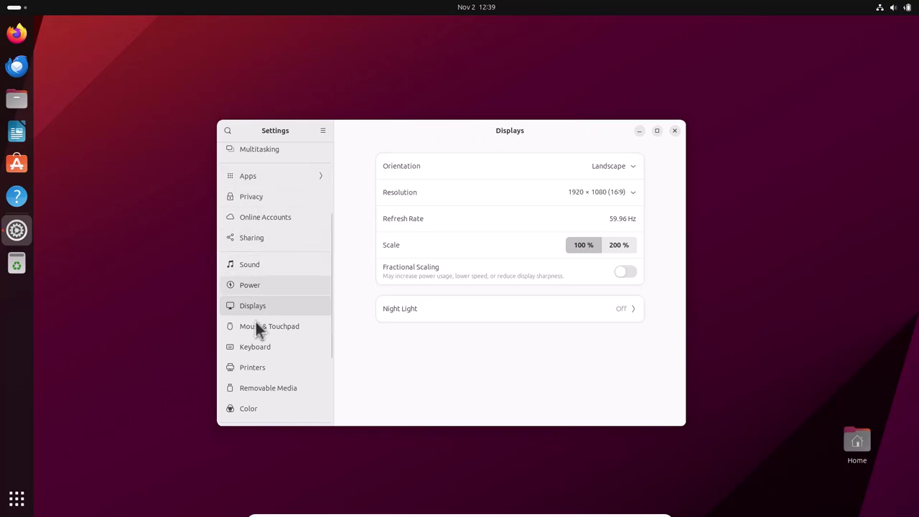
# - Open the Users page and unlock it with the account password
pyautogui.scroll(-4, 279, 314)
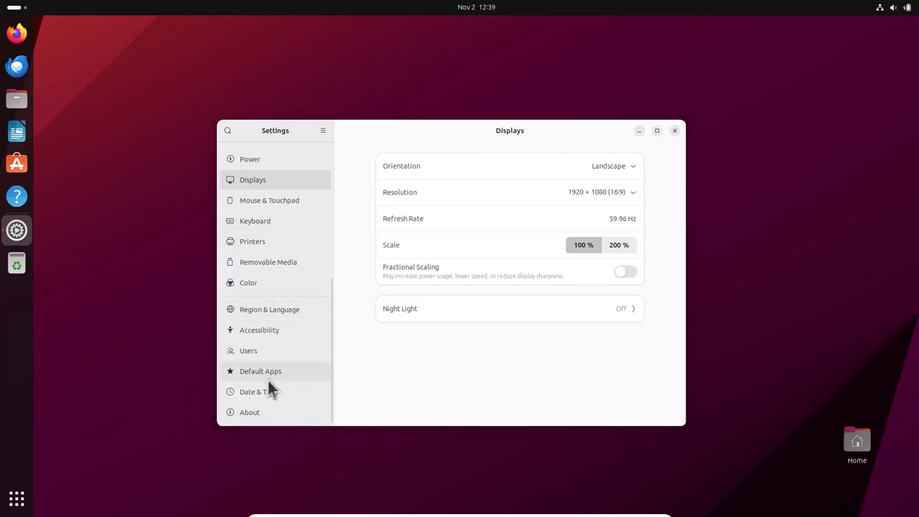
pyautogui.click(268, 354)
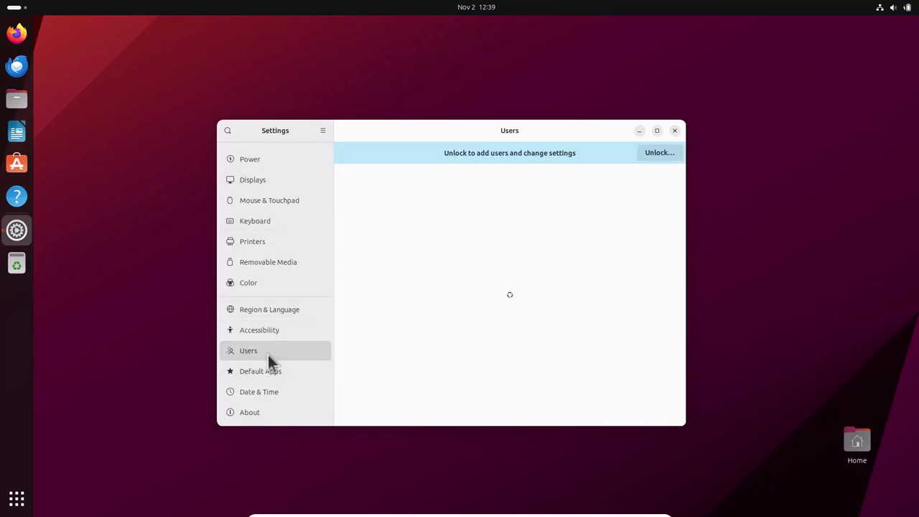
pyautogui.click(658, 153)
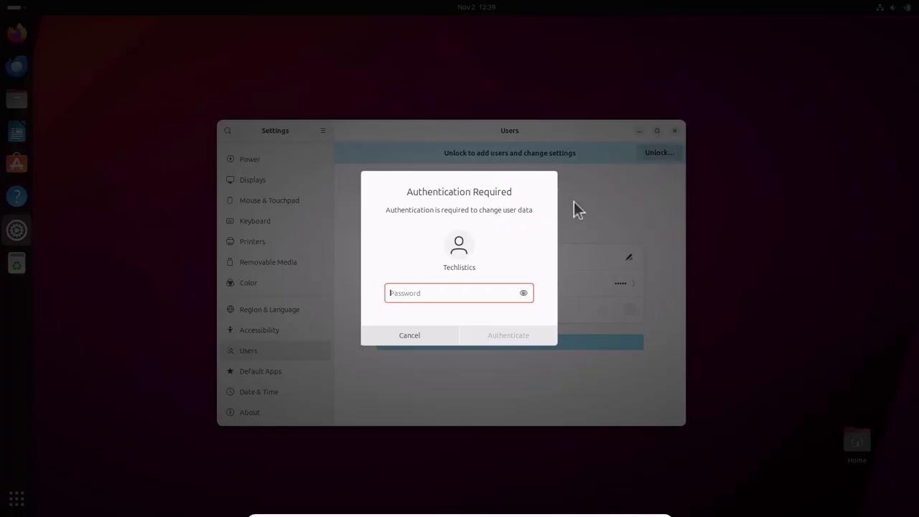
pyautogui.write('****')
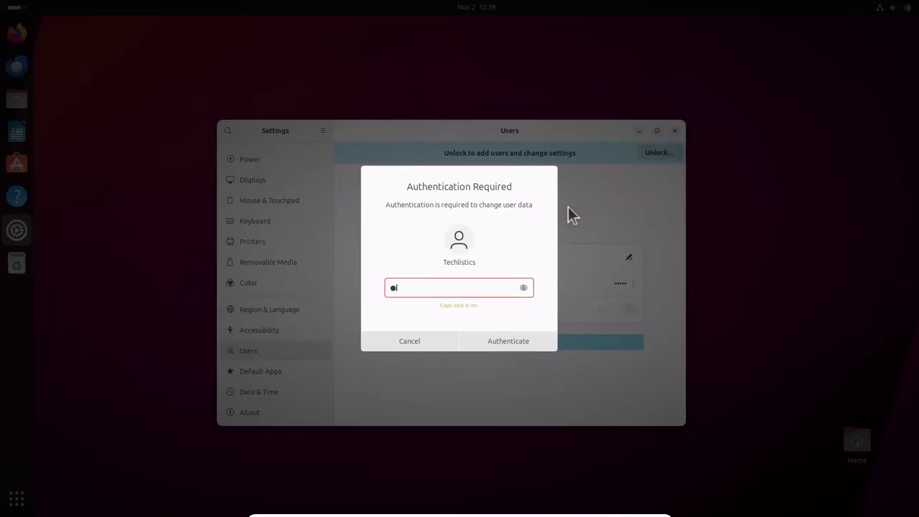
pyautogui.write('*')
pyautogui.press('Return')
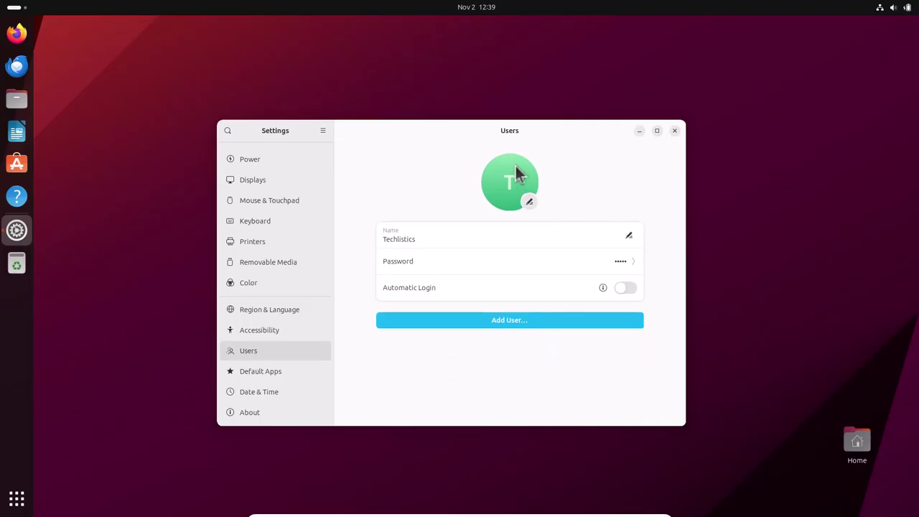
# - Change the account avatar to the lily picture
pyautogui.click(529, 202)
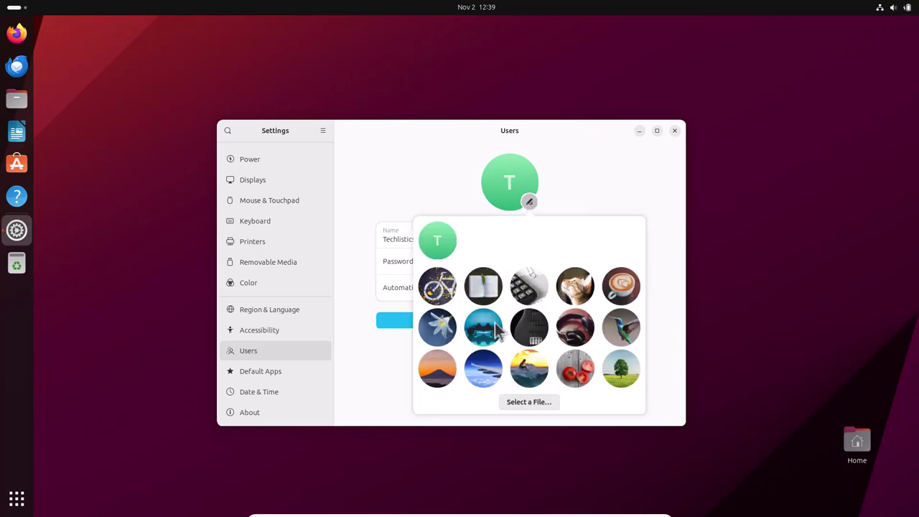
pyautogui.click(518, 403)
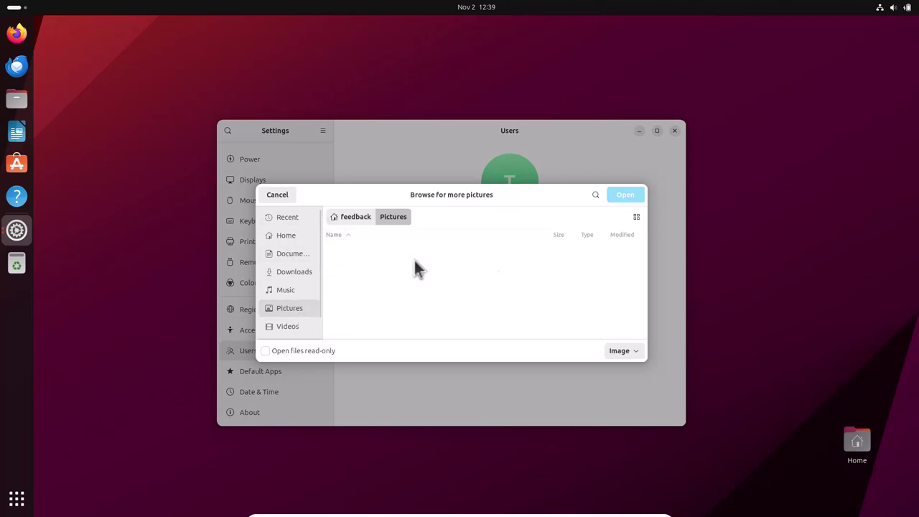
pyautogui.click(277, 196)
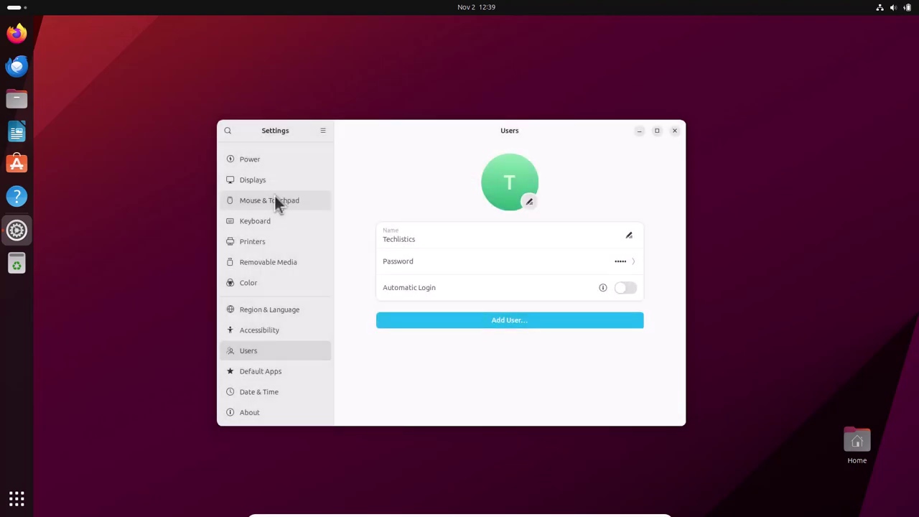
pyautogui.click(530, 203)
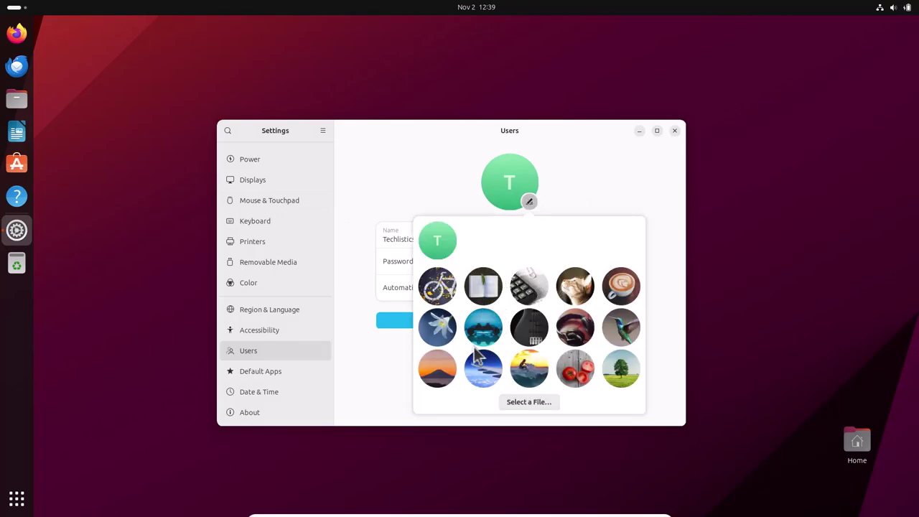
pyautogui.click(440, 329)
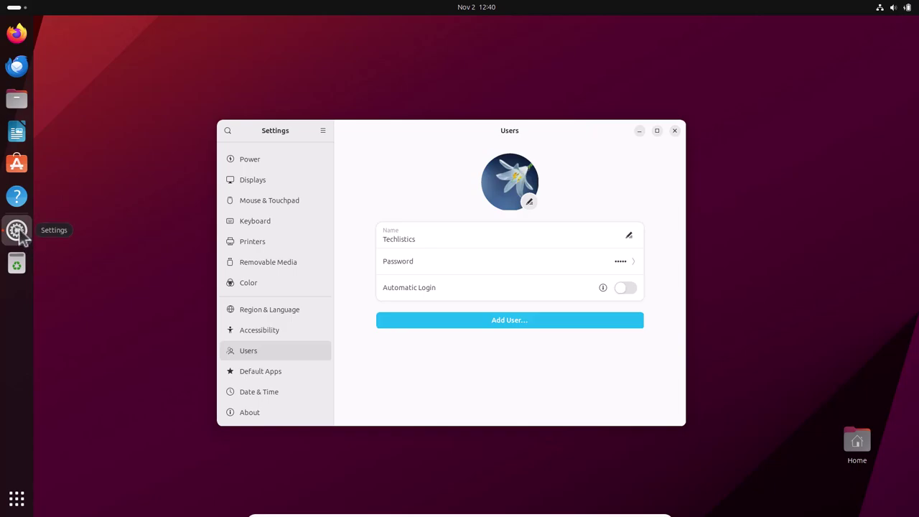
# - Pin Settings to the dash and close the Settings window
pyautogui.rightClick(20, 238)
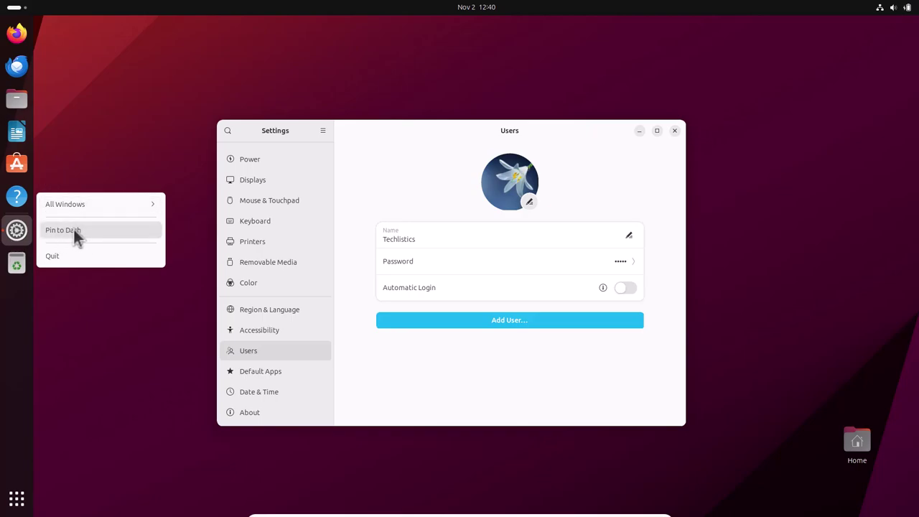
pyautogui.click(75, 236)
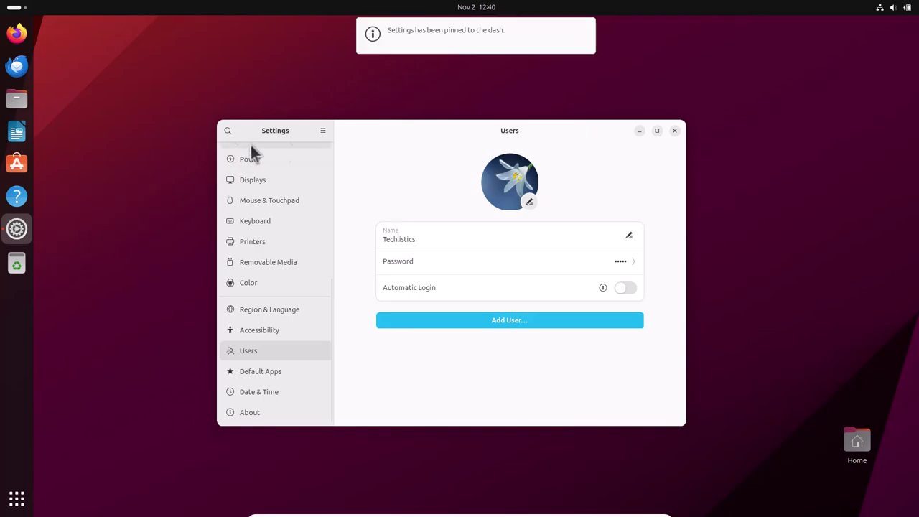
pyautogui.click(674, 130)
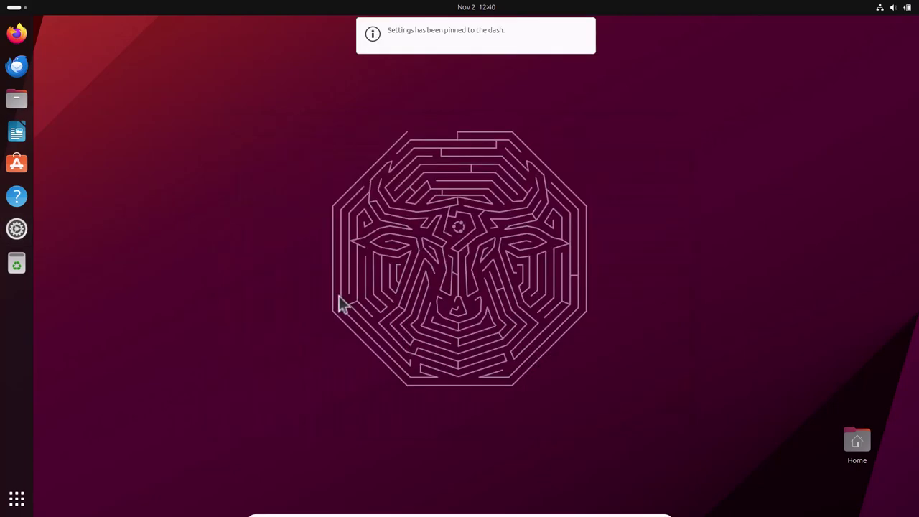
# - Launch Terminal from the app grid and pin it to the dash
pyautogui.click(15, 500)
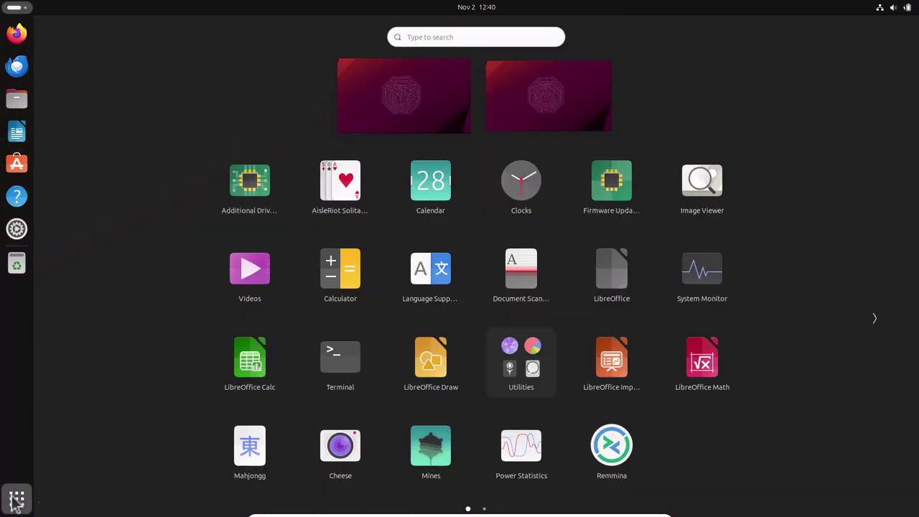
pyautogui.click(343, 361)
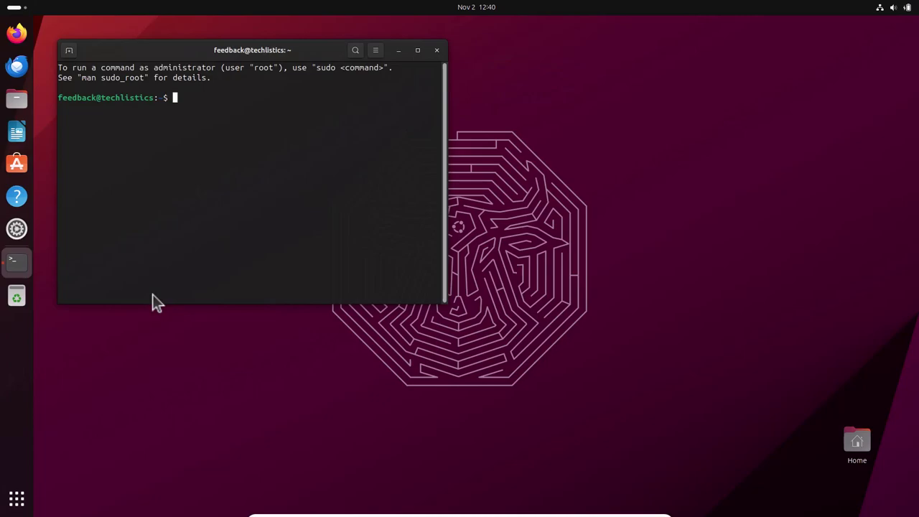
pyautogui.rightClick(27, 264)
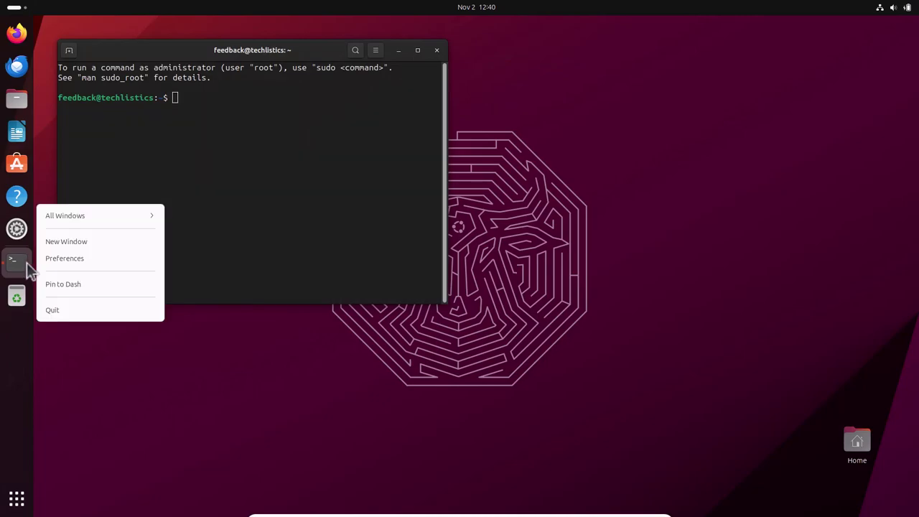
pyautogui.click(58, 287)
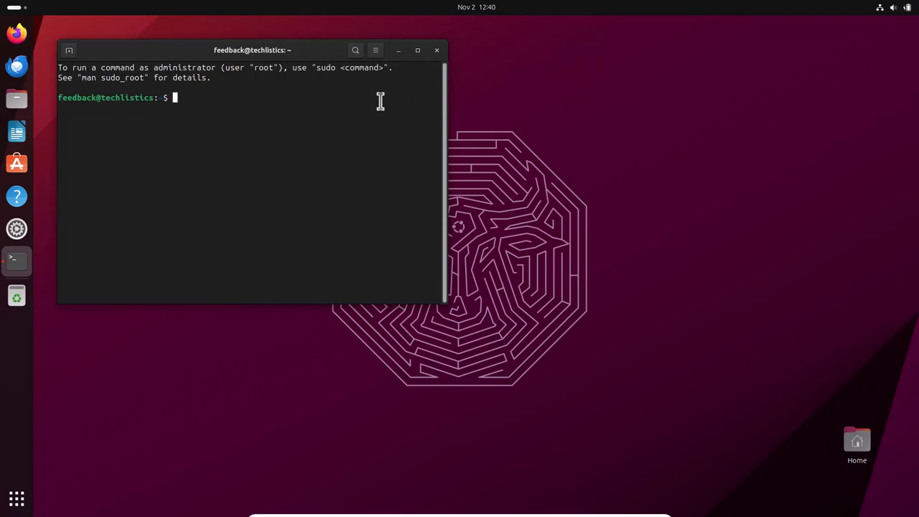
# - Clear the terminal and run sudo apt update with the administrator password
pyautogui.hotkey('ctrl', 'l')
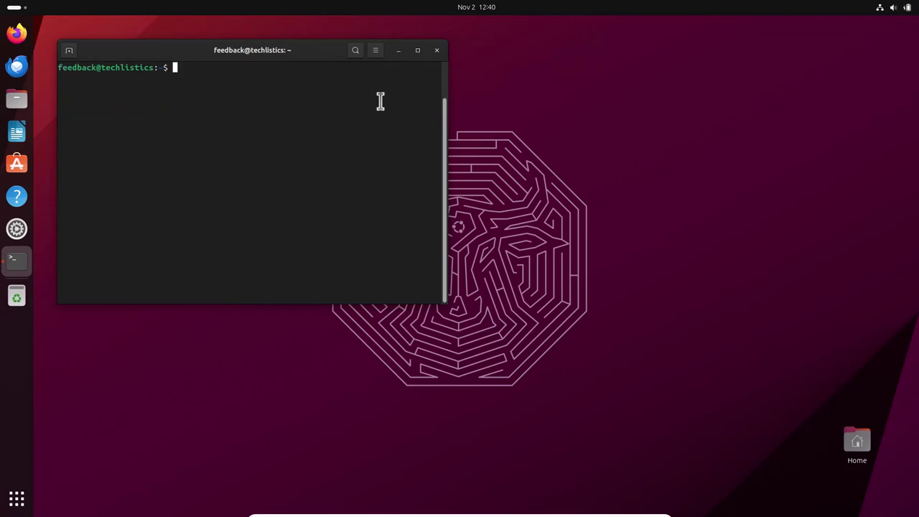
pyautogui.write('sudo apt update')
pyautogui.press('Return')
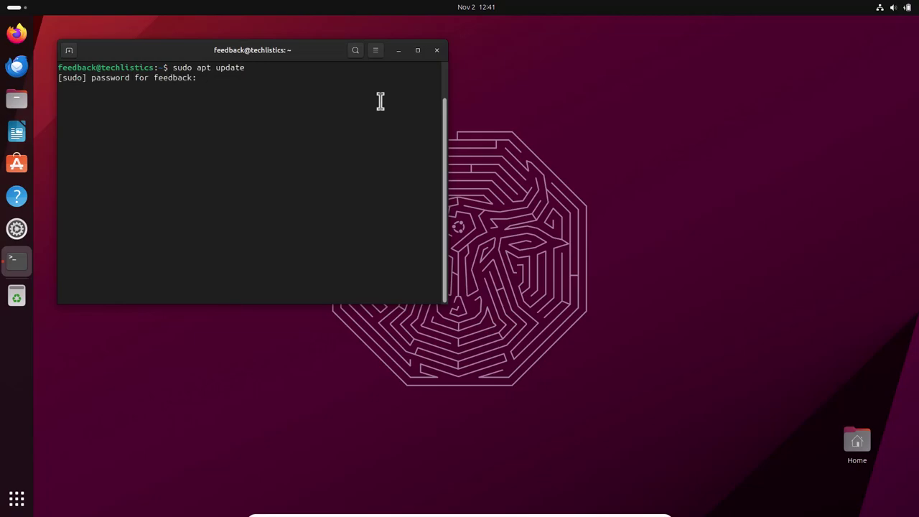
pyautogui.press('Return')
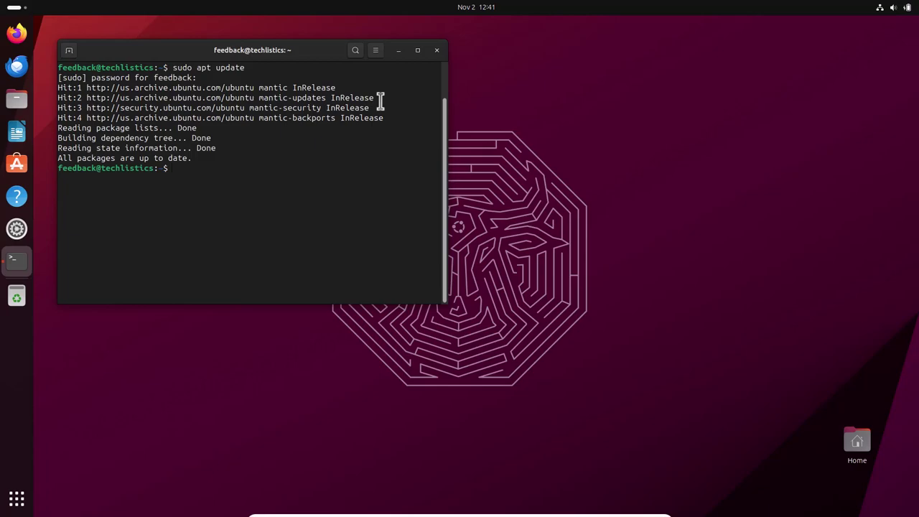
# - Run sudo apt upgrade (0 upgraded), then close the terminal window
pyautogui.press('Up')
pyautogui.press('BackSpace')
pyautogui.press('BackSpace')
pyautogui.press('BackSpace')
pyautogui.press('BackSpace')
pyautogui.write('grade')
pyautogui.press('Return')
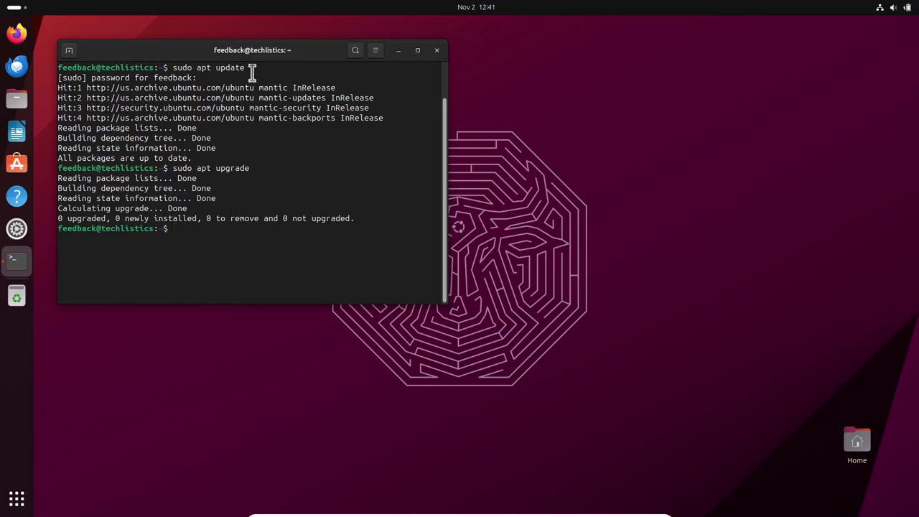
pyautogui.moveTo(247, 51); pyautogui.dragTo(235, 117)
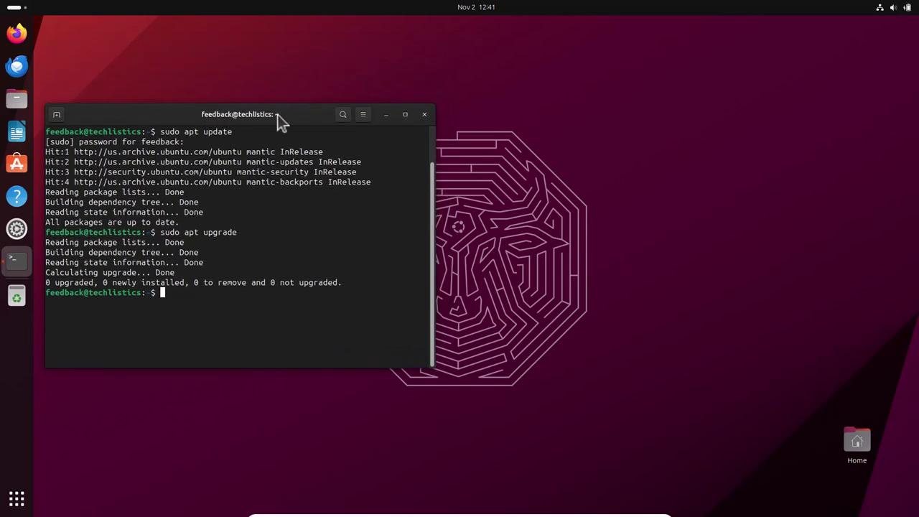
pyautogui.click(424, 116)
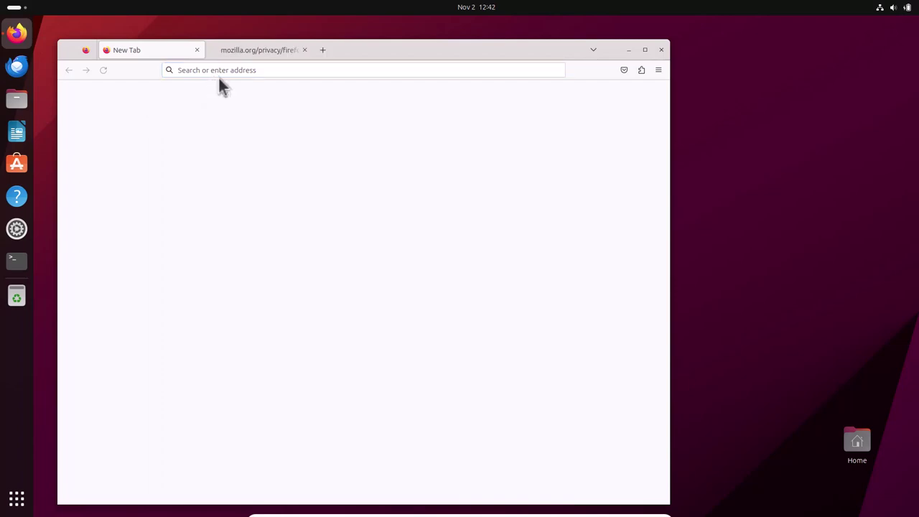
# - Close the Welcome and mozilla.org privacy tabs, leaving a new tab browsing to internet.org
pyautogui.click(322, 50)
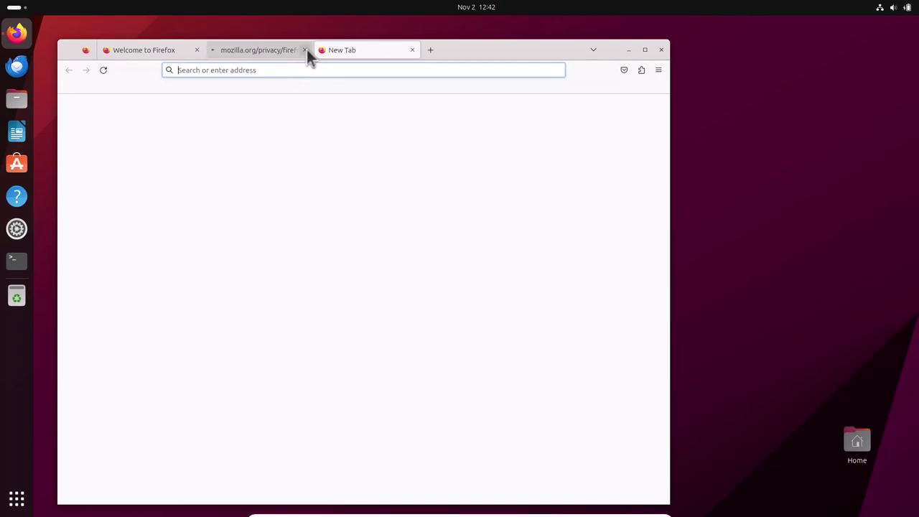
pyautogui.click(306, 51)
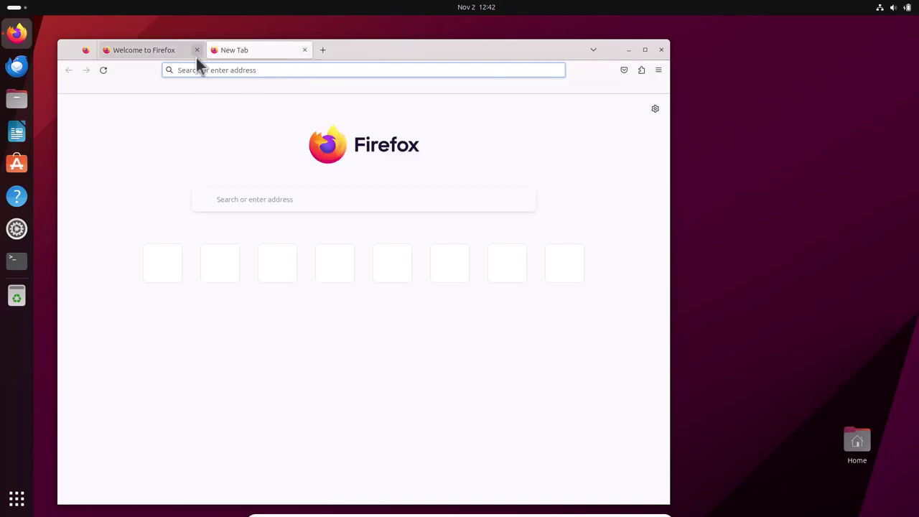
pyautogui.click(197, 50)
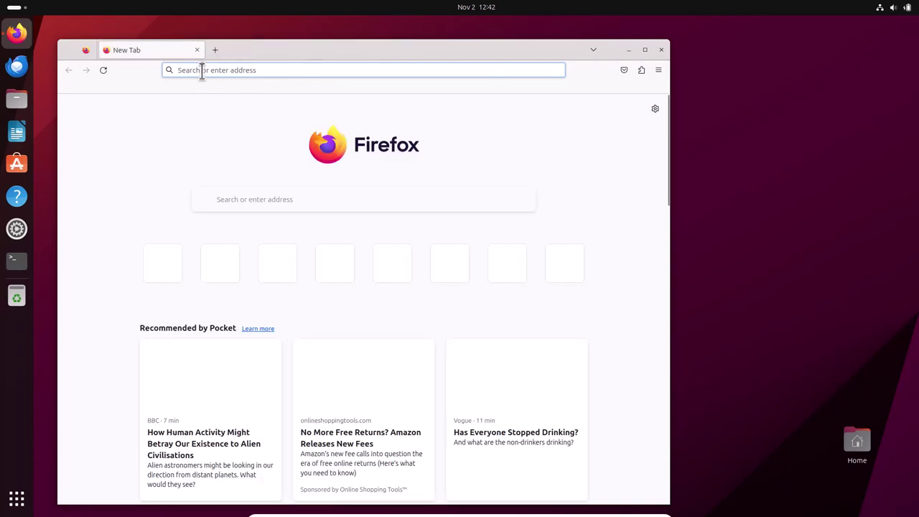
pyautogui.write('i')
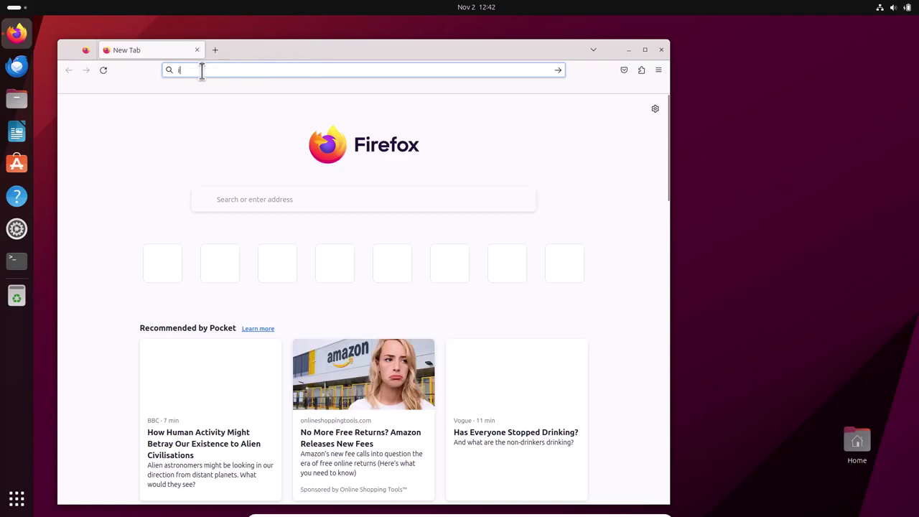
pyautogui.write('ntern')
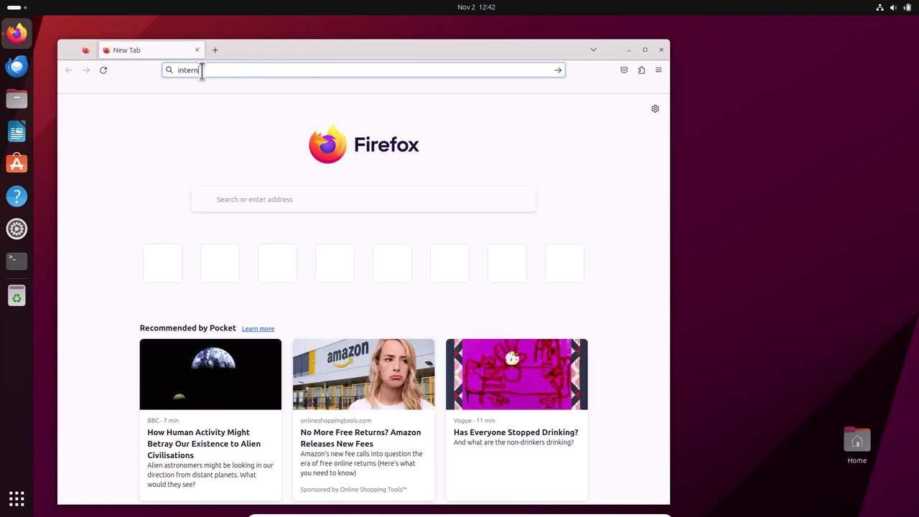
pyautogui.write('et.org')
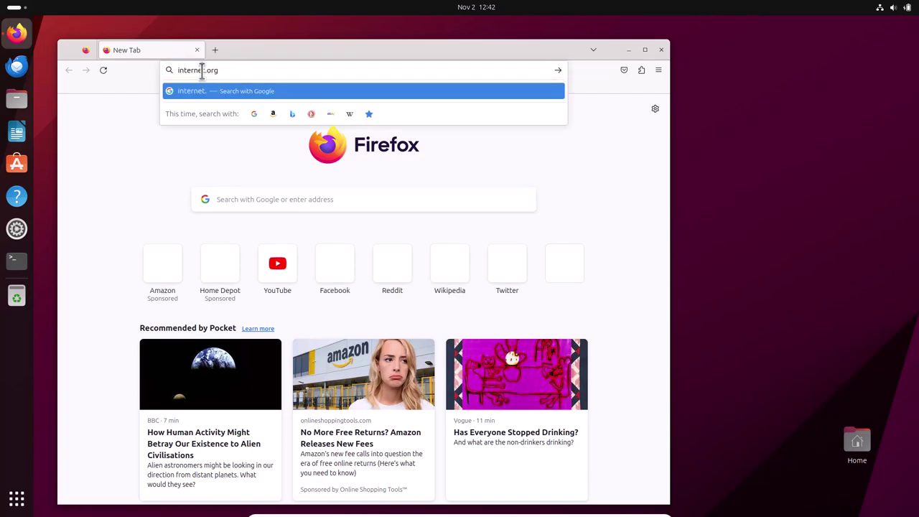
pyautogui.press('Return')
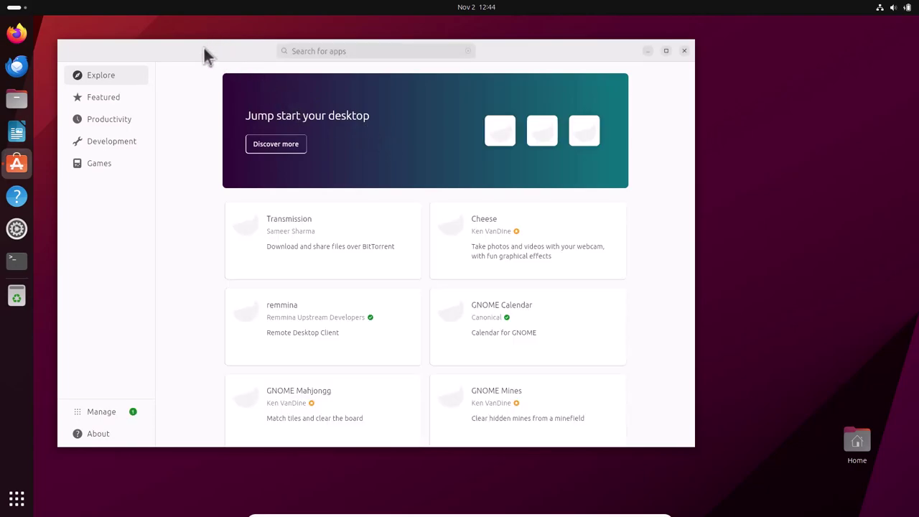
# - Search App Center for 'podcast' and open the CPod app's details page
pyautogui.moveTo(237, 69); pyautogui.dragTo(288, 126)
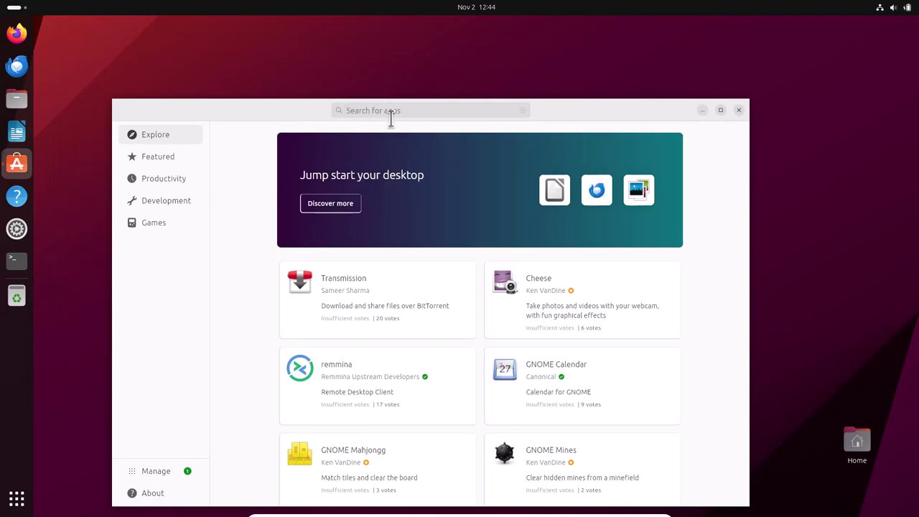
pyautogui.click(399, 110)
pyautogui.write('podcast')
pyautogui.press('Return')
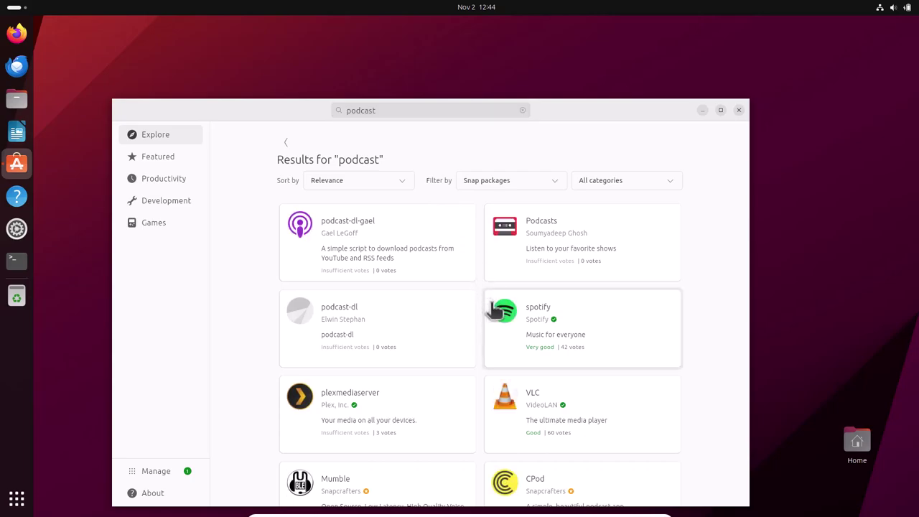
pyautogui.click(526, 328)
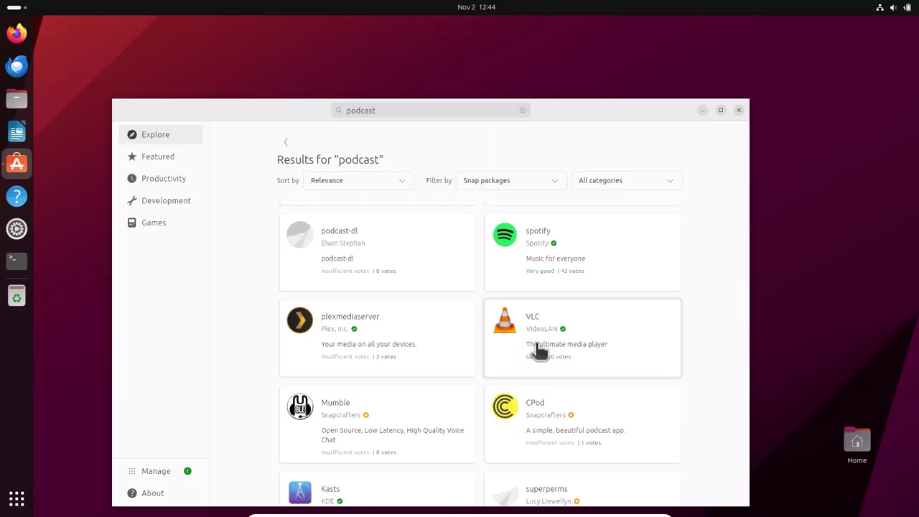
pyautogui.click(533, 409)
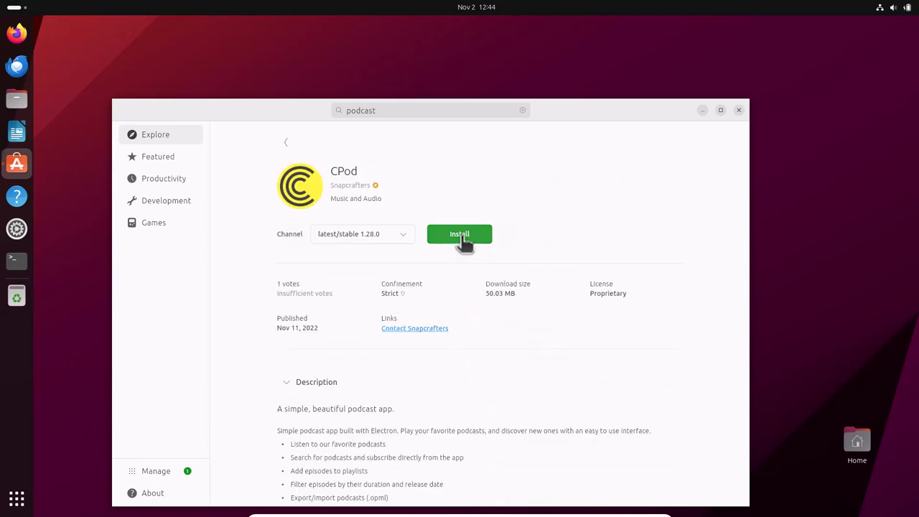
# - Install CPod, authorizing with the administrator password, then close App Center
pyautogui.click(461, 237)
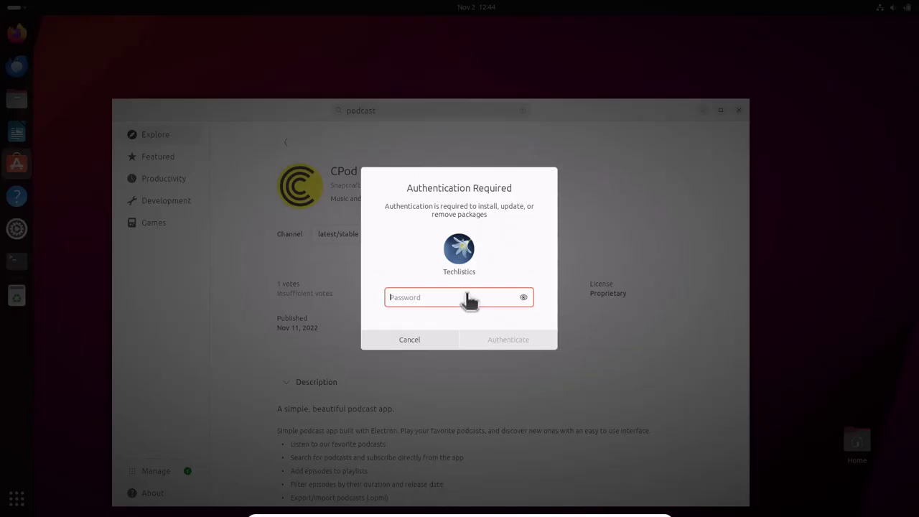
pyautogui.write('a')
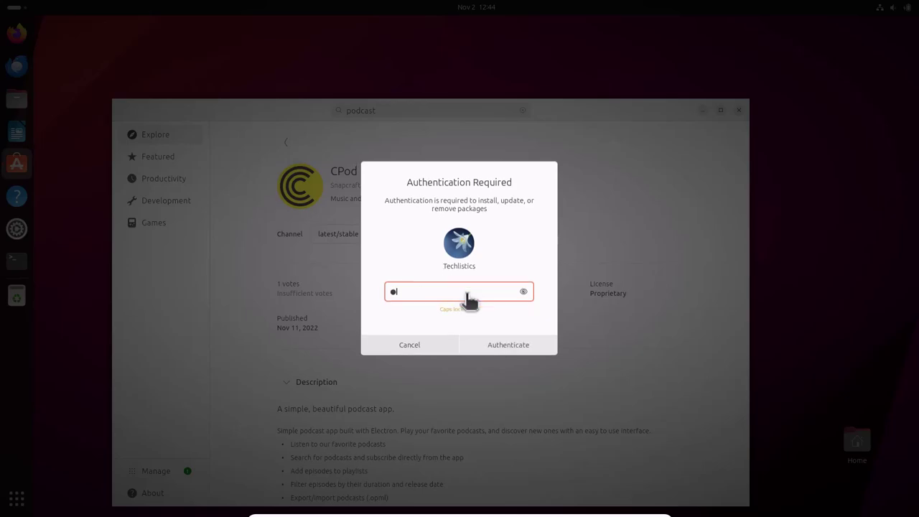
pyautogui.write('aaaa')
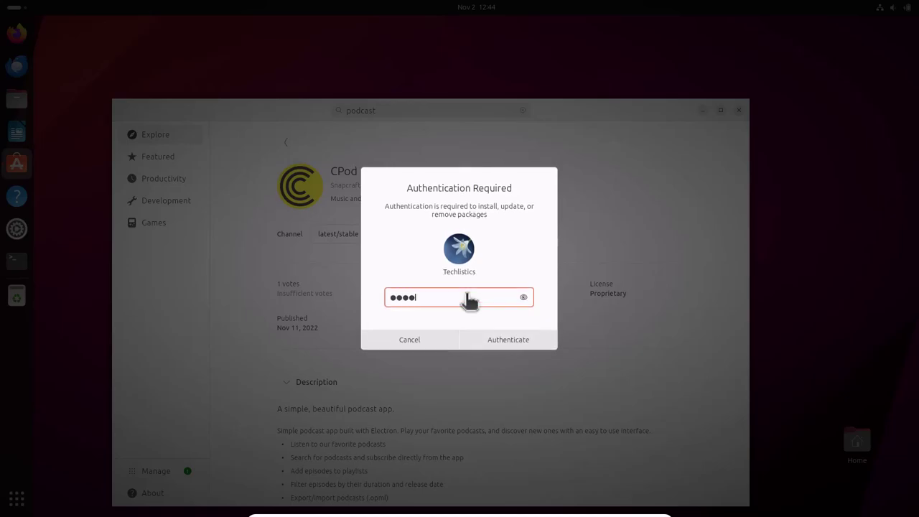
pyautogui.press('Return')
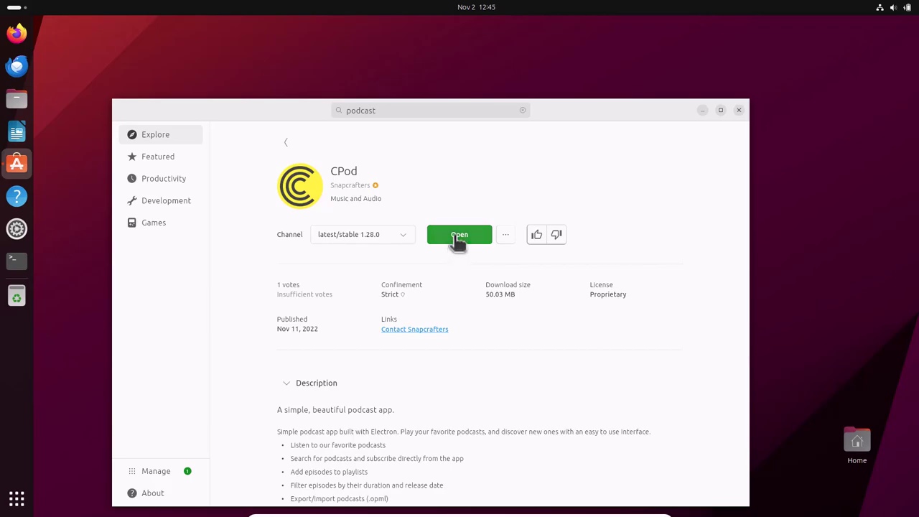
pyautogui.click(740, 111)
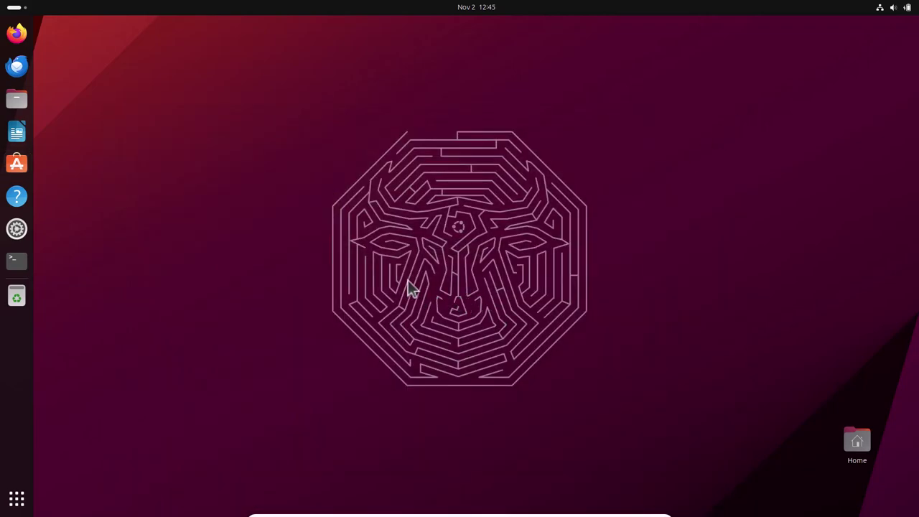
# - From the desktop's background settings, apply the first wallpaper, then move and minimize Settings
pyautogui.rightClick(344, 191)
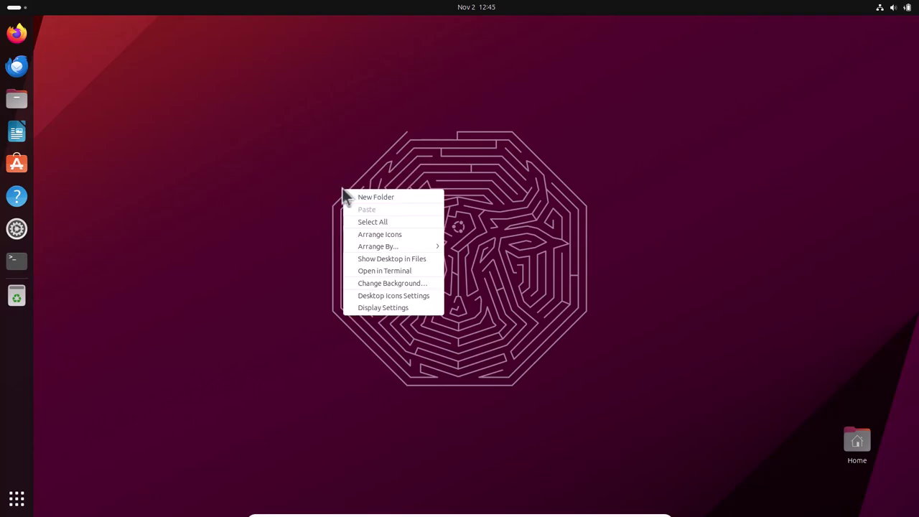
pyautogui.click(362, 283)
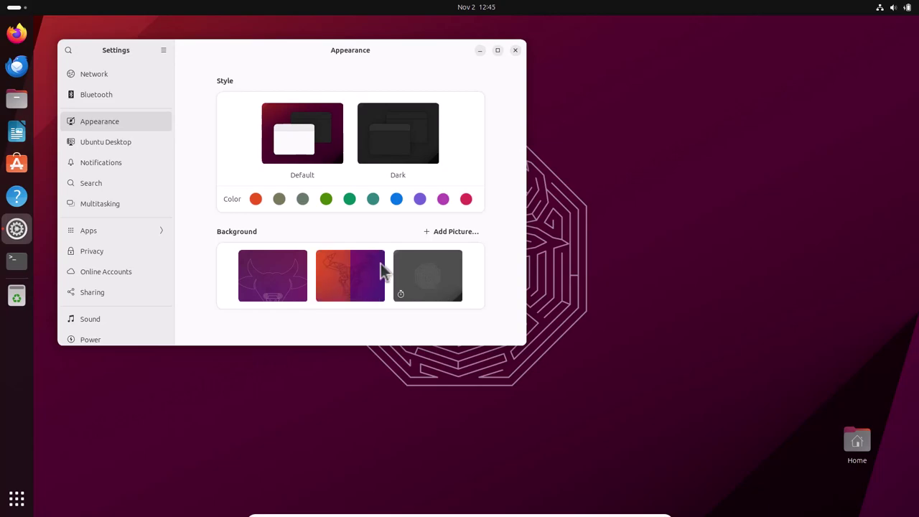
pyautogui.click(291, 284)
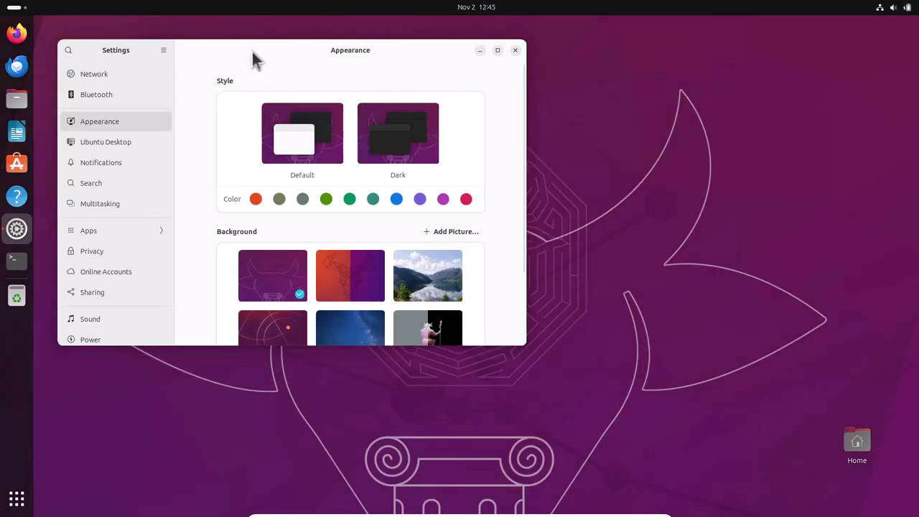
pyautogui.moveTo(252, 53); pyautogui.dragTo(252, 165)
pyautogui.click(480, 142)
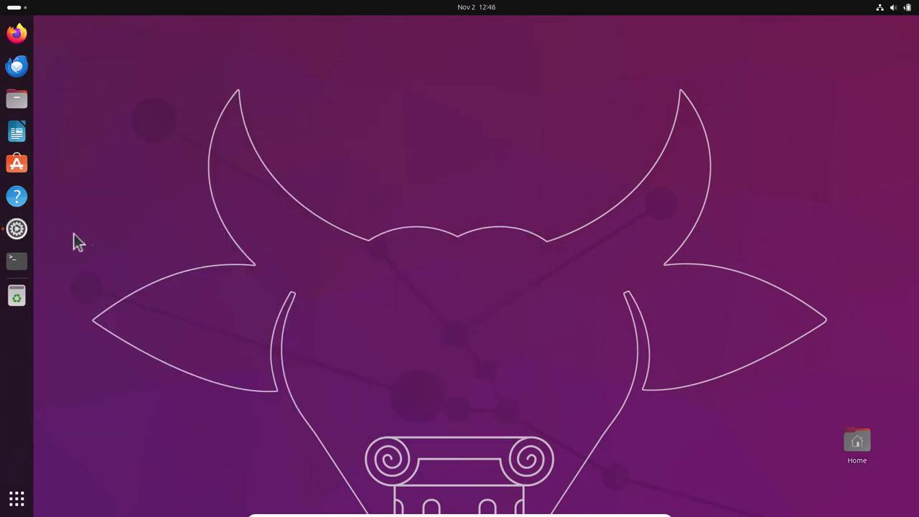
# - Apply the pixel-art viking image as wallpaper and hide Settings to preview it
pyautogui.click(29, 231)
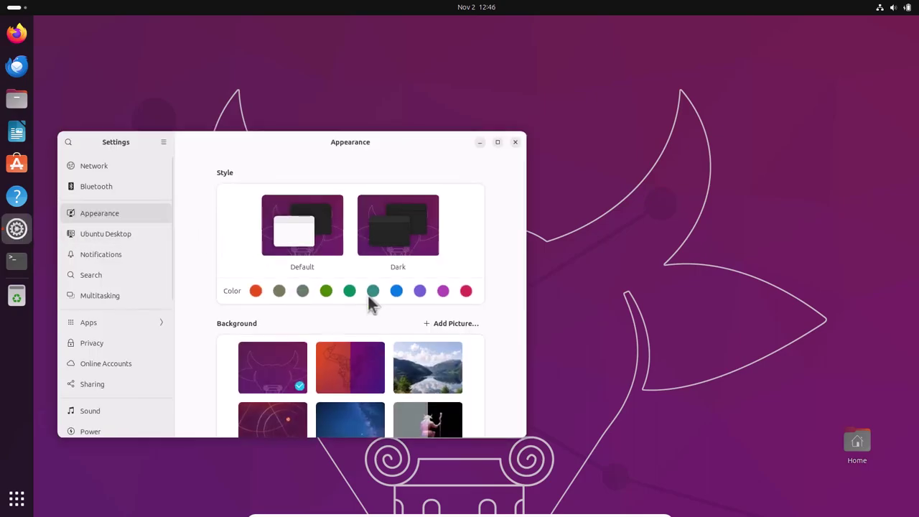
pyautogui.scroll(-5, 380, 330)
pyautogui.scroll(-1, 383, 337)
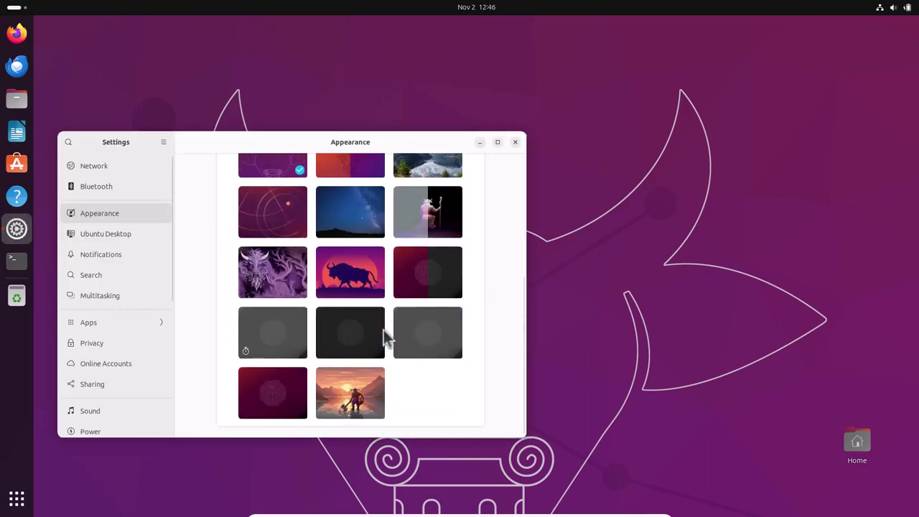
pyautogui.click(350, 393)
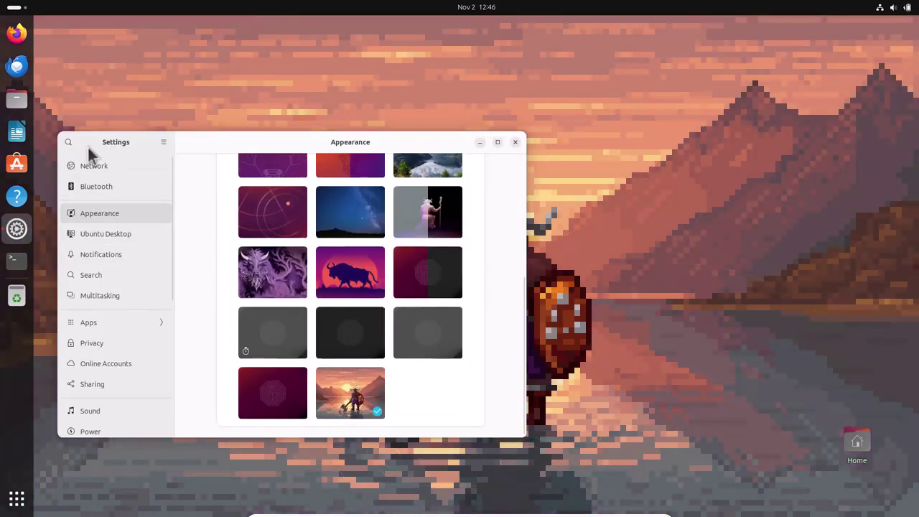
pyautogui.click(480, 143)
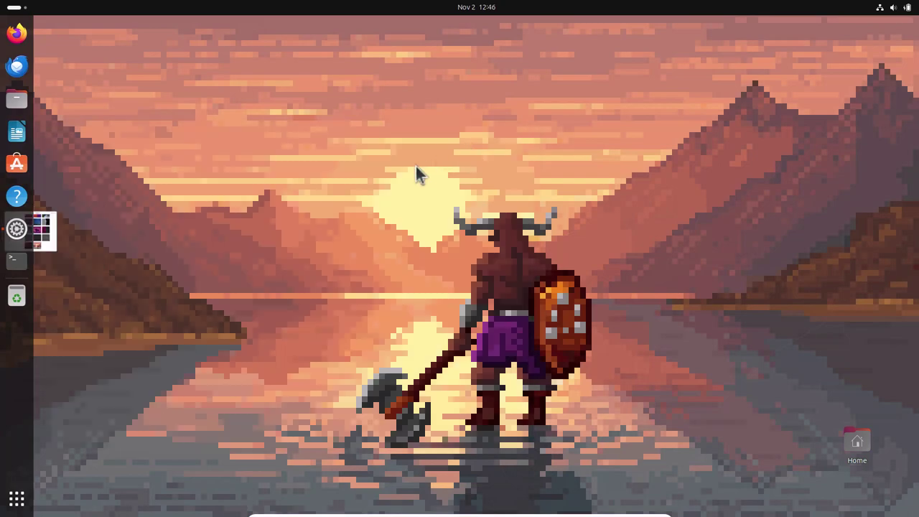
# - Make the purple bison image the wallpaper, then minimize Settings and the Terminal
pyautogui.click(20, 230)
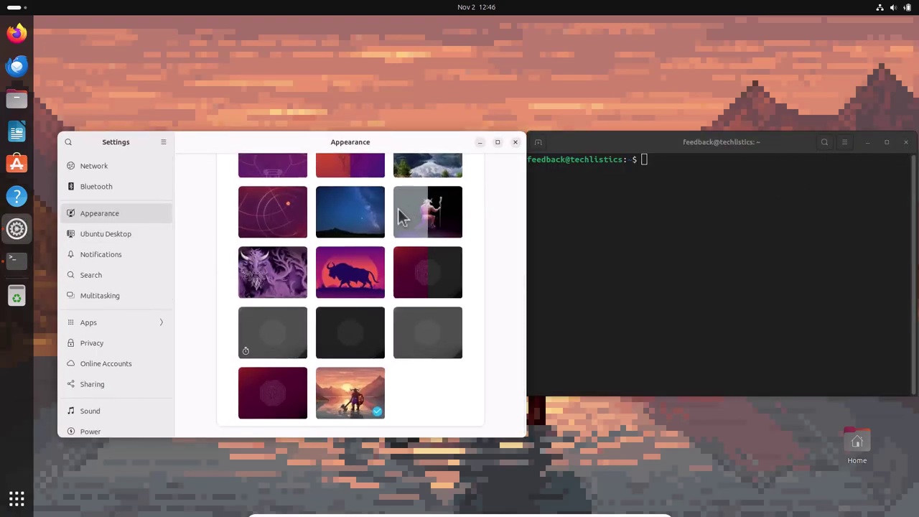
pyautogui.click(359, 274)
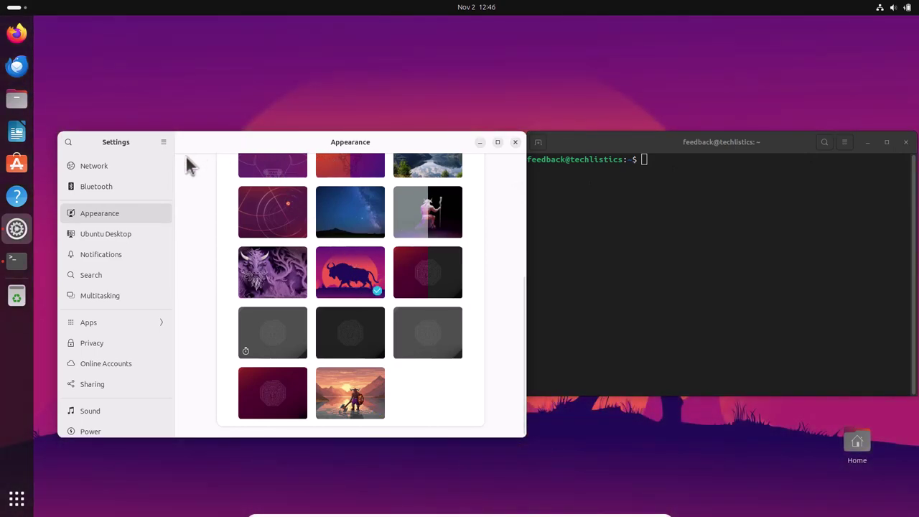
pyautogui.click(664, 203)
pyautogui.click(479, 141)
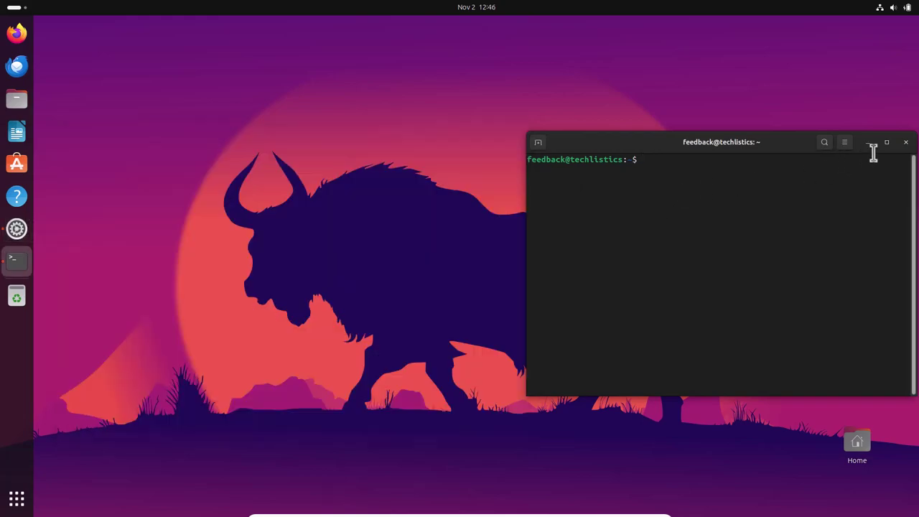
pyautogui.click(869, 142)
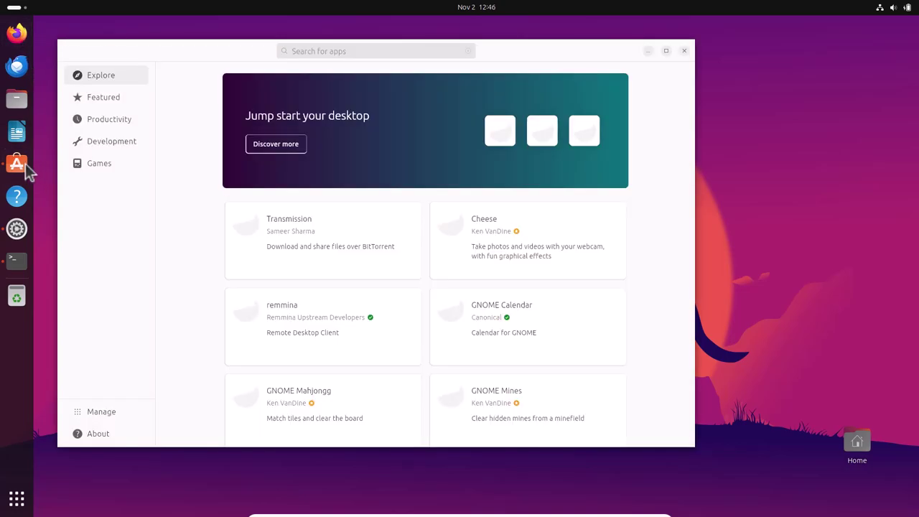
# - Search App Center for 'podcast', then snap the Files window into the top half
pyautogui.click(21, 165)
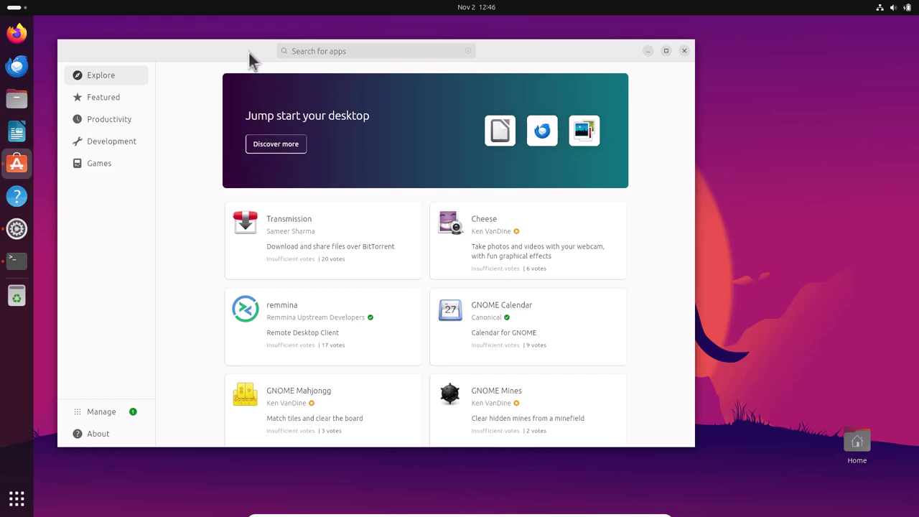
pyautogui.moveTo(249, 52); pyautogui.dragTo(235, 88)
pyautogui.click(300, 87)
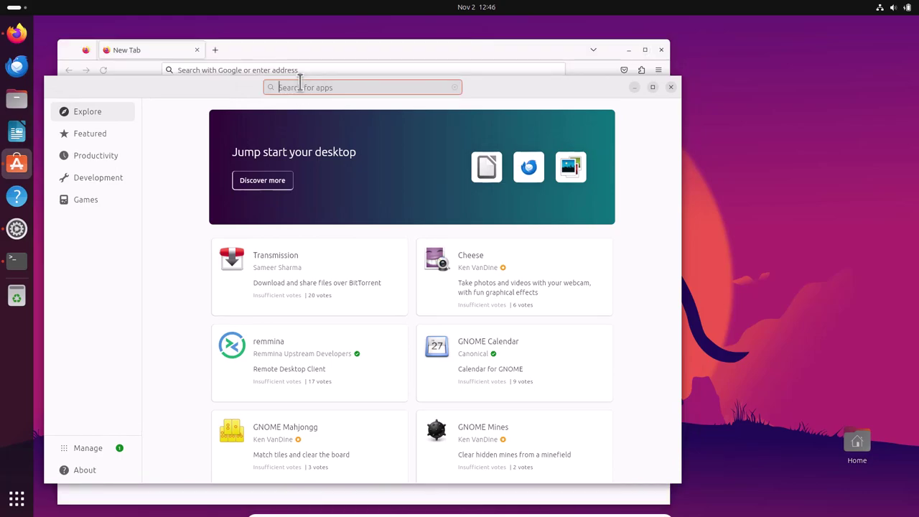
pyautogui.write('c')
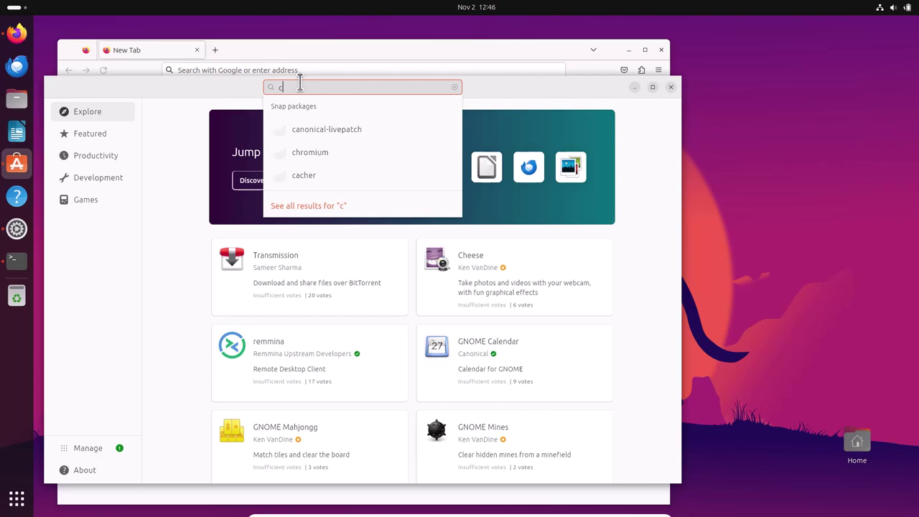
pyautogui.press('BackSpace')
pyautogui.write('pod')
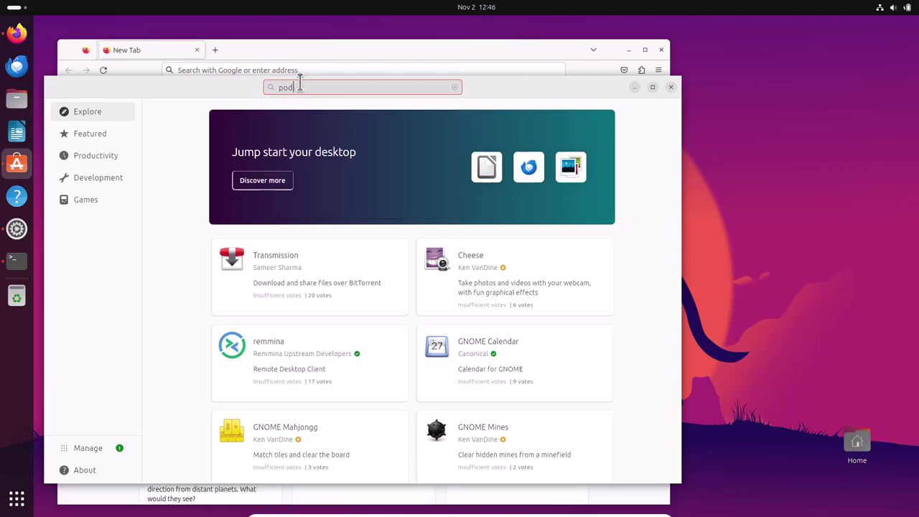
pyautogui.write('cast')
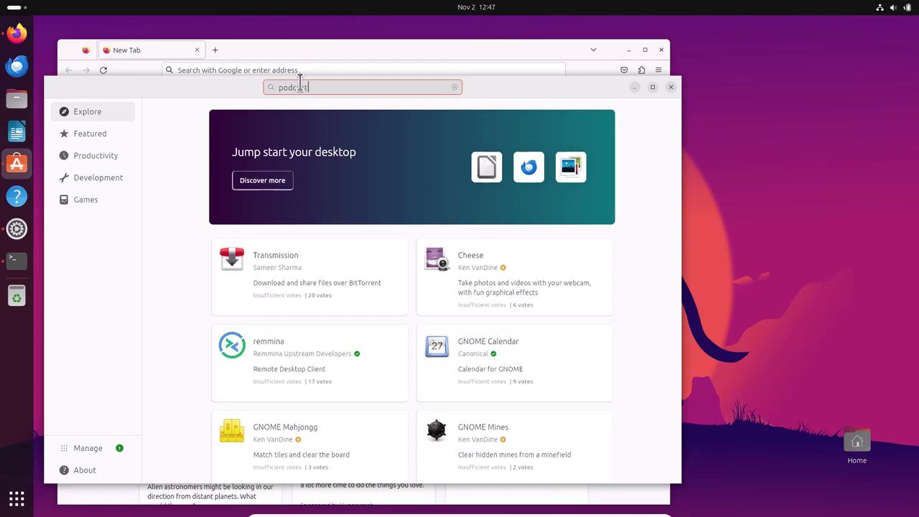
pyautogui.press('Return')
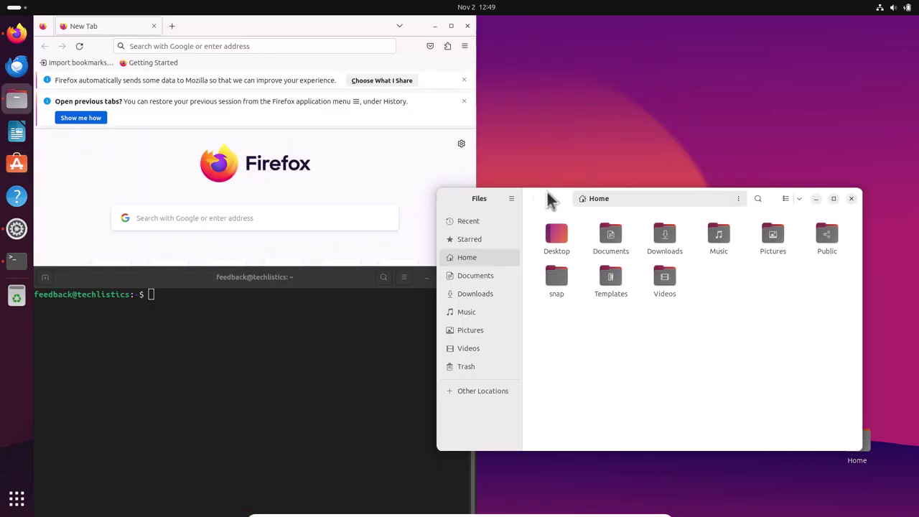
pyautogui.moveTo(550, 199); pyautogui.dragTo(848, 93)
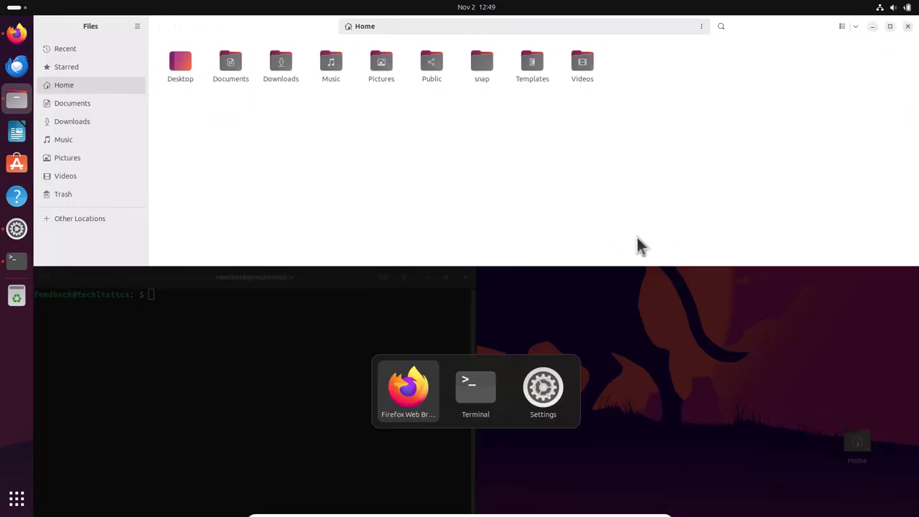
# - Tile Files top-left, Firefox bottom-left, Terminal on the right and Thunderbird bottom-right
pyautogui.click(406, 388)
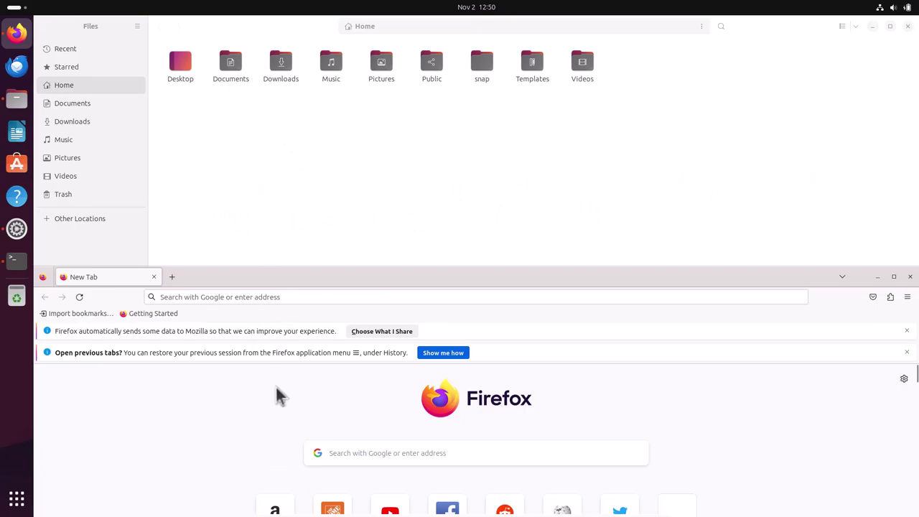
pyautogui.moveTo(238, 26); pyautogui.dragTo(5, 35)
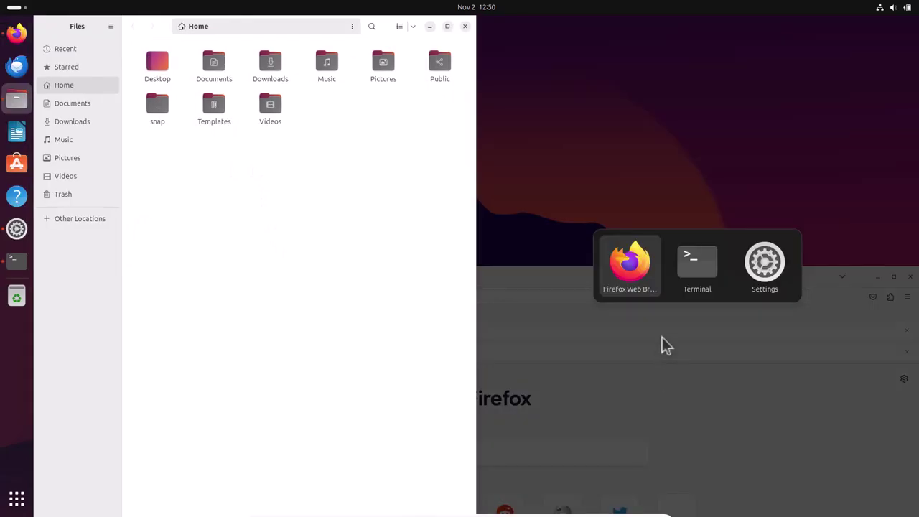
pyautogui.click(700, 267)
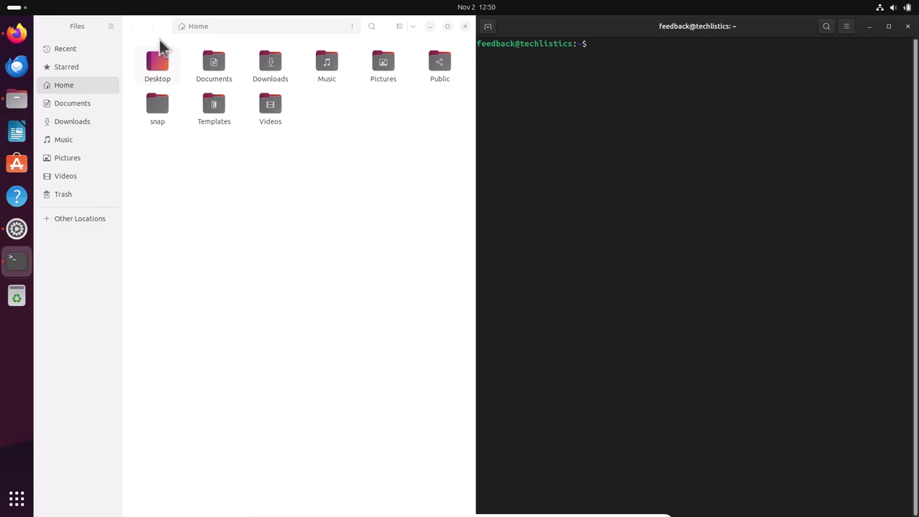
pyautogui.moveTo(160, 33); pyautogui.dragTo(13, 13)
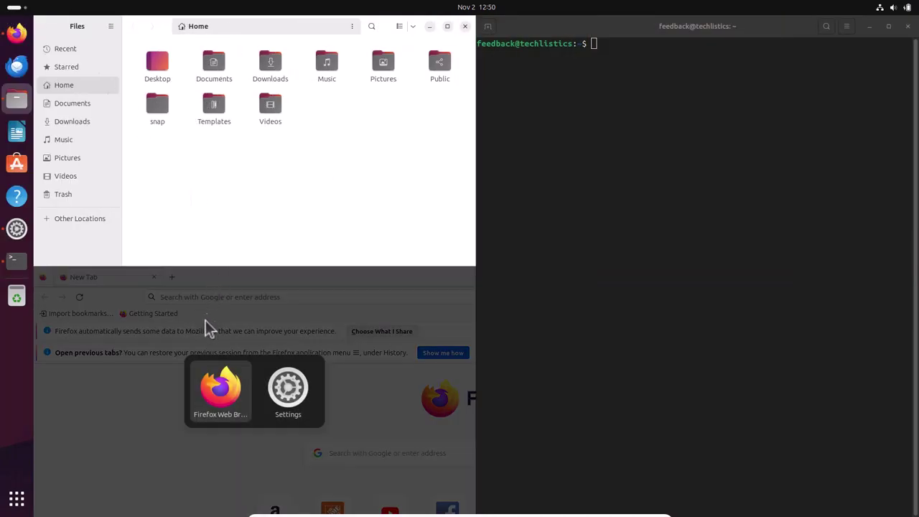
pyautogui.click(221, 386)
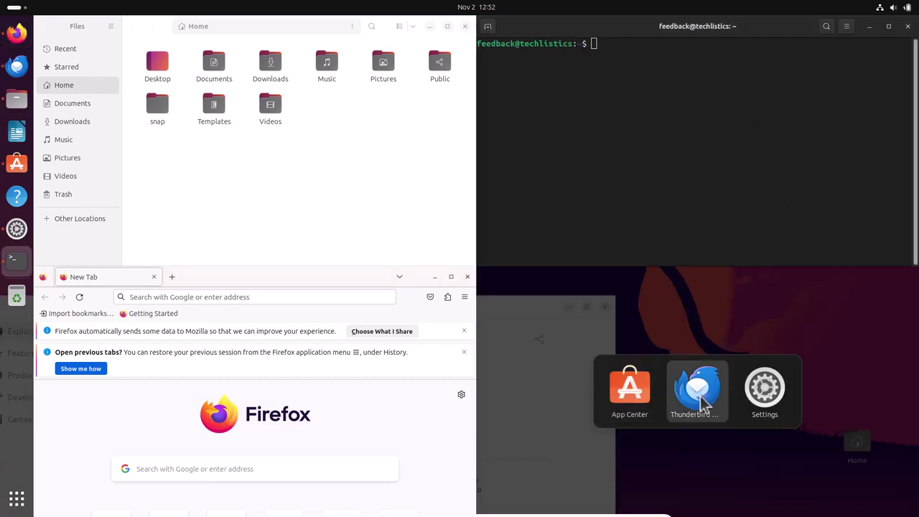
pyautogui.click(700, 398)
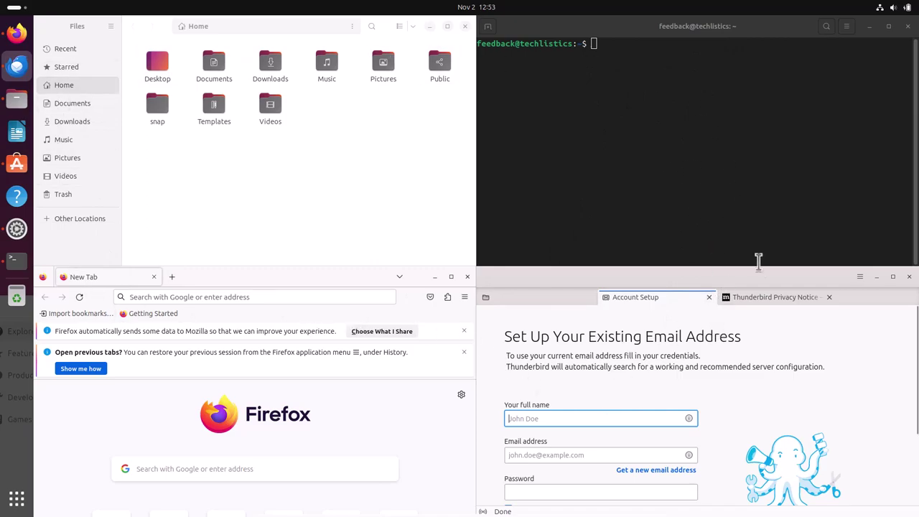
# - Maximize Settings on About, showing Ubuntu 23.10, 3.8 GiB memory and 161.1 GB disk
pyautogui.click(17, 231)
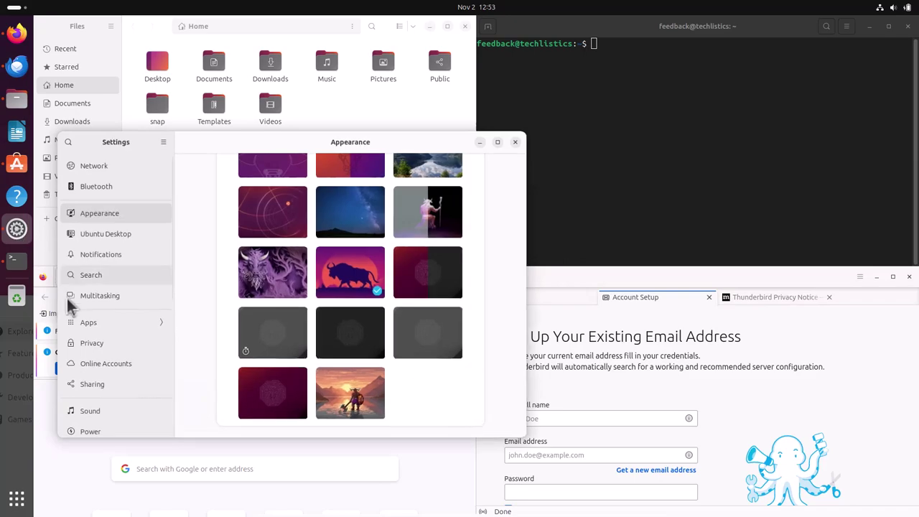
pyautogui.scroll(-5, 116, 373)
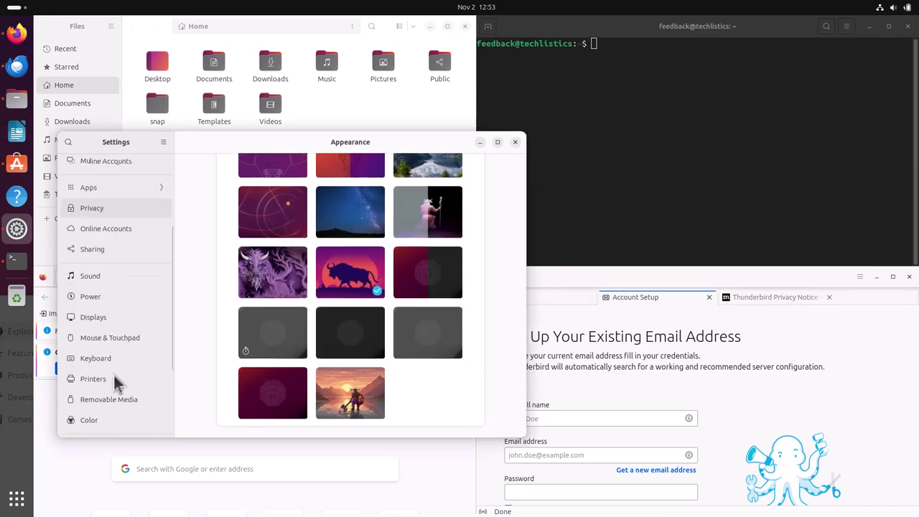
pyautogui.scroll(-2, 99, 418)
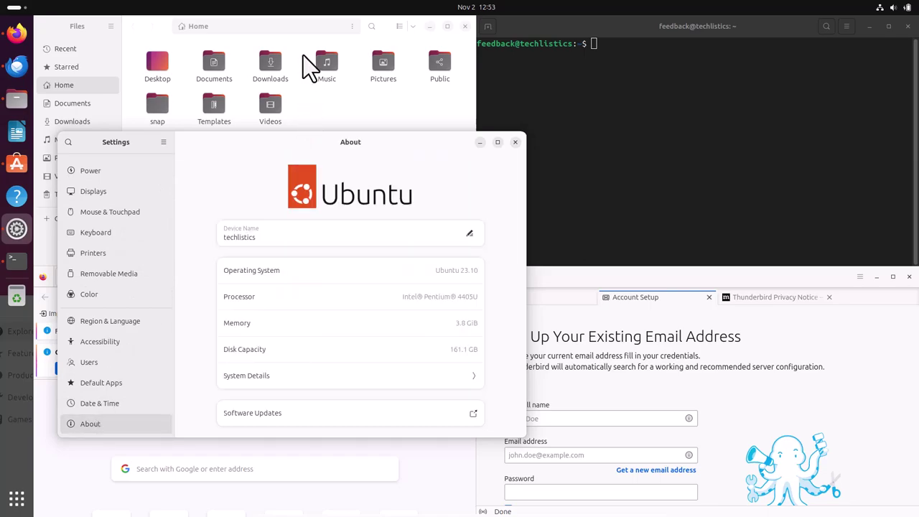
pyautogui.click(497, 142)
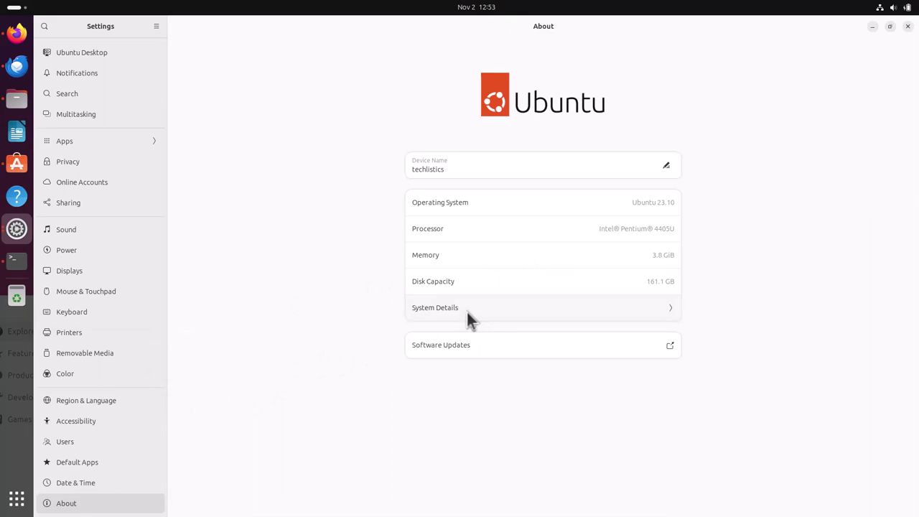
# - Review System Details (GNOME 45.0, Wayland, kernel 6.5.0-10-generic), then close it and Settings
pyautogui.click(467, 313)
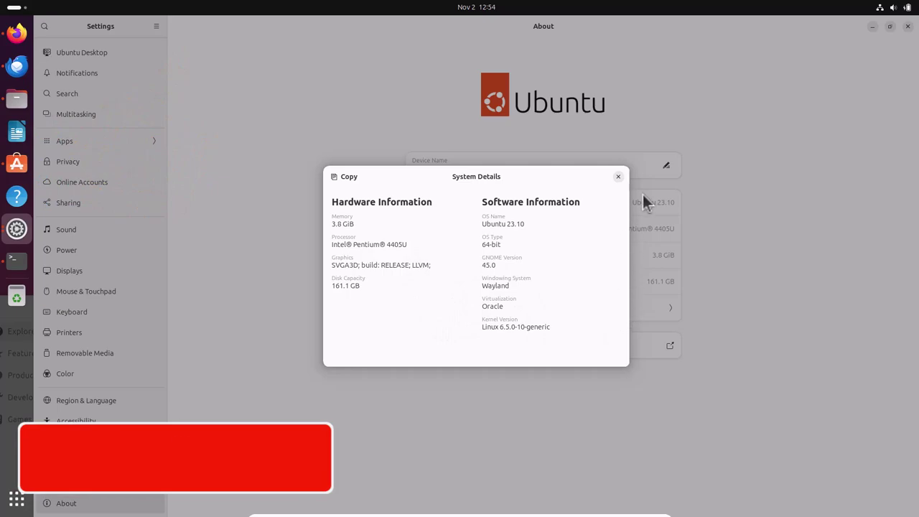
pyautogui.click(618, 177)
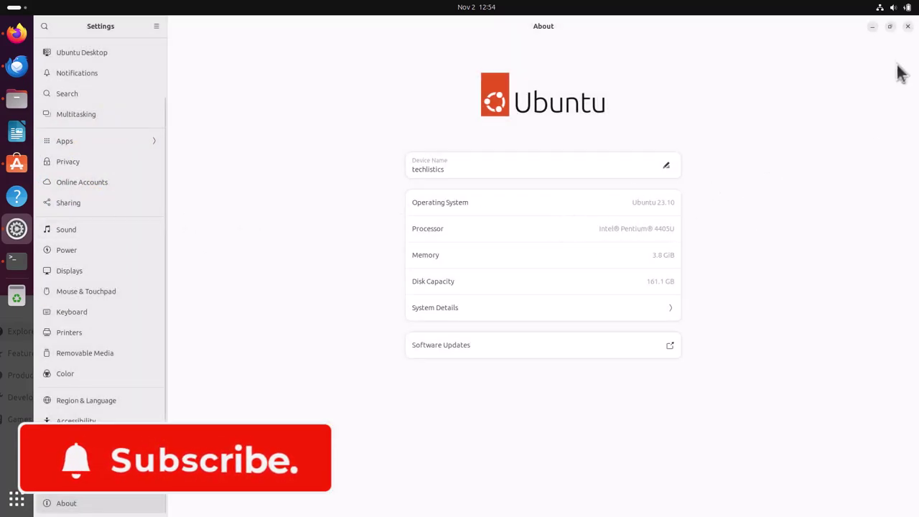
pyautogui.click(907, 27)
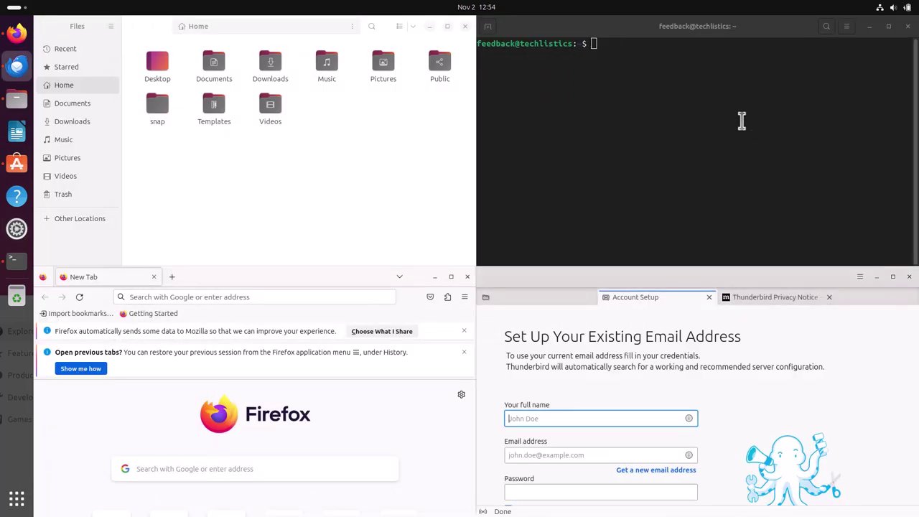
# - Close Files, Firefox, App Center and Thunderbird, then centre and minimize the terminal
pyautogui.click(465, 25)
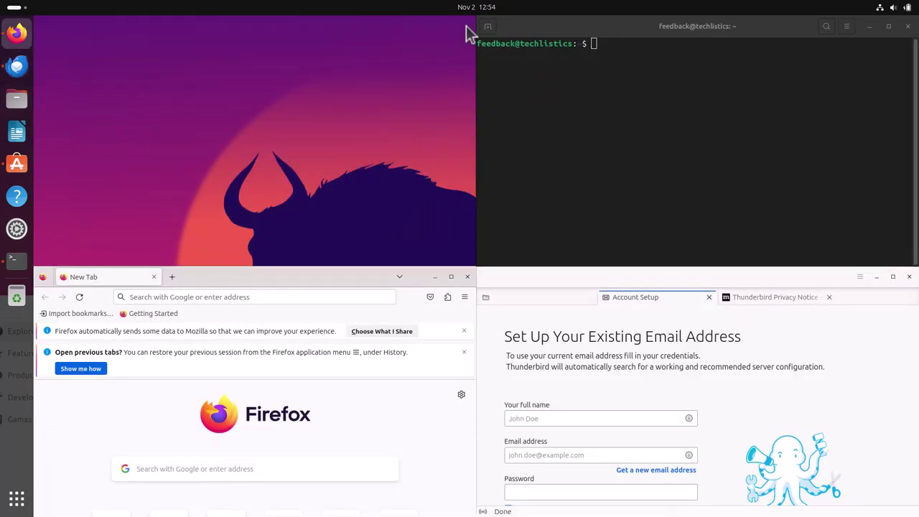
pyautogui.click(467, 277)
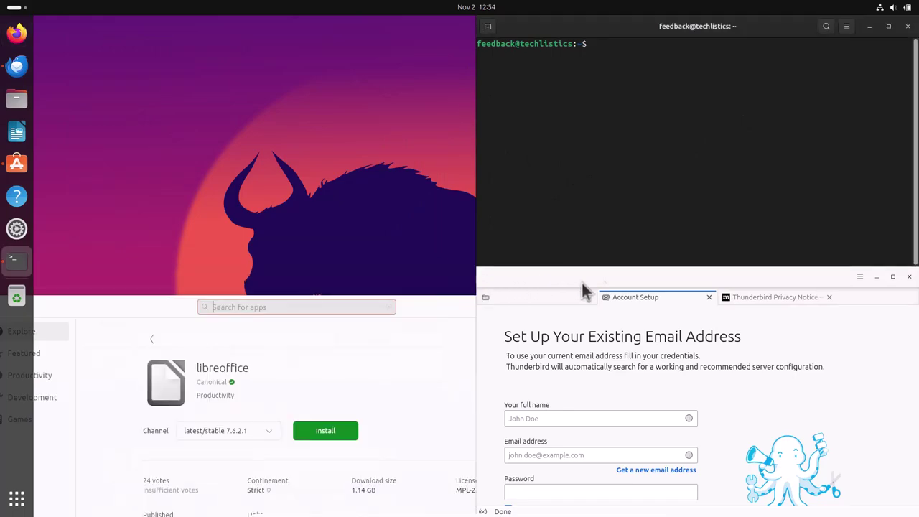
pyautogui.doubleClick(449, 303)
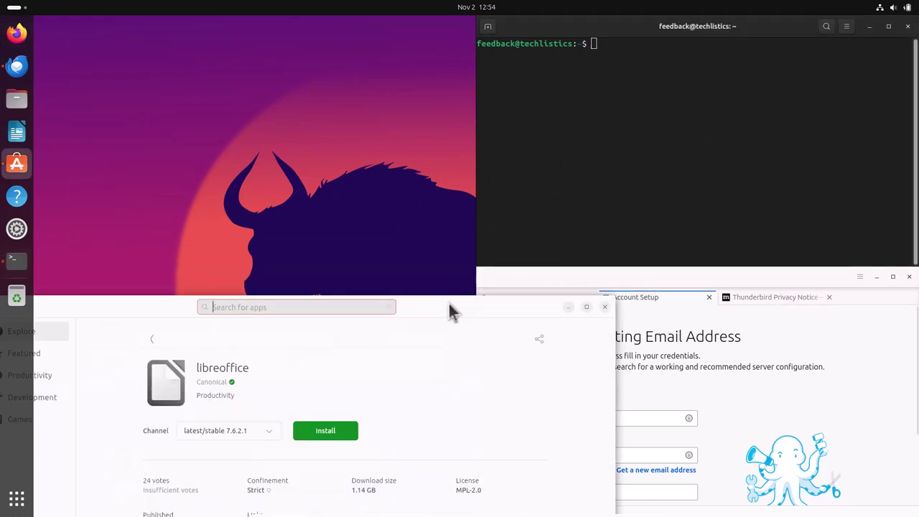
pyautogui.click(605, 307)
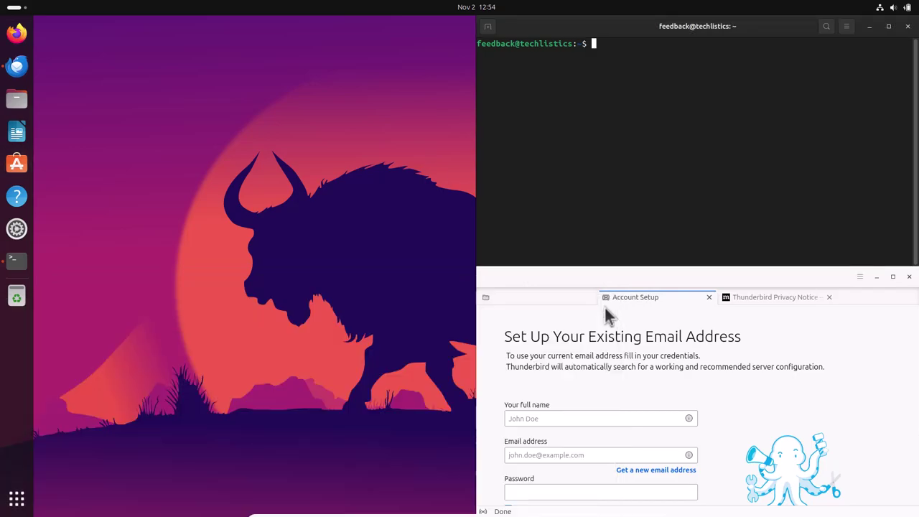
pyautogui.click(909, 277)
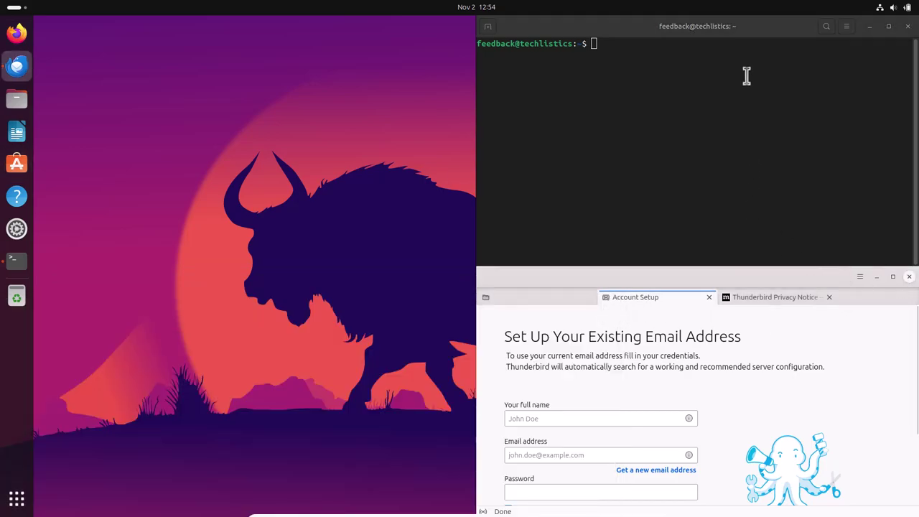
pyautogui.moveTo(776, 26); pyautogui.dragTo(424, 211)
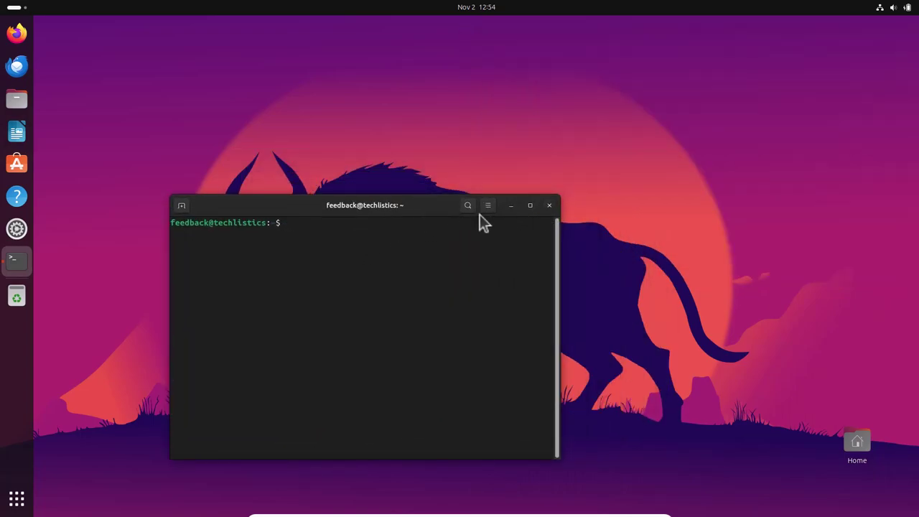
pyautogui.click(510, 204)
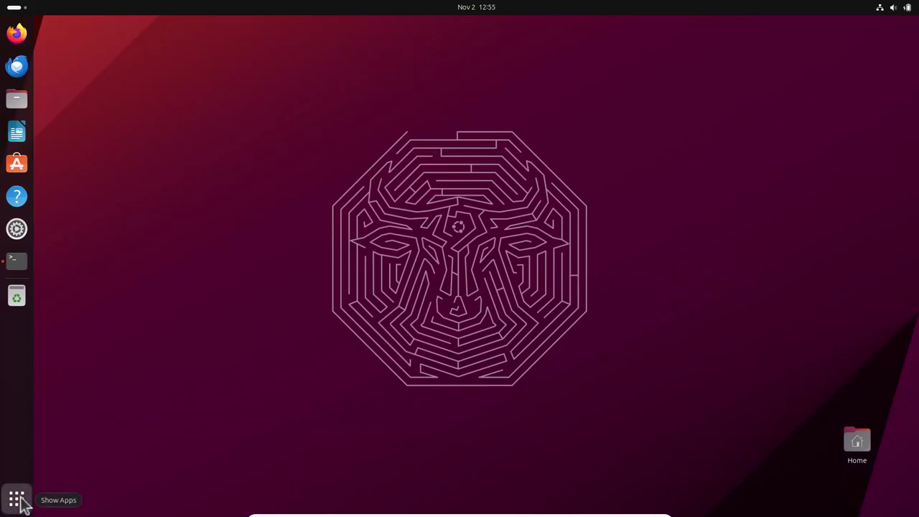
# - Find Rhythmbox by searching 'rhy' in the app grid and launch it
pyautogui.click(19, 500)
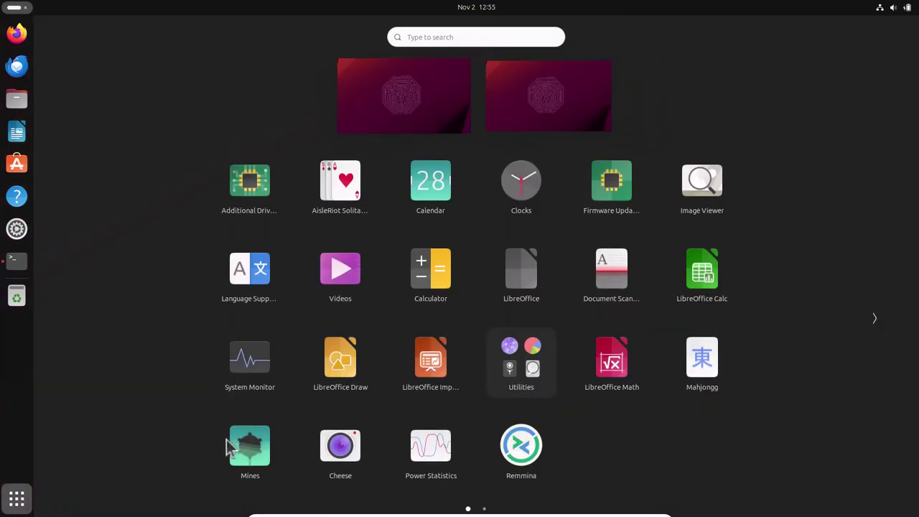
pyautogui.click(522, 34)
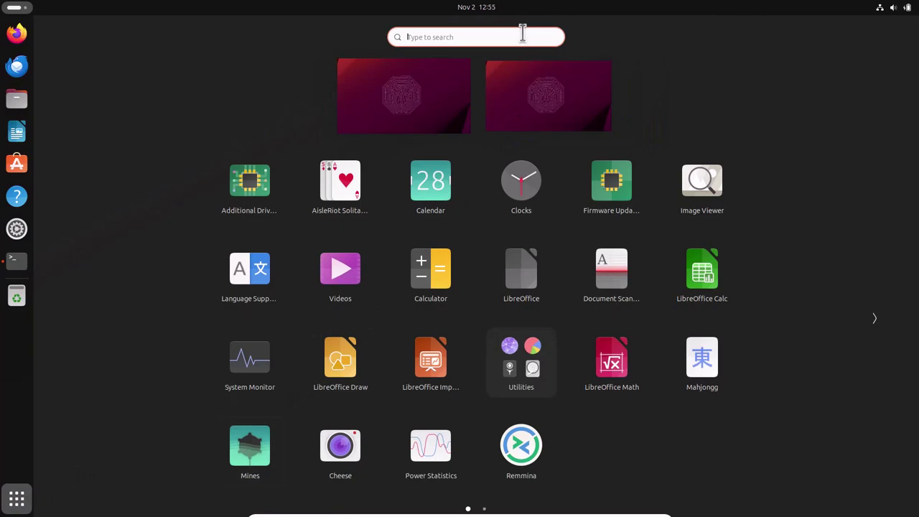
pyautogui.write('r')
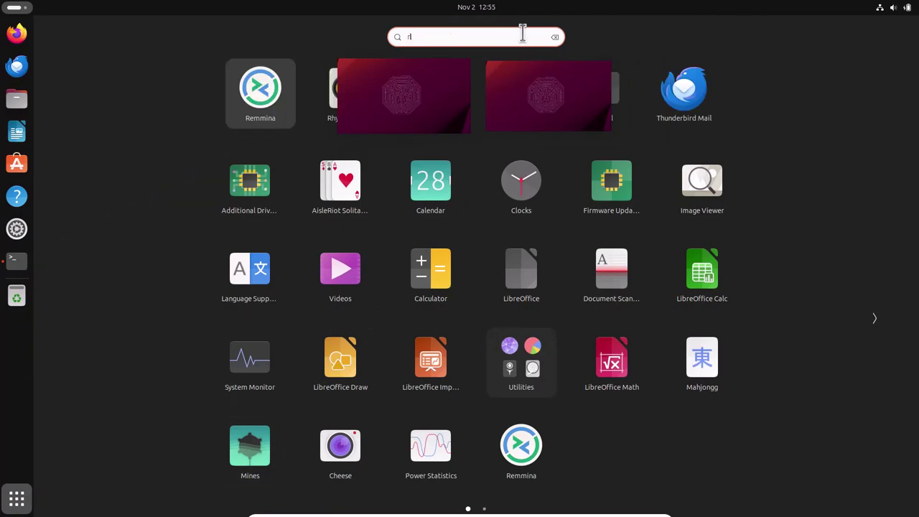
pyautogui.write('hy')
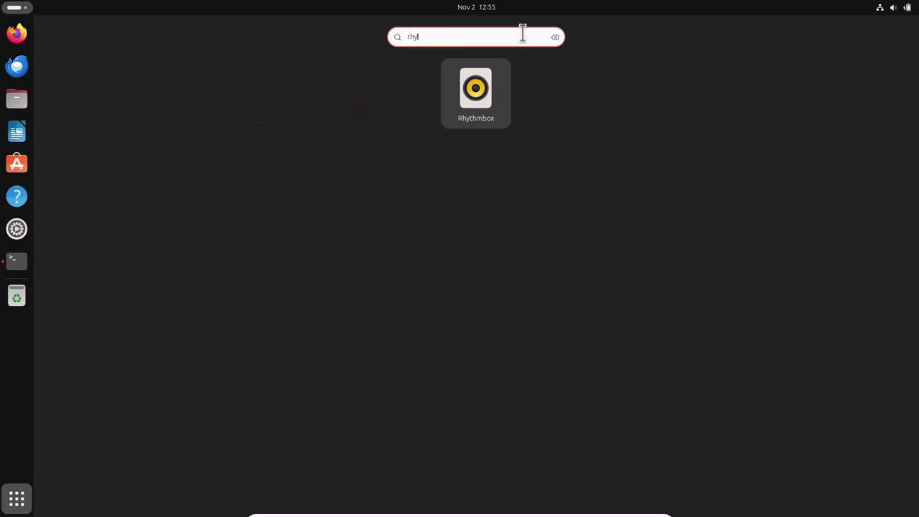
pyautogui.click(479, 119)
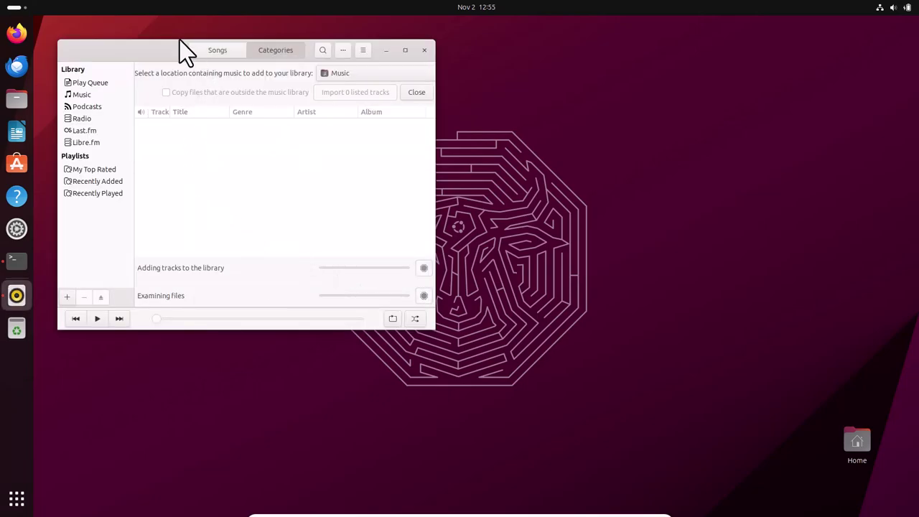
# - Play the HBR1.com - Tronic Lounge radio station, glancing at Last.fm and Libre.fm
pyautogui.moveTo(159, 40); pyautogui.dragTo(426, 177)
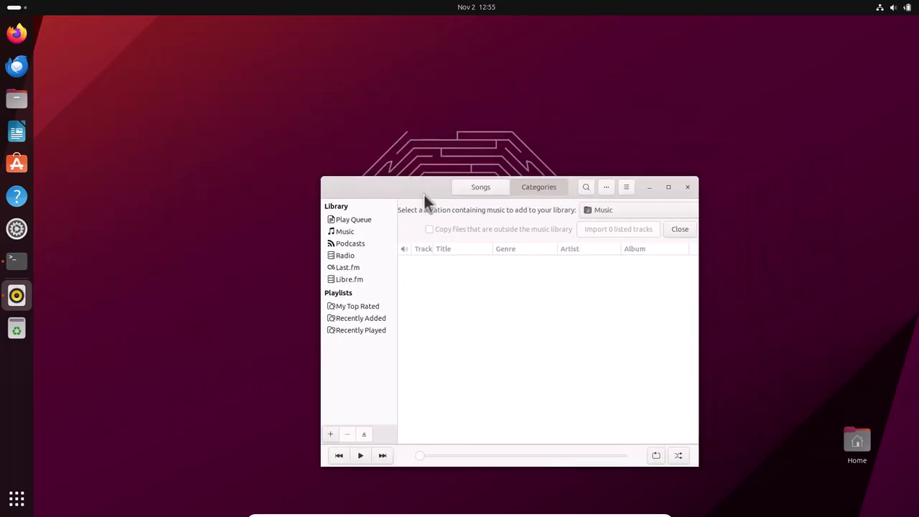
pyautogui.click(352, 256)
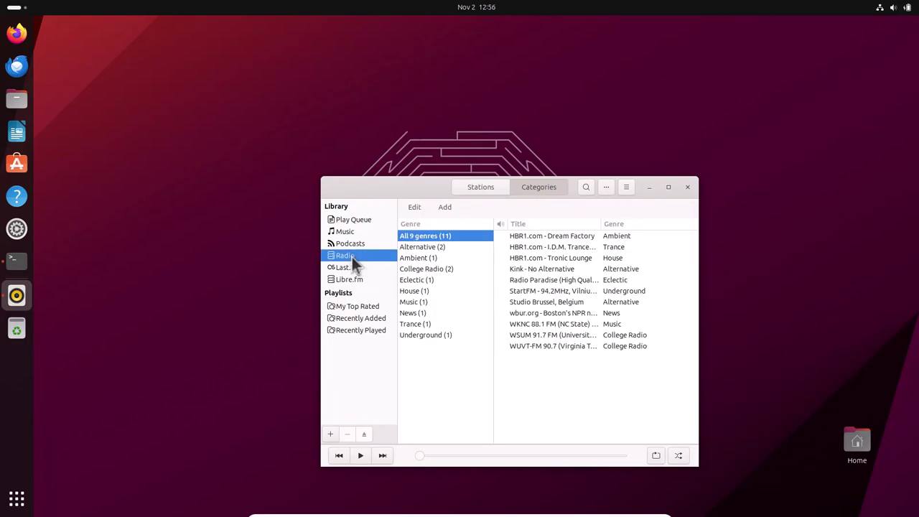
pyautogui.doubleClick(557, 257)
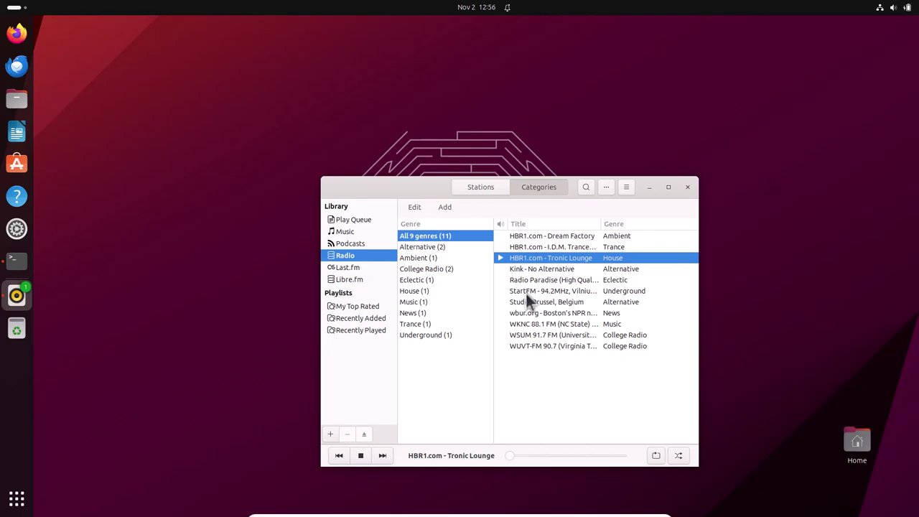
pyautogui.click(353, 267)
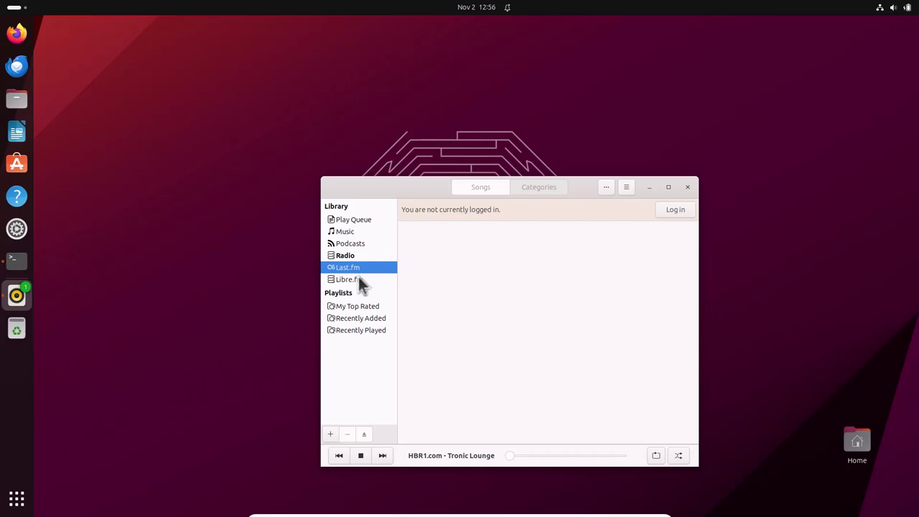
pyautogui.click(359, 278)
pyautogui.click(355, 254)
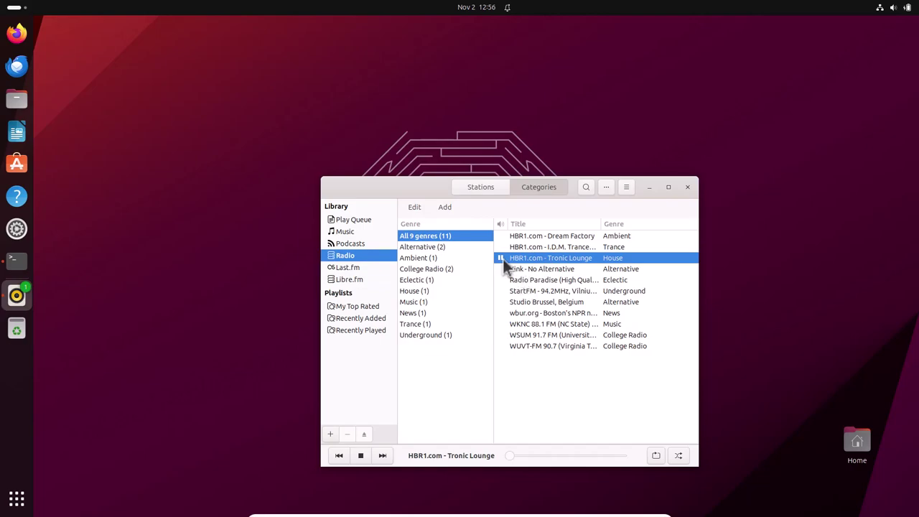
# - In Podcasts, filter the library for 'revisionist history'
pyautogui.click(358, 244)
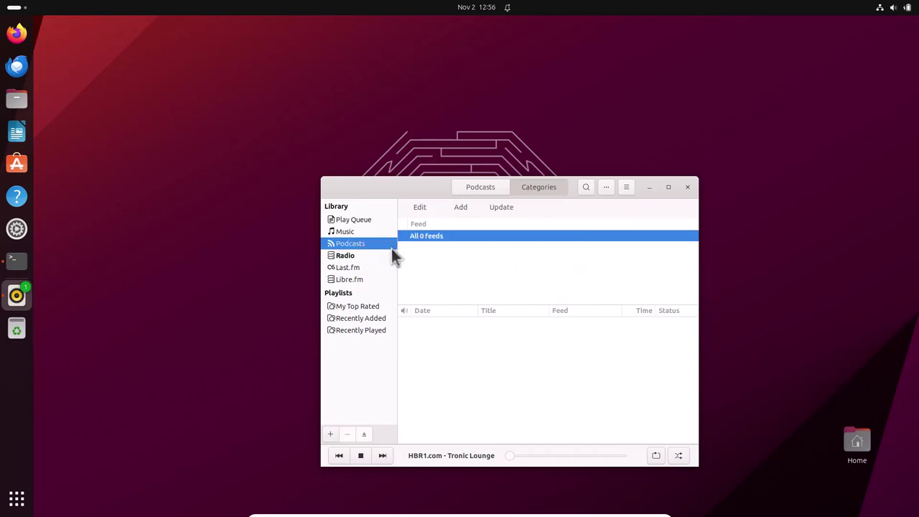
pyautogui.click(585, 188)
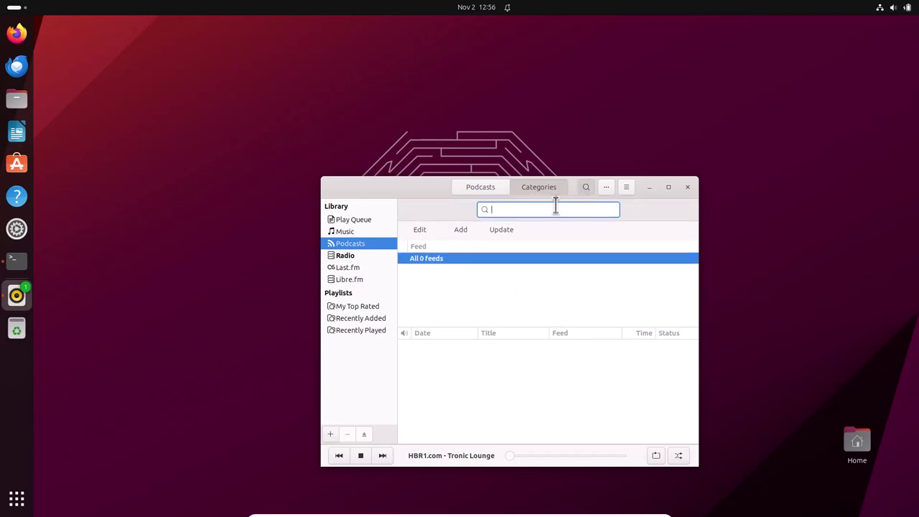
pyautogui.write('revisionist history')
# - Search the podcast directory for 'revisionist history' and subscribe to Revisionist History
pyautogui.click(460, 229)
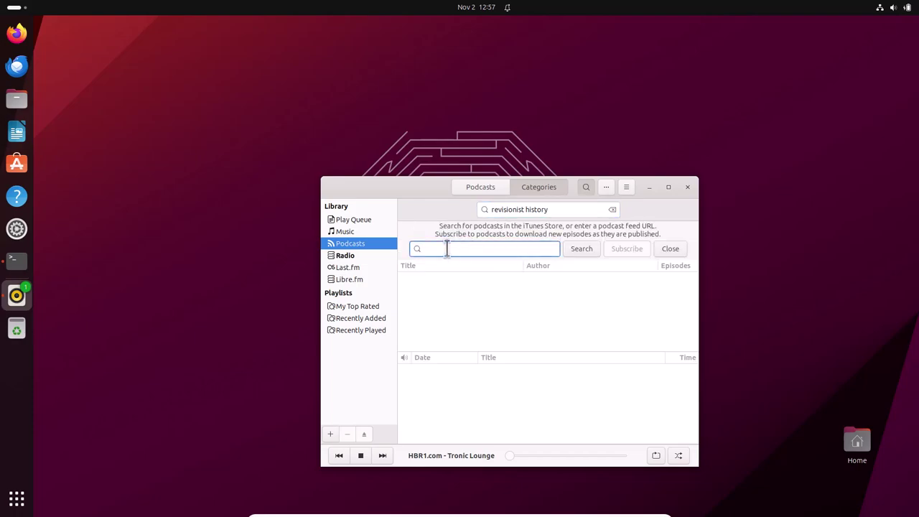
pyautogui.write('revisionist history')
pyautogui.press('Return')
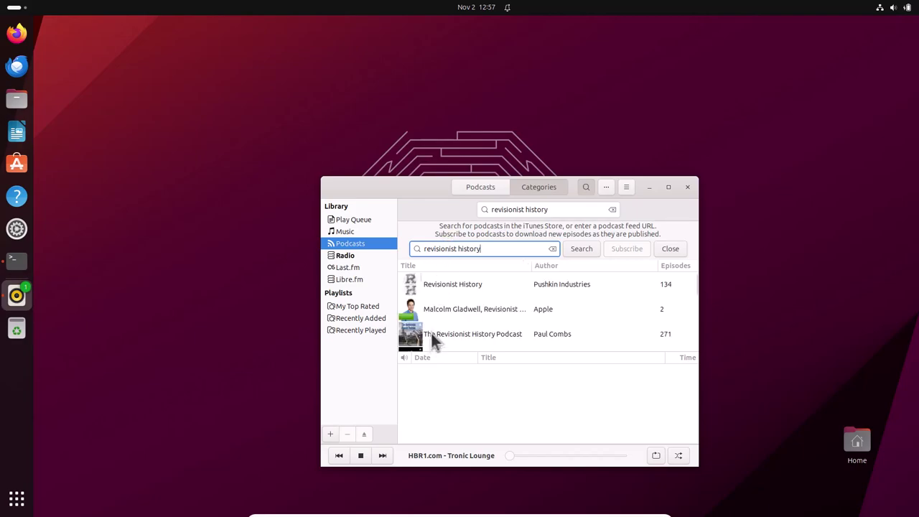
pyautogui.doubleClick(436, 291)
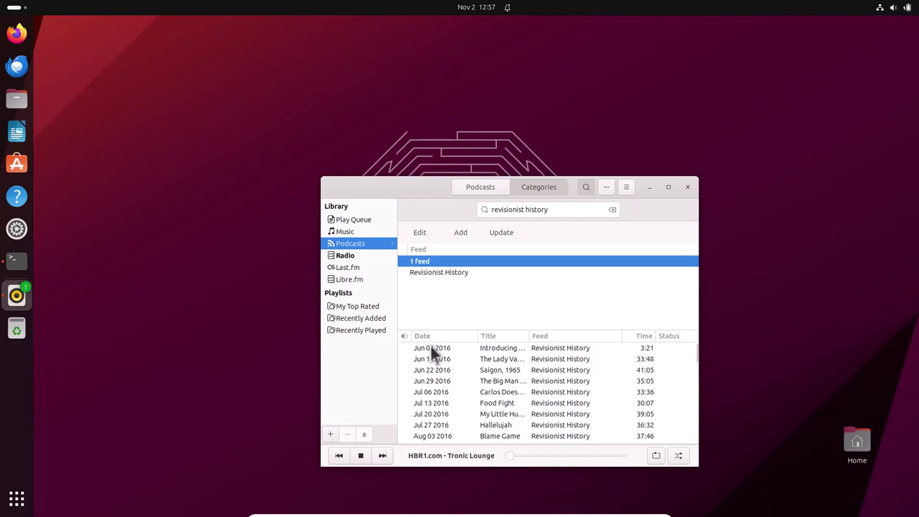
# - Briefly play the first Revisionist History episode, pause it, and close Rhythmbox
pyautogui.click(431, 346)
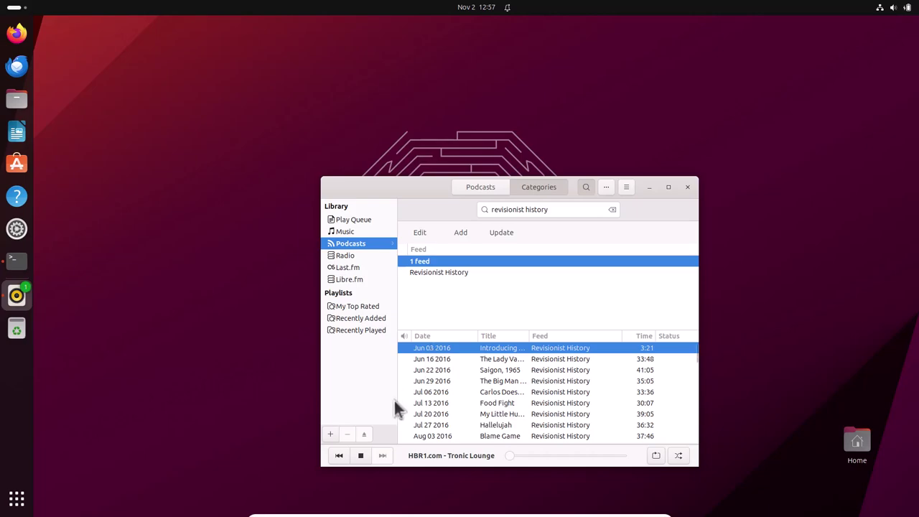
pyautogui.press('Return')
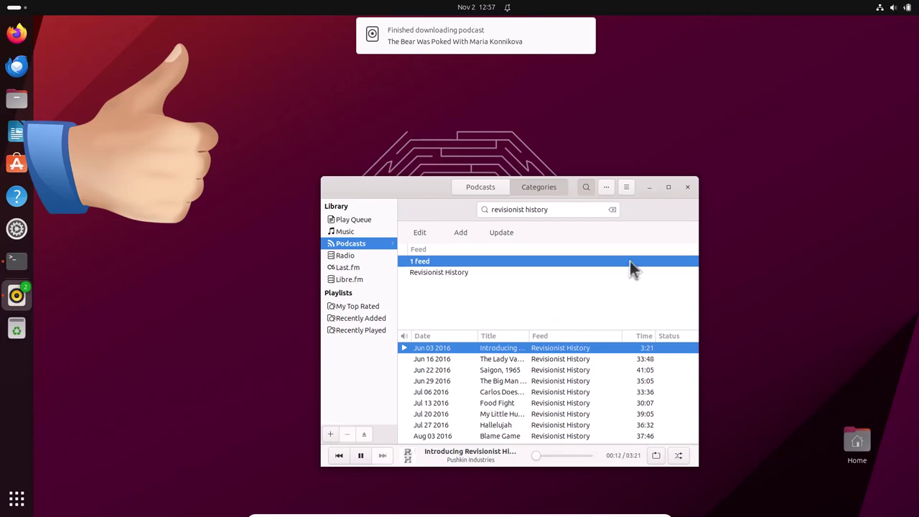
pyautogui.click(359, 456)
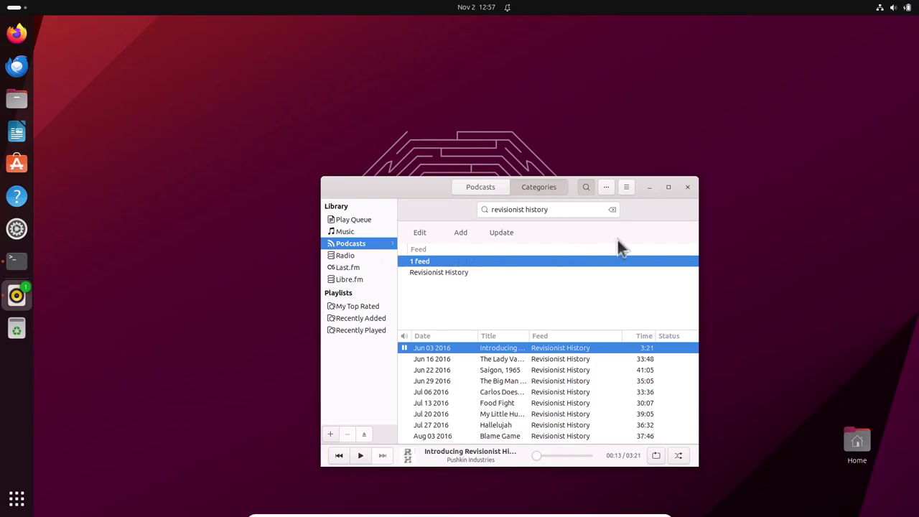
pyautogui.click(688, 187)
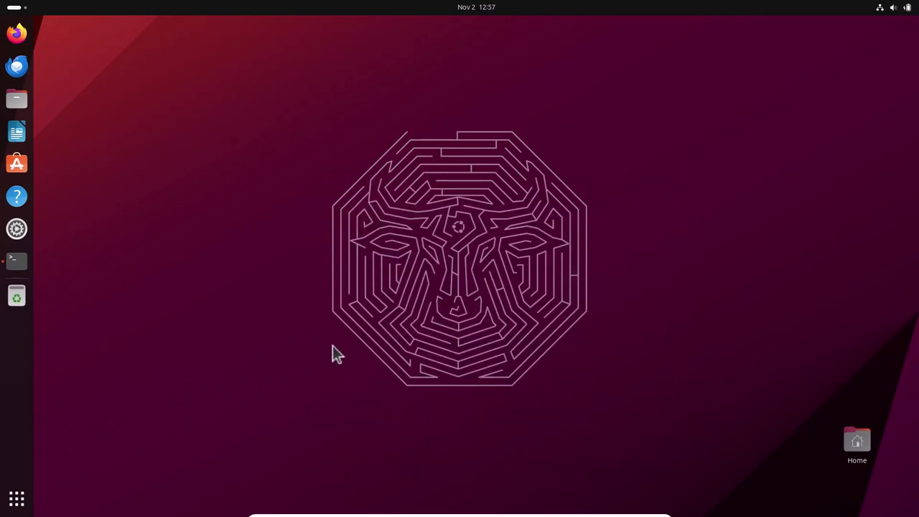